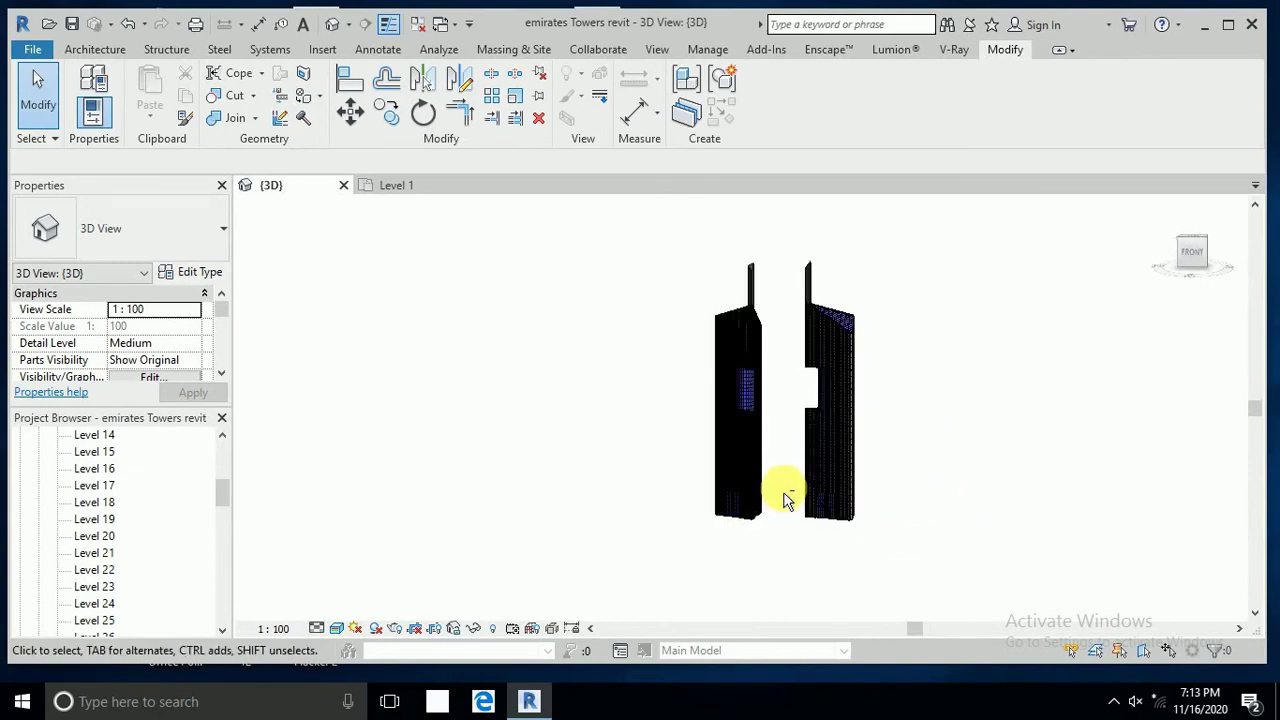
pyautogui.scroll(5, 783, 495)
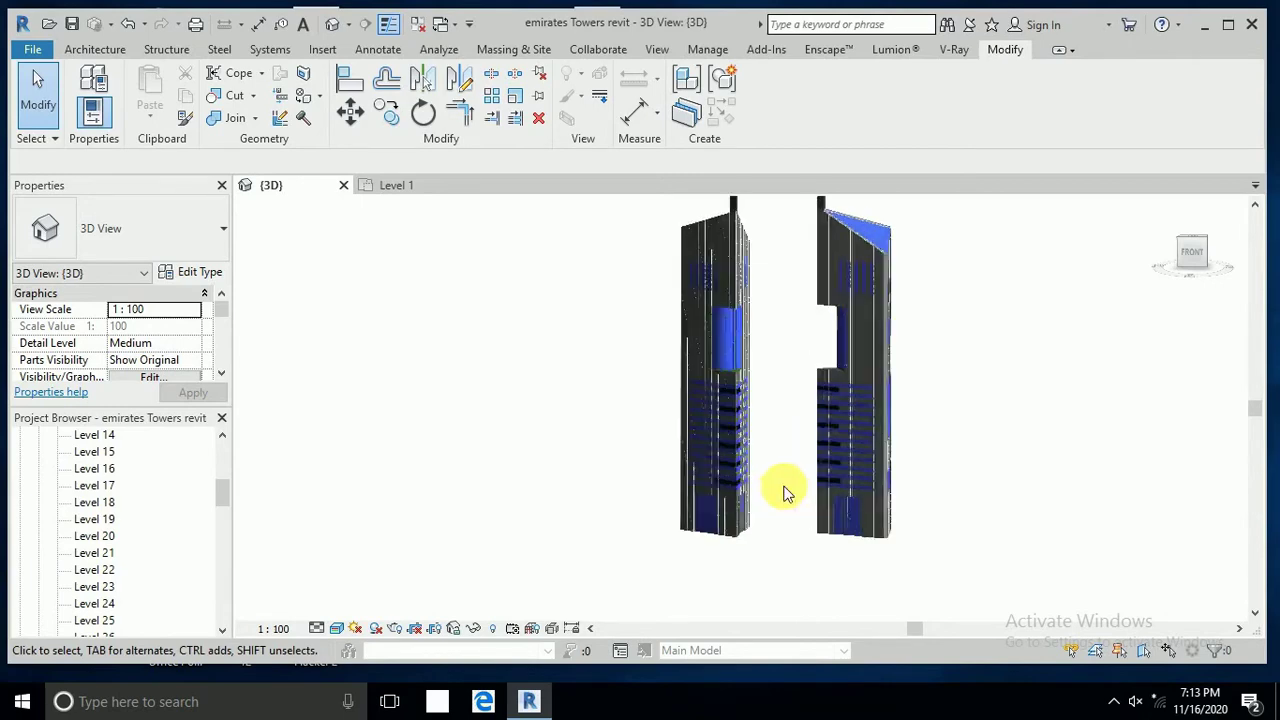
pyautogui.moveTo(794, 434)
pyautogui.mouseDown(button='middle')
pyautogui.moveTo(831, 514)
pyautogui.moveTo(872, 496)
pyautogui.moveTo(958, 505)
pyautogui.moveTo(880, 446)
pyautogui.moveTo(749, 443)
pyautogui.moveTo(715, 461)
pyautogui.moveTo(757, 509)
pyautogui.moveTo(797, 514)
pyautogui.moveTo(786, 491)
pyautogui.mouseUp(button='middle')
pyautogui.scroll(-2, 786, 491)
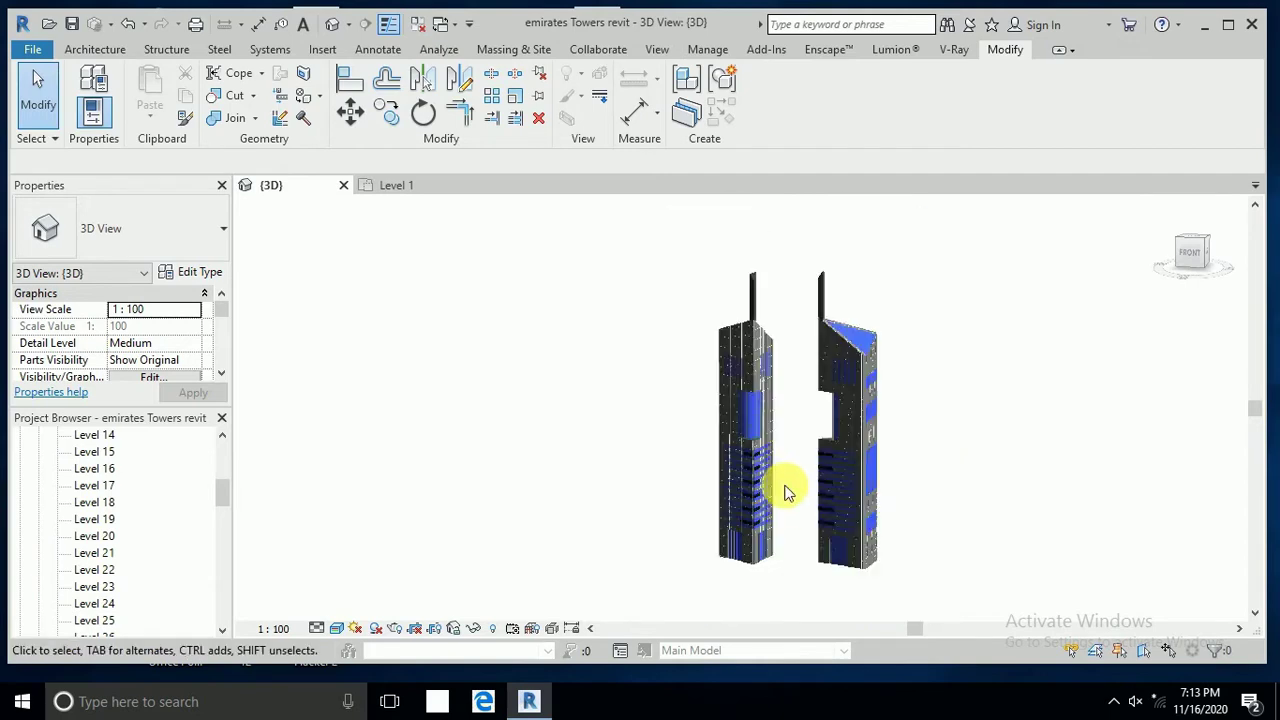
pyautogui.keyDown('shift'); pyautogui.moveTo(623, 486); pyautogui.dragTo(694, 491, button='middle'); pyautogui.keyUp('shift')
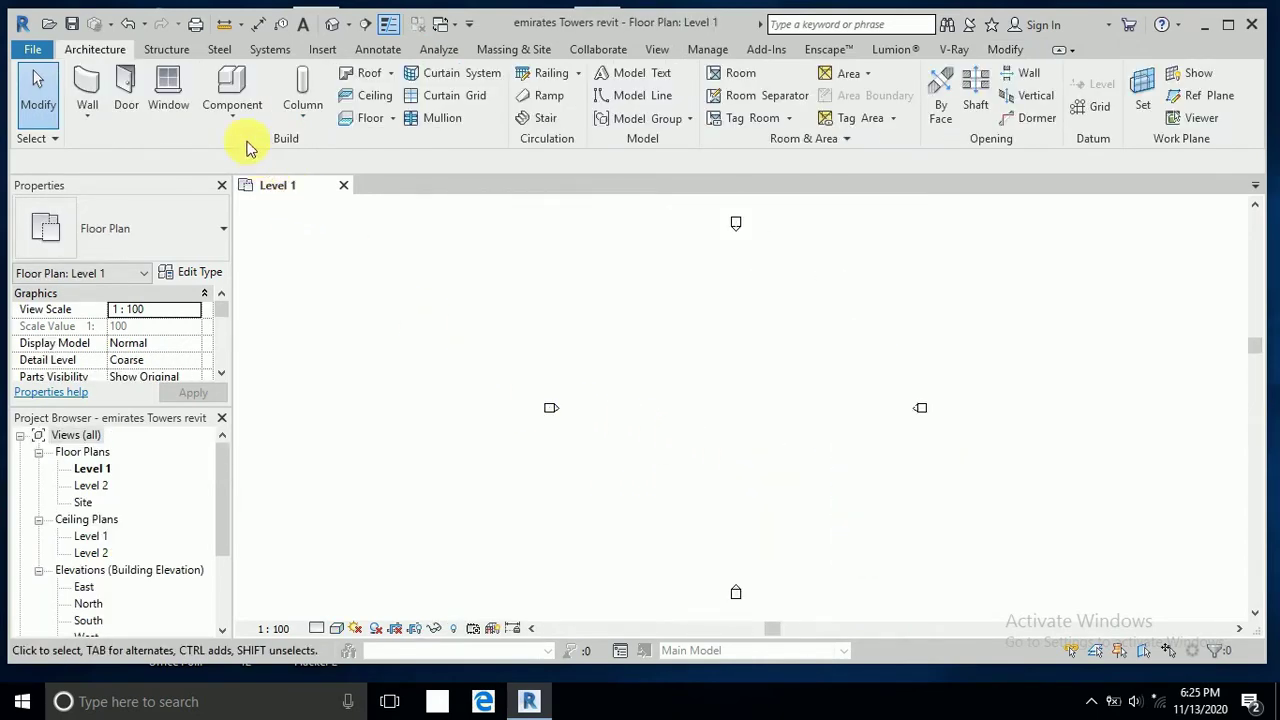
# Step: Start an in-place component in the Generic Models category with the name Generic Models 1
pyautogui.click(234, 118)
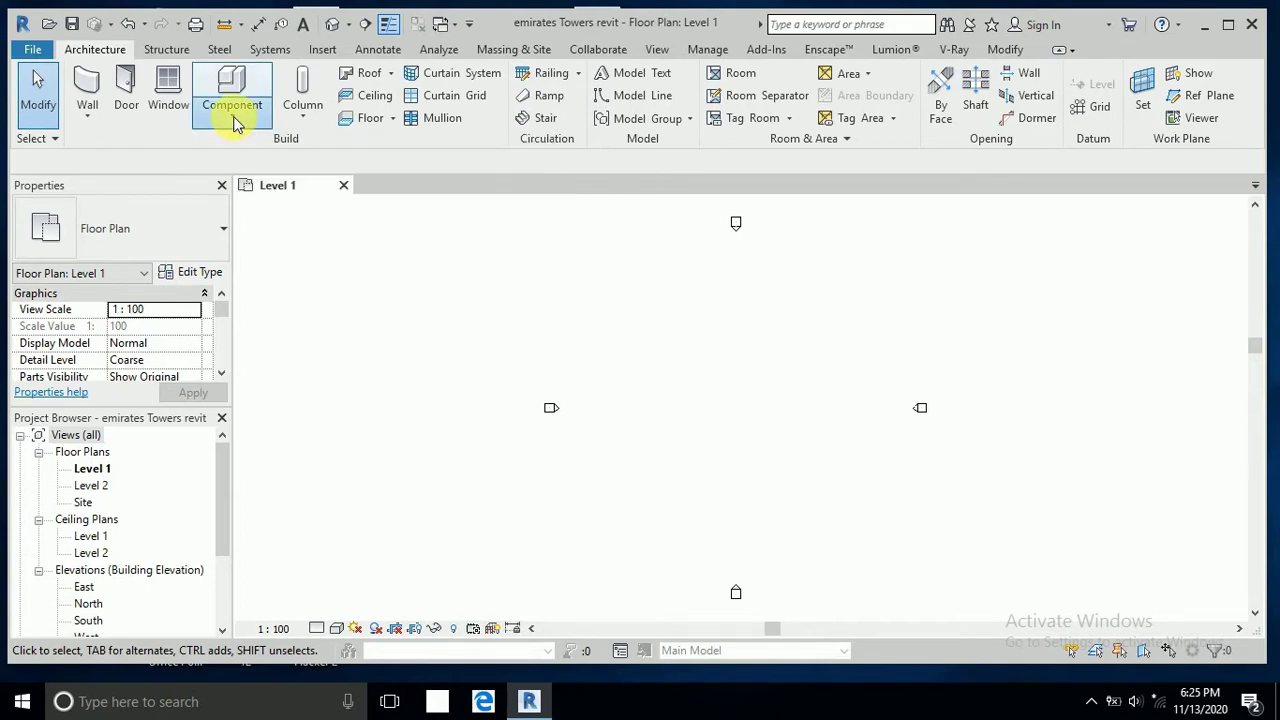
pyautogui.click(260, 190)
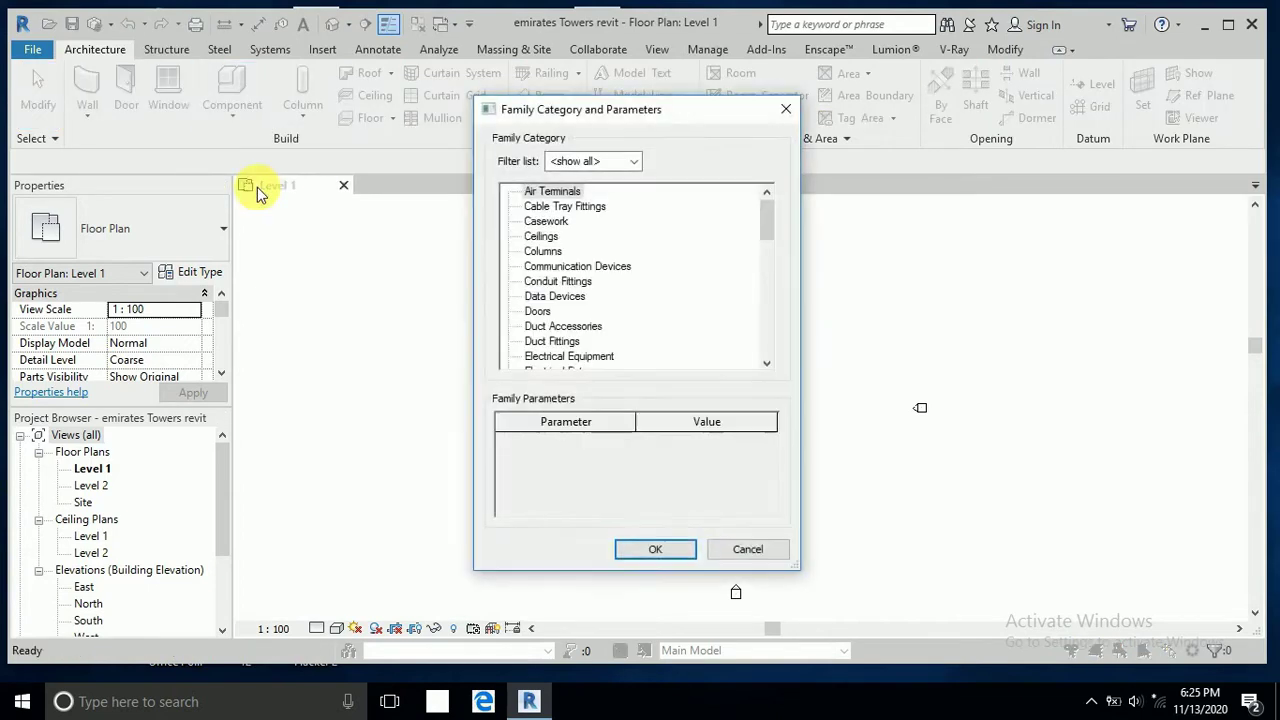
pyautogui.moveTo(770, 232); pyautogui.dragTo(766, 257)
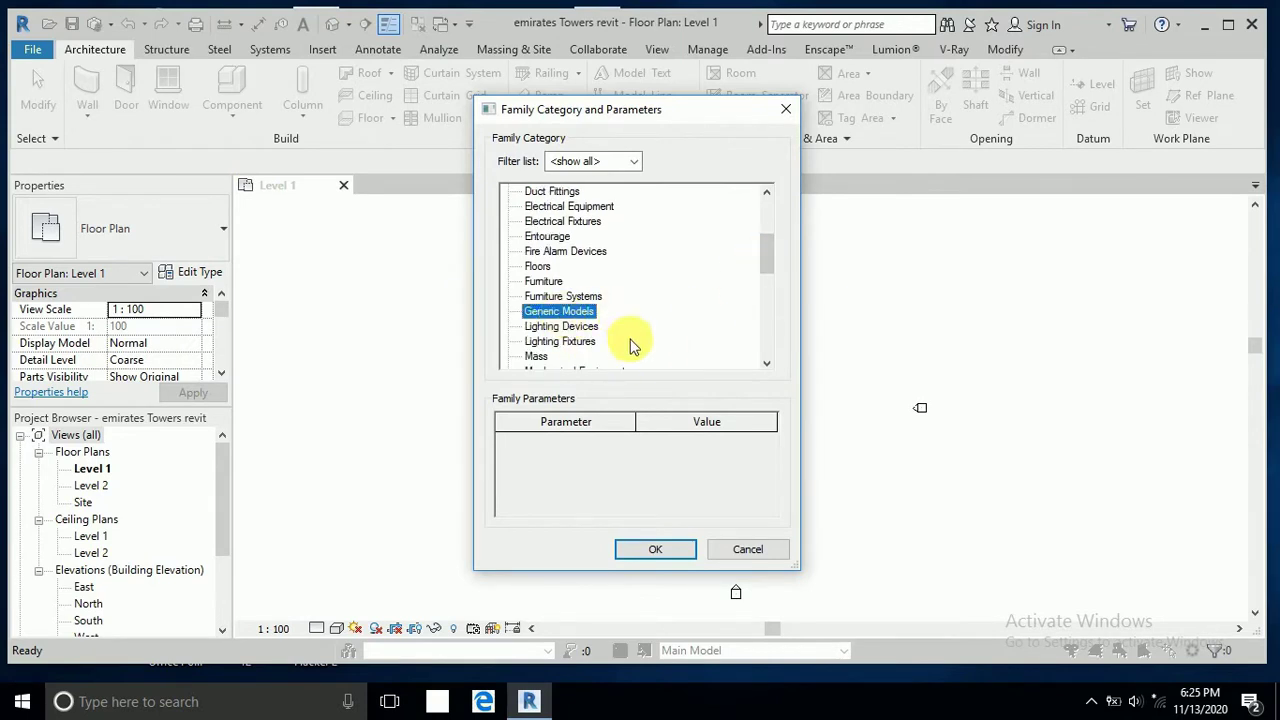
pyautogui.click(667, 551)
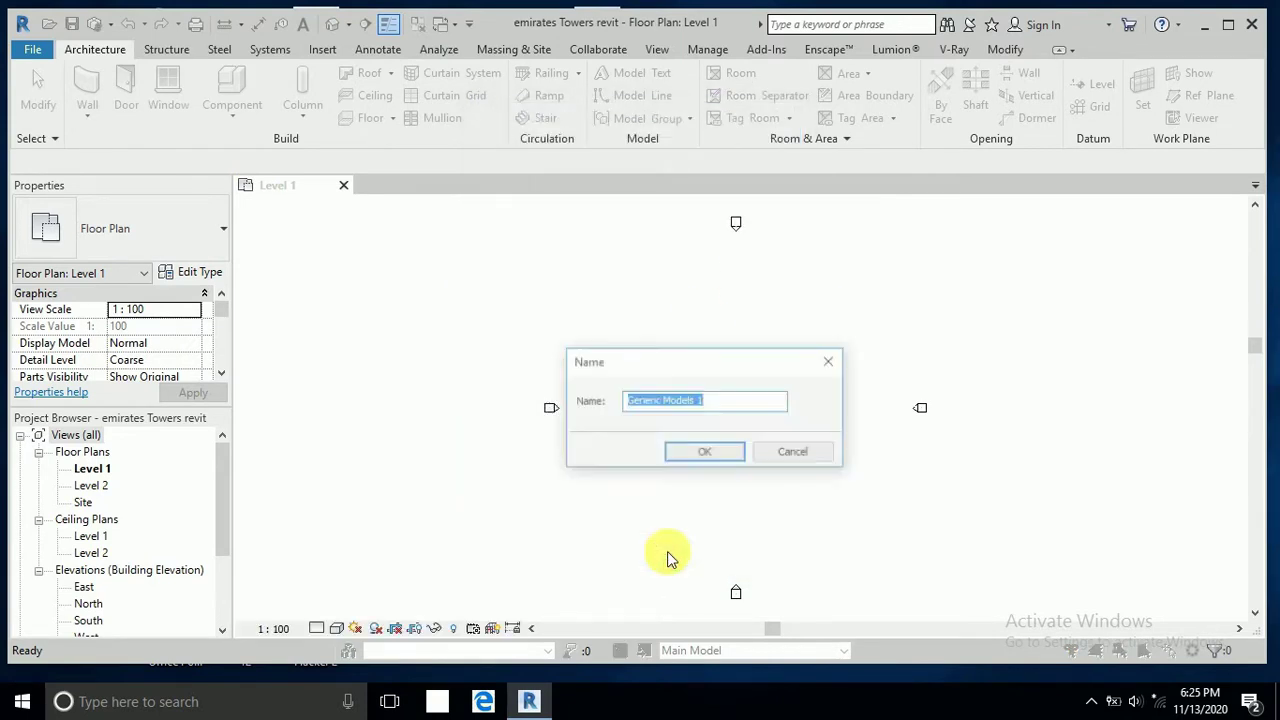
pyautogui.click(685, 453)
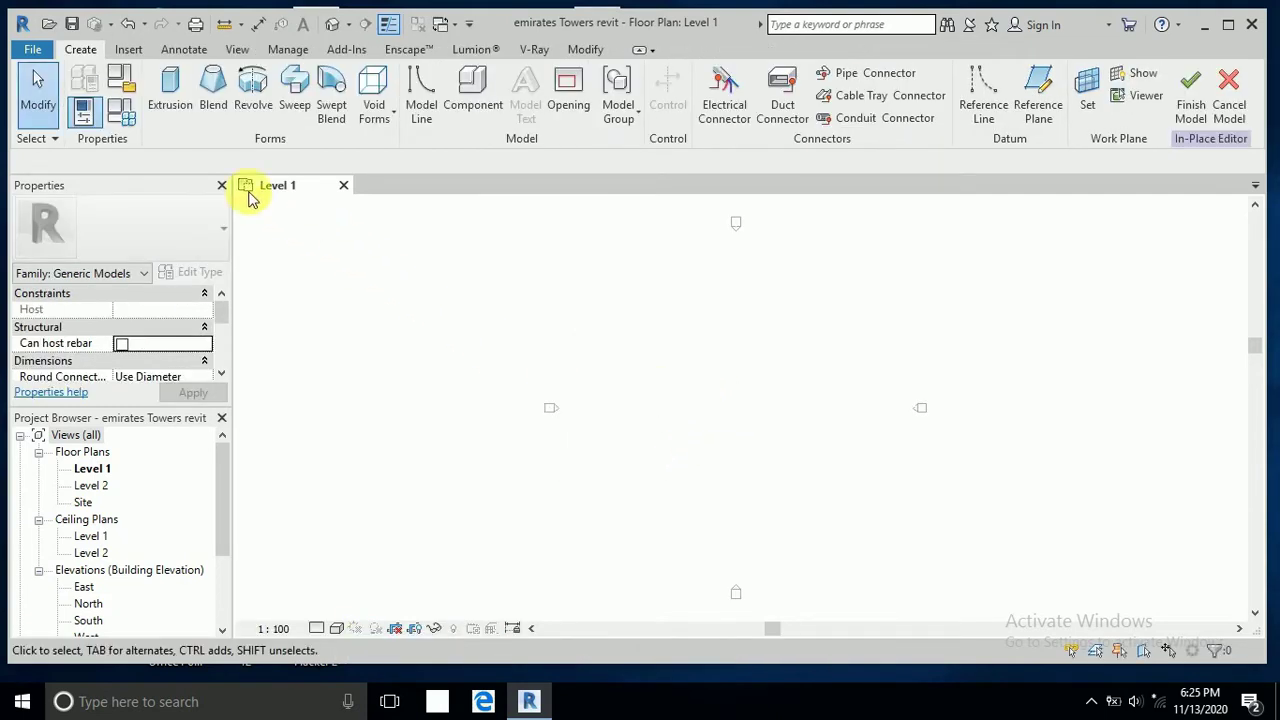
# Step: Start an extrusion on Level 1 and sketch a 28-unit vertical line with a 27-unit horizontal line running left from its midpoint
pyautogui.click(172, 100)
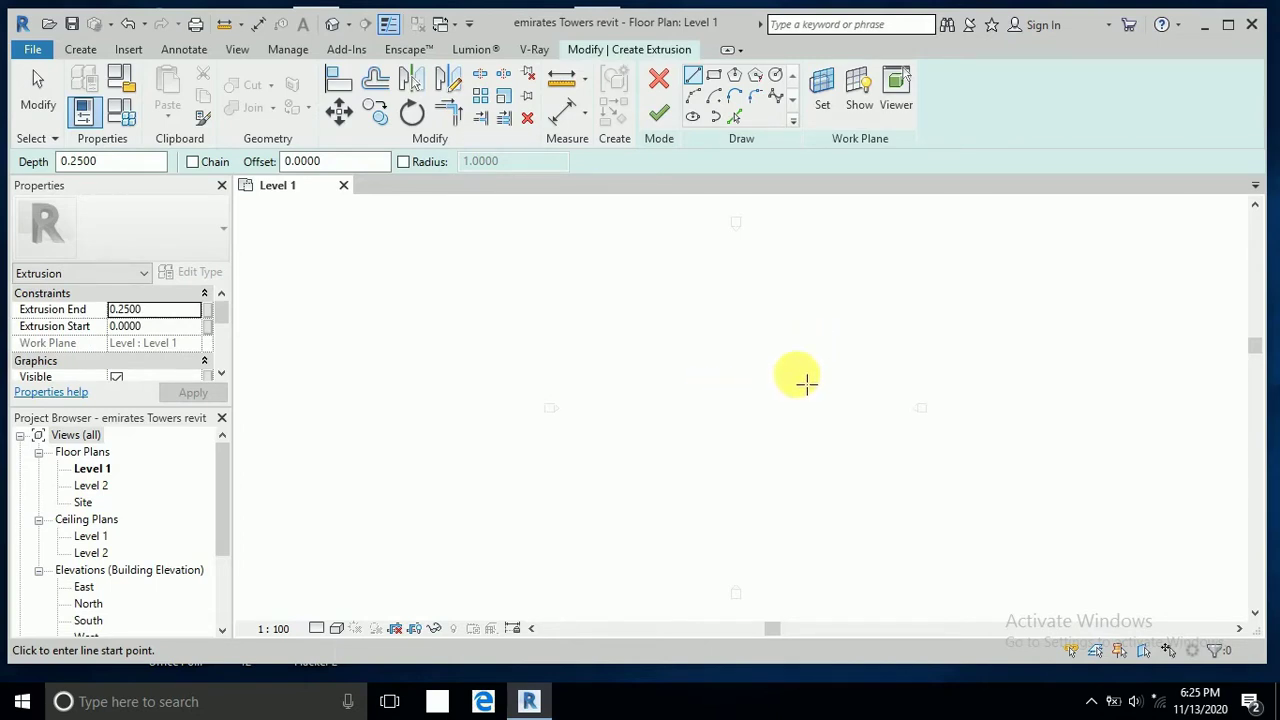
pyautogui.click(813, 327)
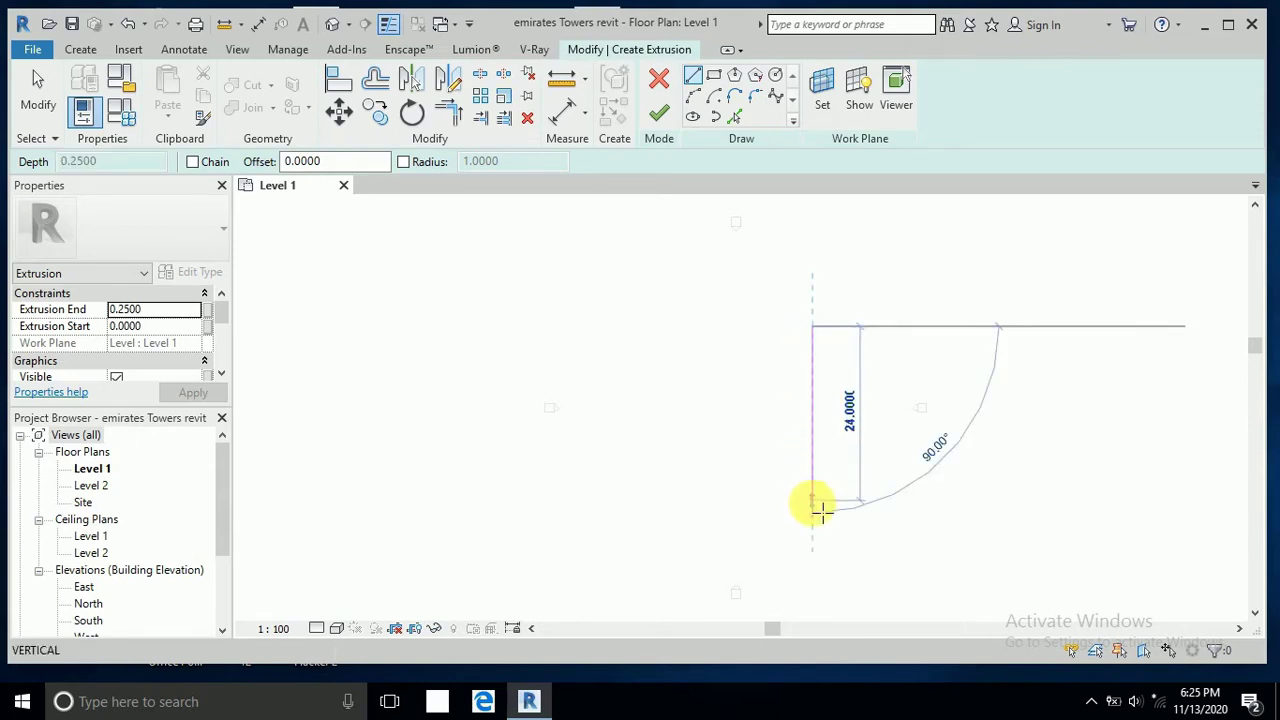
pyautogui.click(772, 530)
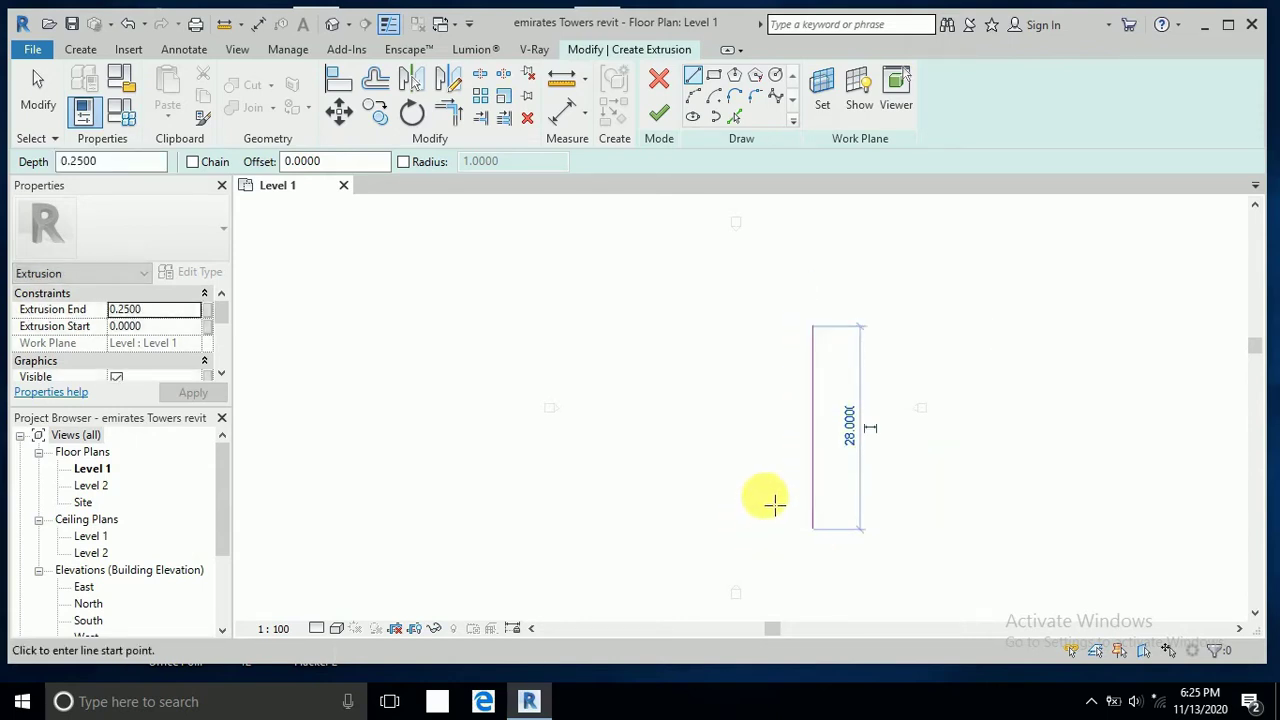
pyautogui.click(814, 428)
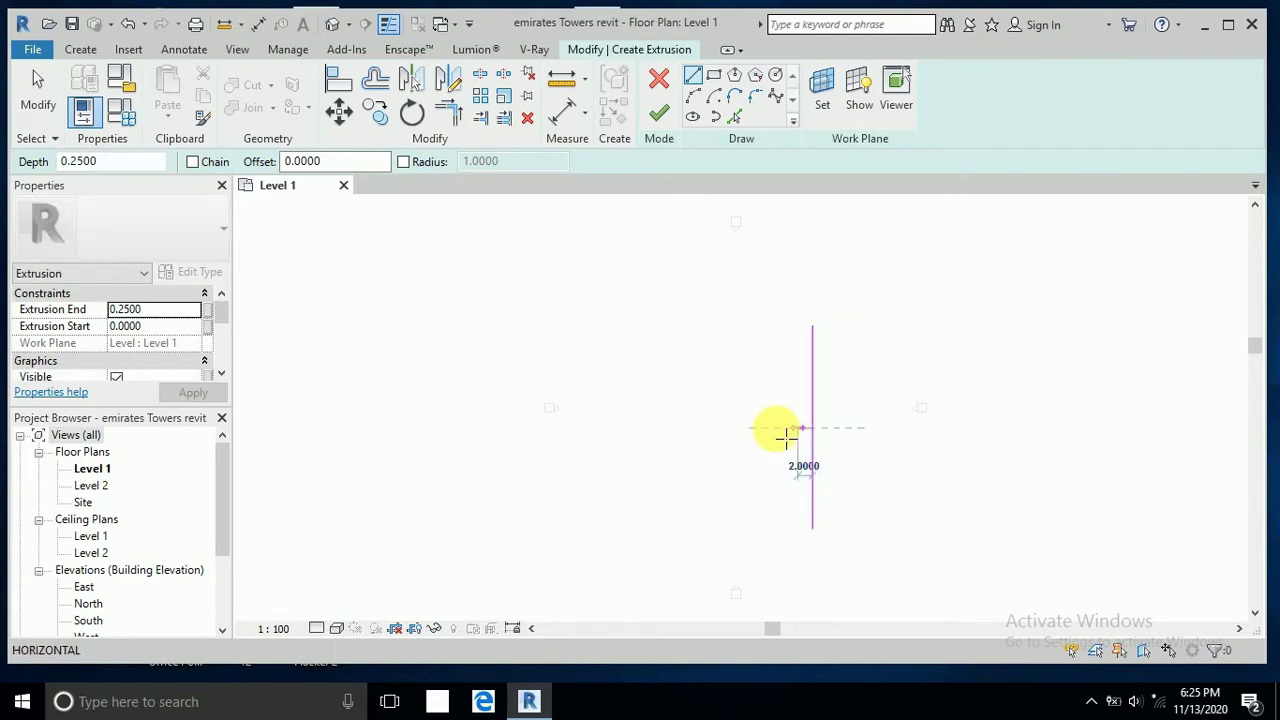
pyautogui.click(617, 428)
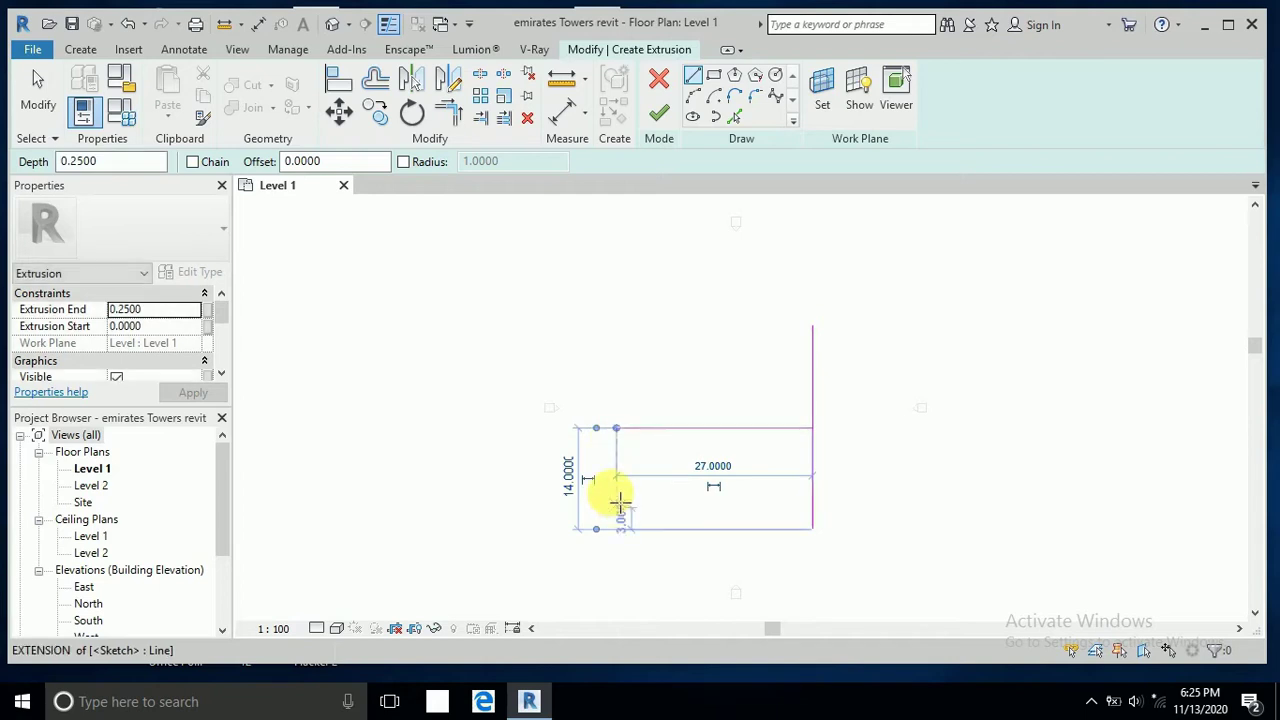
# Step: Draw two diagonal lines joining the horizontal line's left endpoint to the upper and lower ends of the vertical line
pyautogui.click(813, 328)
pyautogui.click(618, 428)
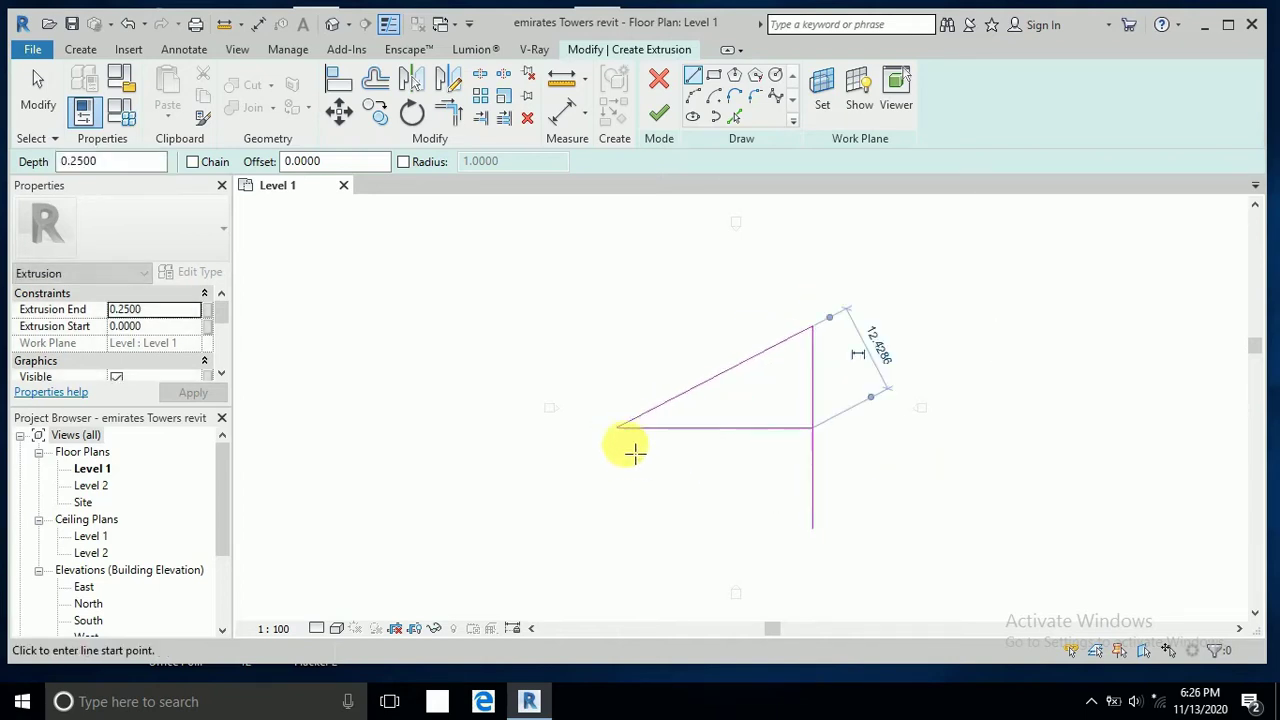
pyautogui.click(618, 428)
pyautogui.click(813, 528)
# Step: Delete the horizontal and vertical guide lines, leaving the V-shaped pair of diagonals
pyautogui.click(38, 95)
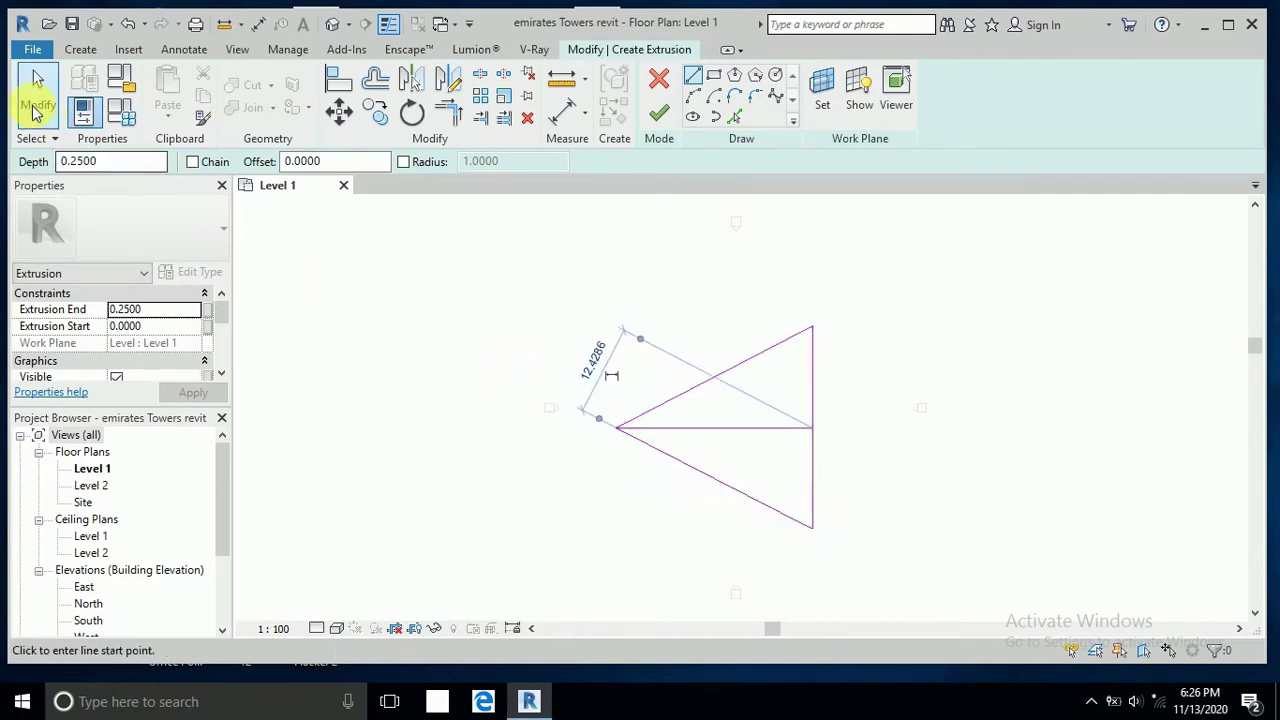
pyautogui.click(742, 432)
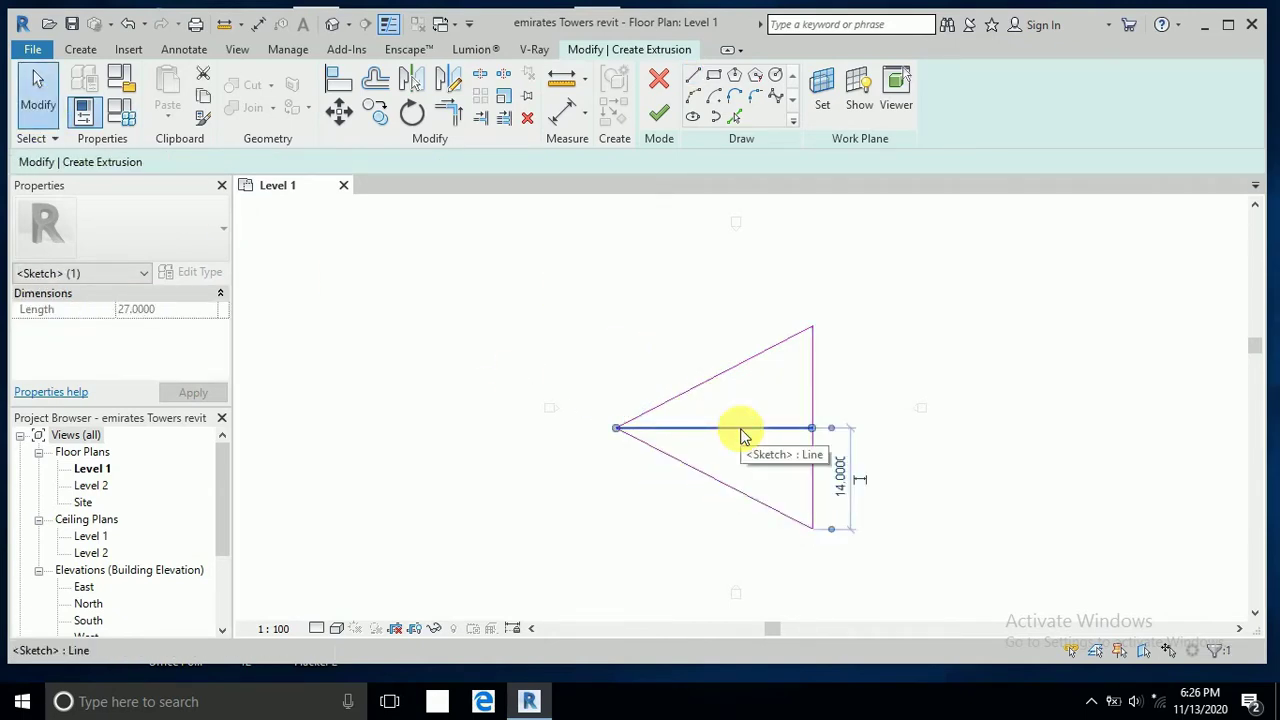
pyautogui.press('Delete')
pyautogui.click(813, 429)
pyautogui.press('Delete')
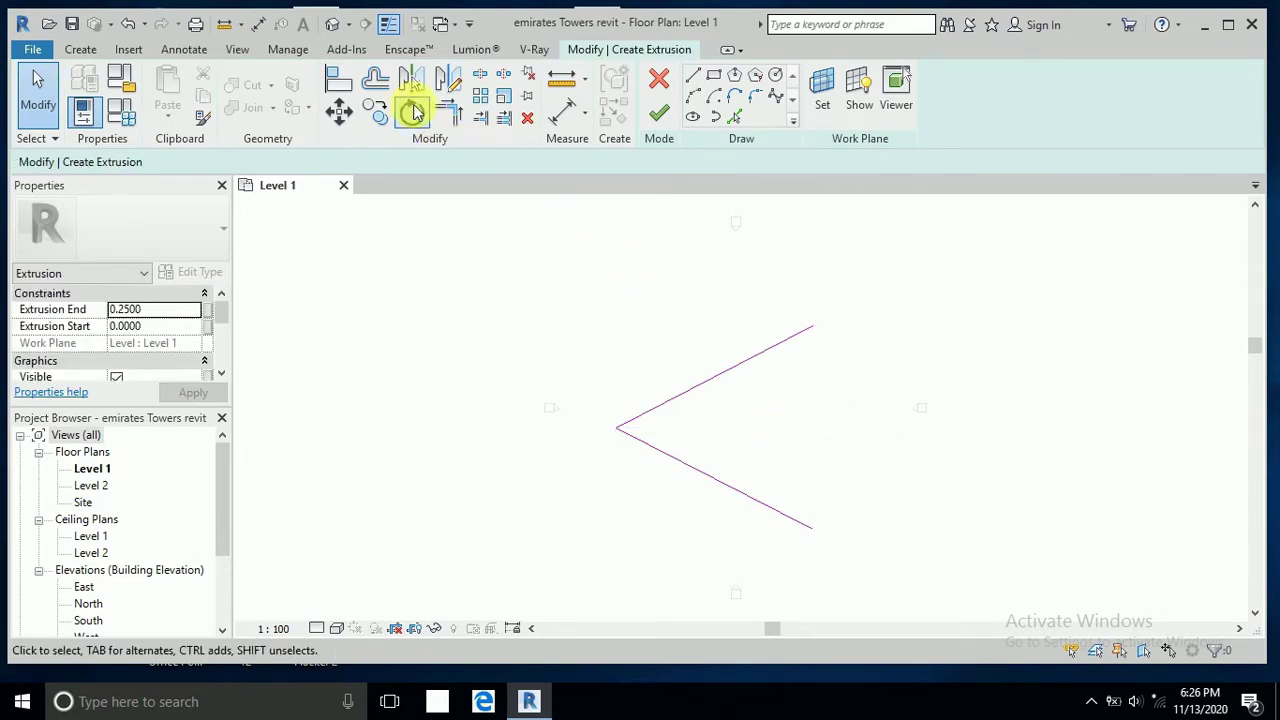
# Step: Offset a copy of both diagonal lines outward by 2 to form a parallel V
pyautogui.click(377, 83)
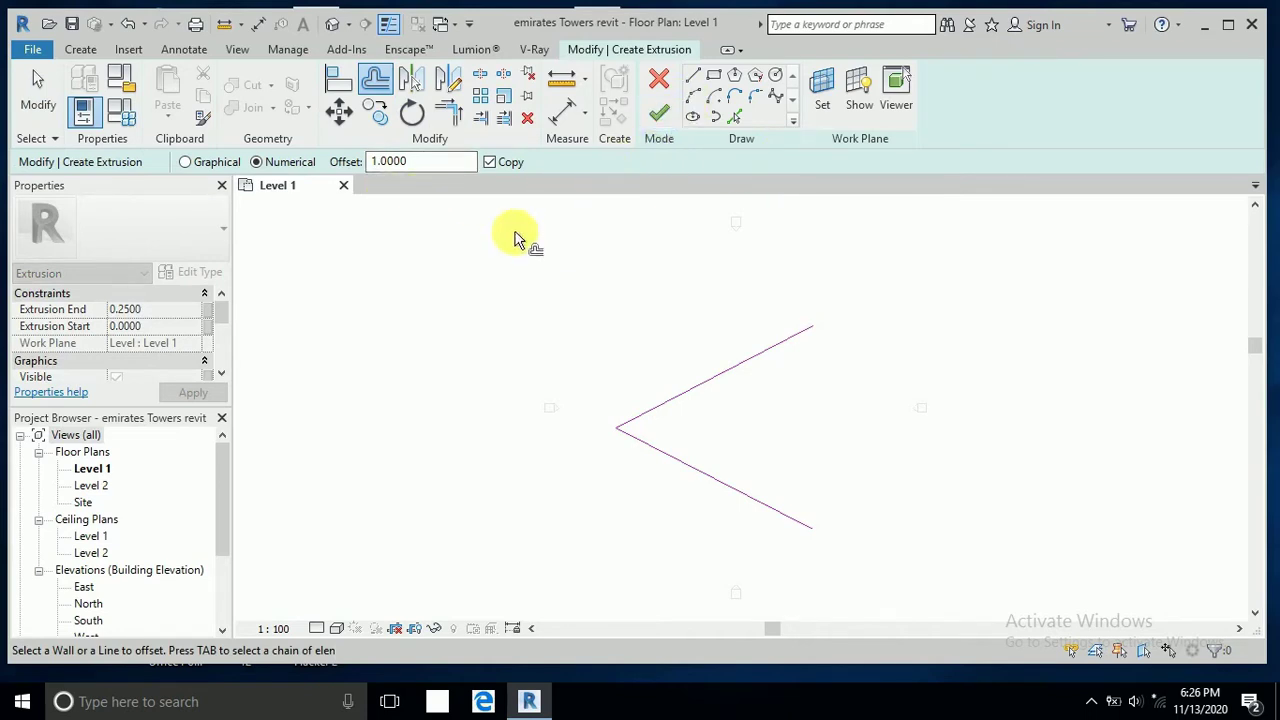
pyautogui.doubleClick(390, 162)
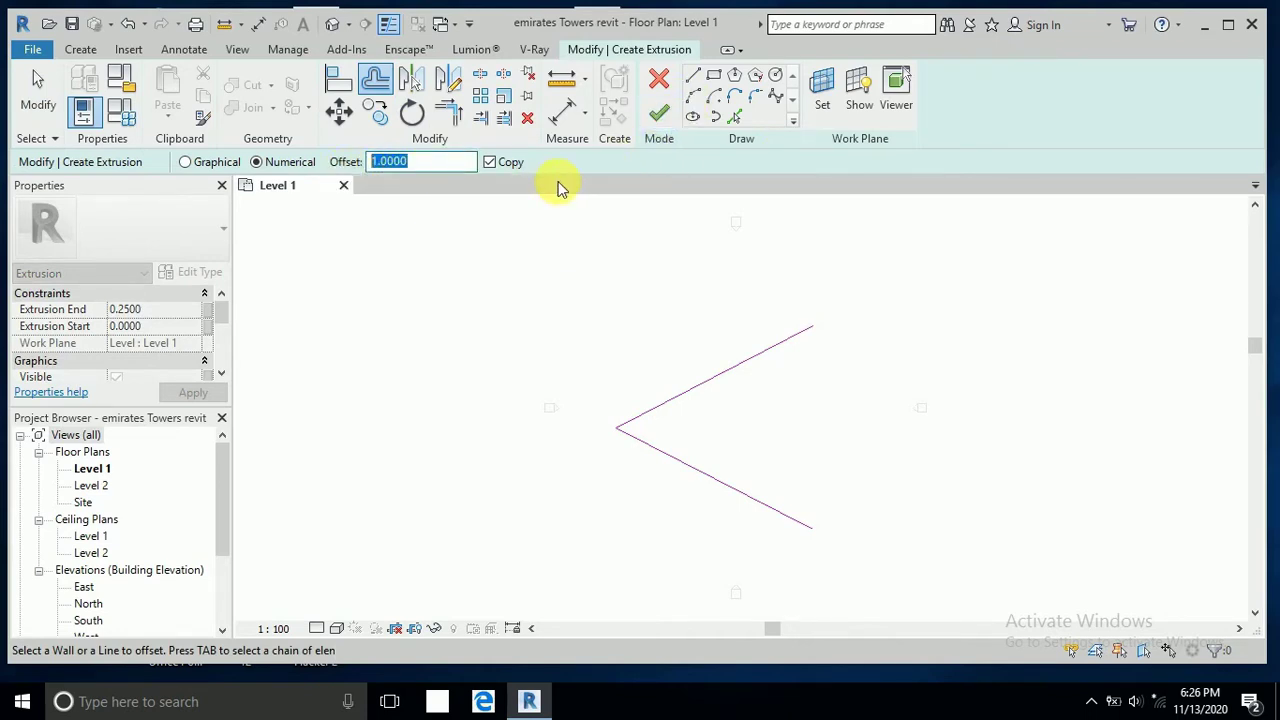
pyautogui.write('2')
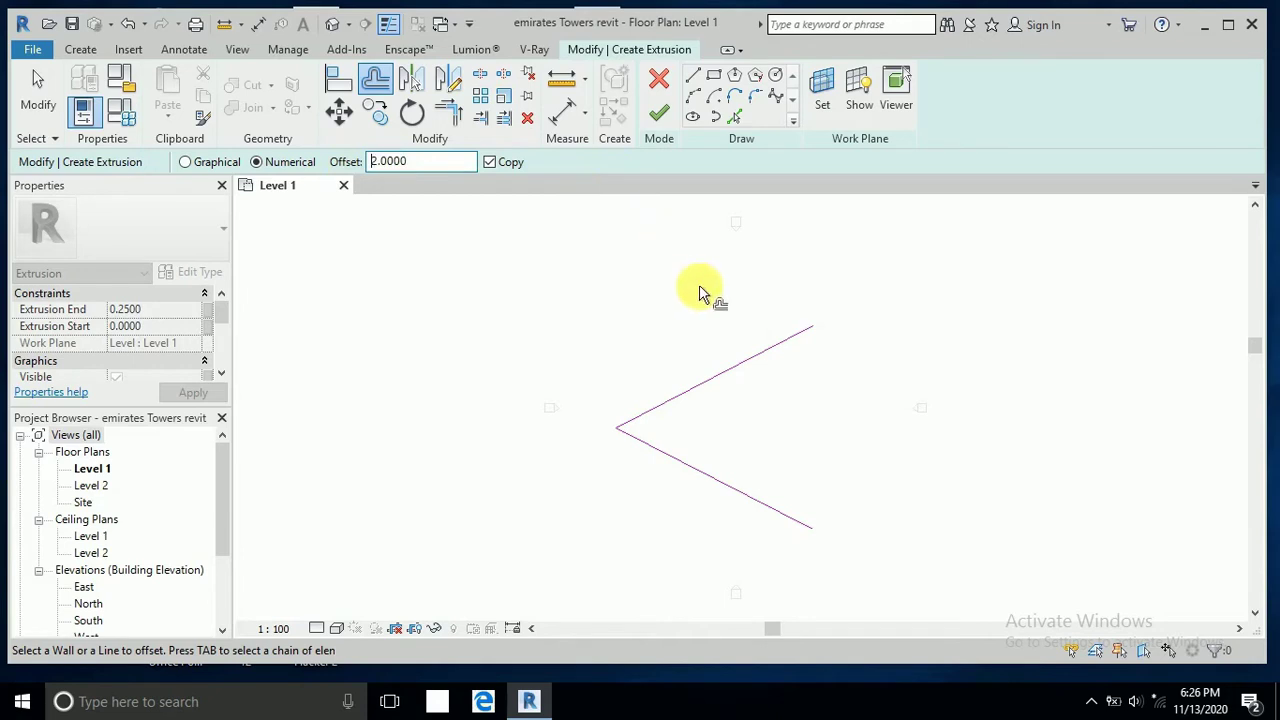
pyautogui.click(737, 362)
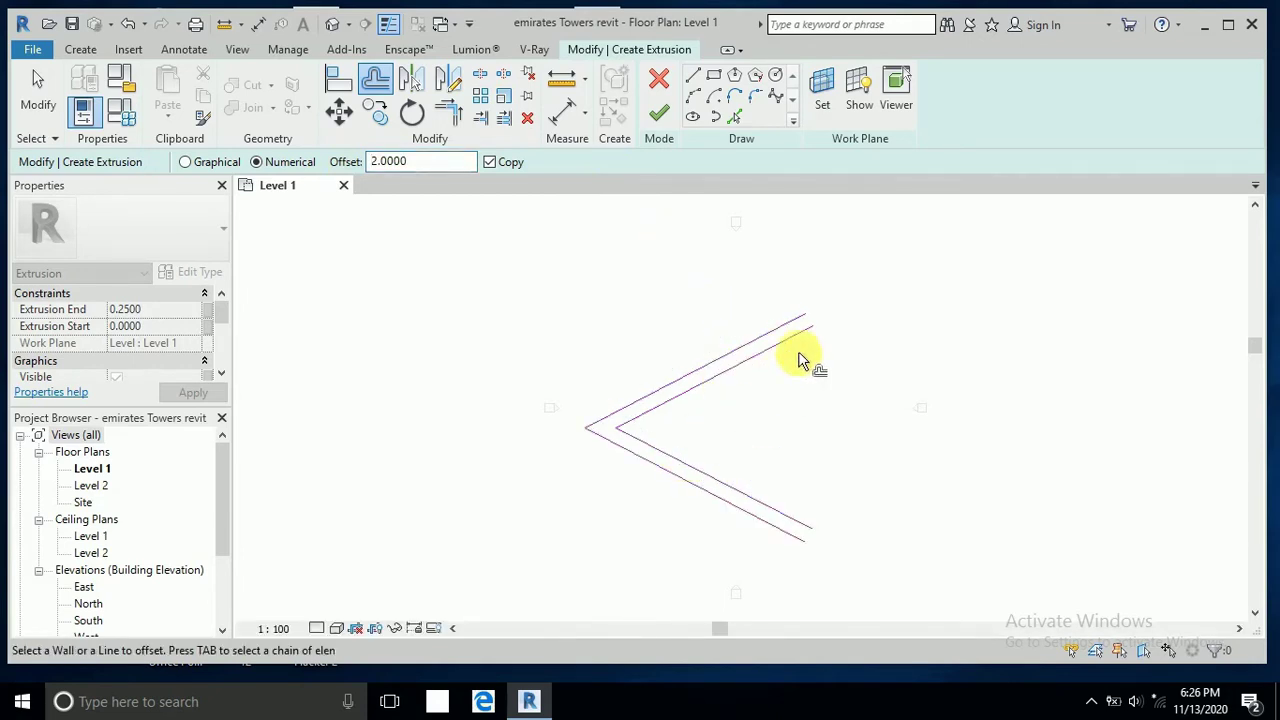
# Step: Close both open ends of the V-shaped profile with short lines and finish the extrusion at 0.25 depth
pyautogui.click(692, 78)
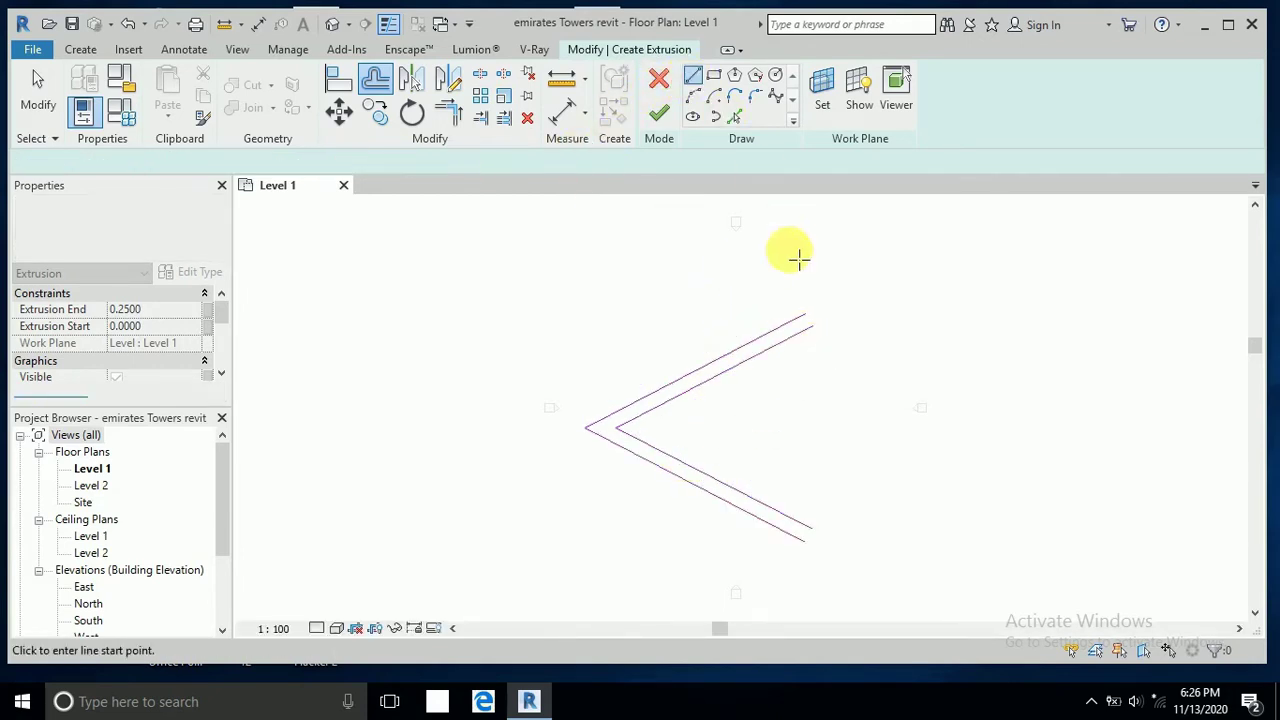
pyautogui.scroll(2, 815, 332)
pyautogui.click(818, 336)
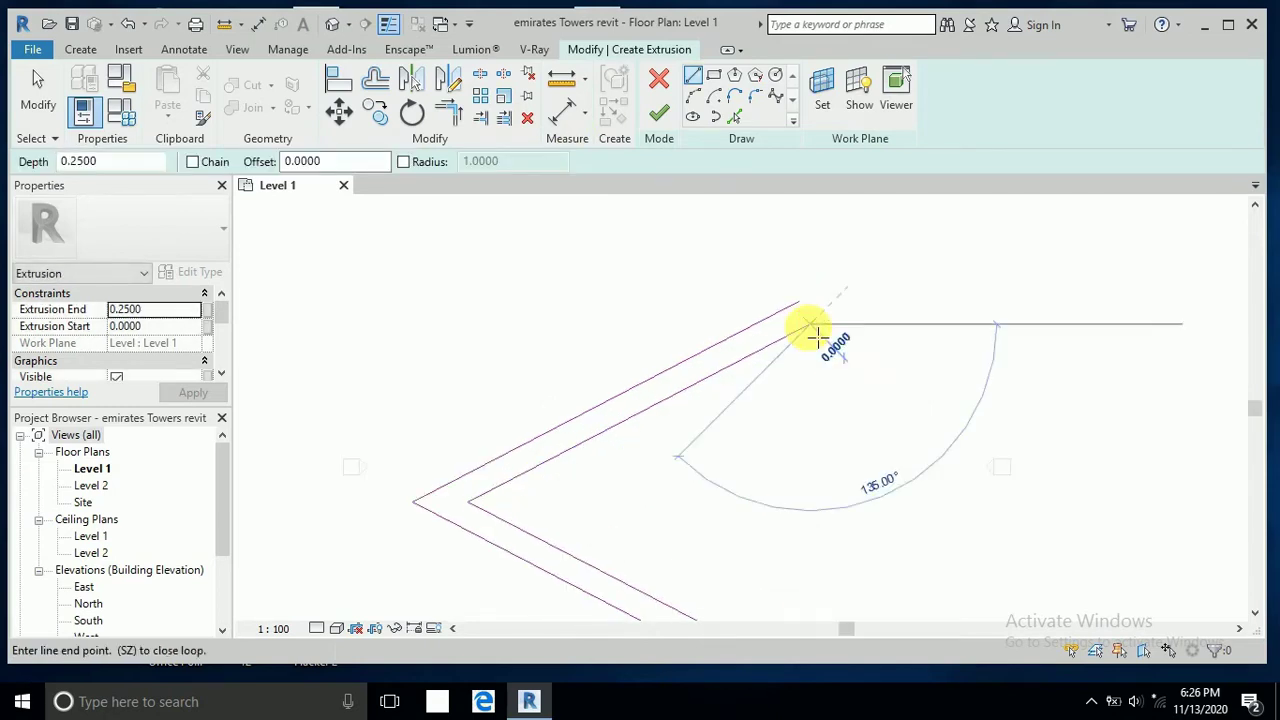
pyautogui.scroll(1, 815, 302)
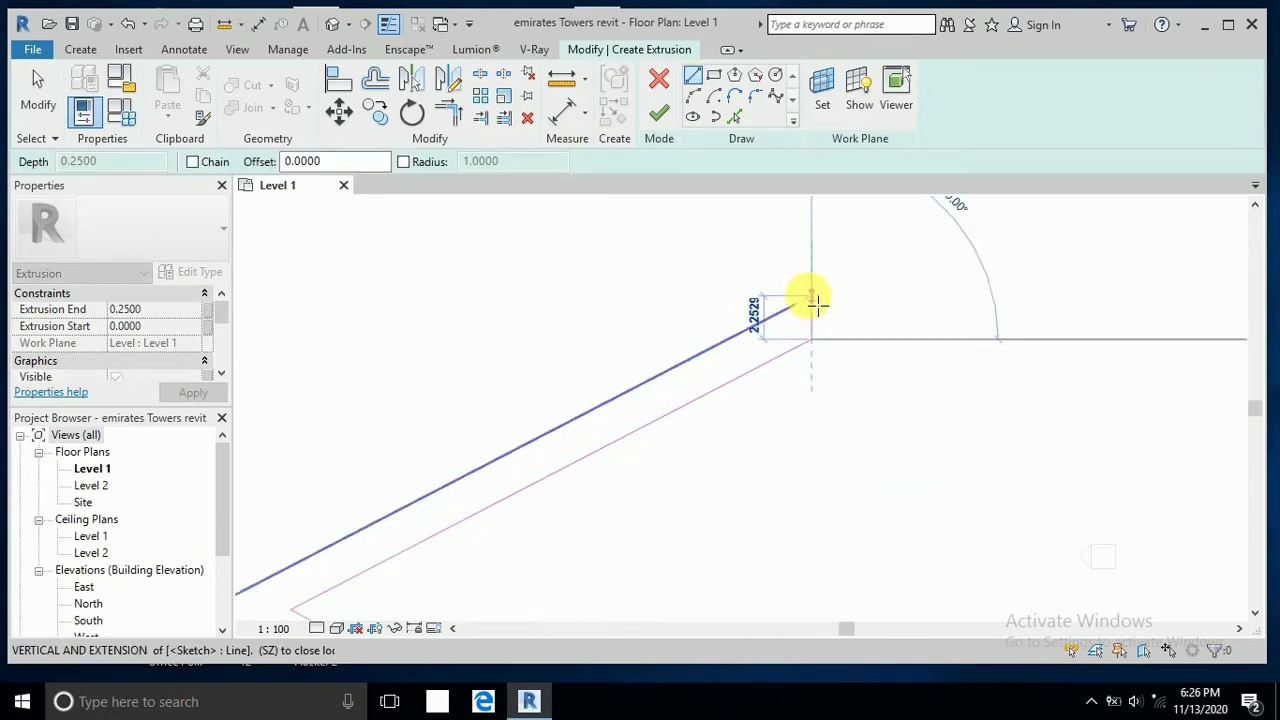
pyautogui.click(790, 310)
pyautogui.scroll(-3, 820, 271)
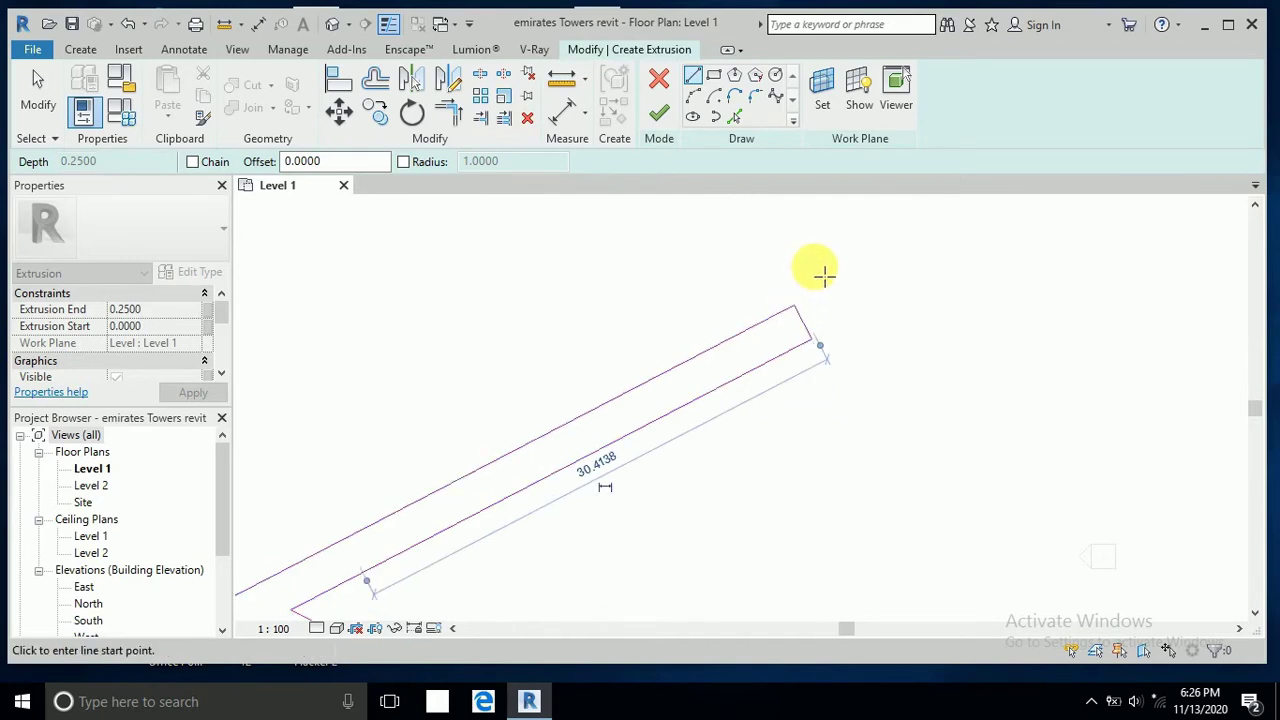
pyautogui.scroll(1, 822, 512)
pyautogui.click(820, 505)
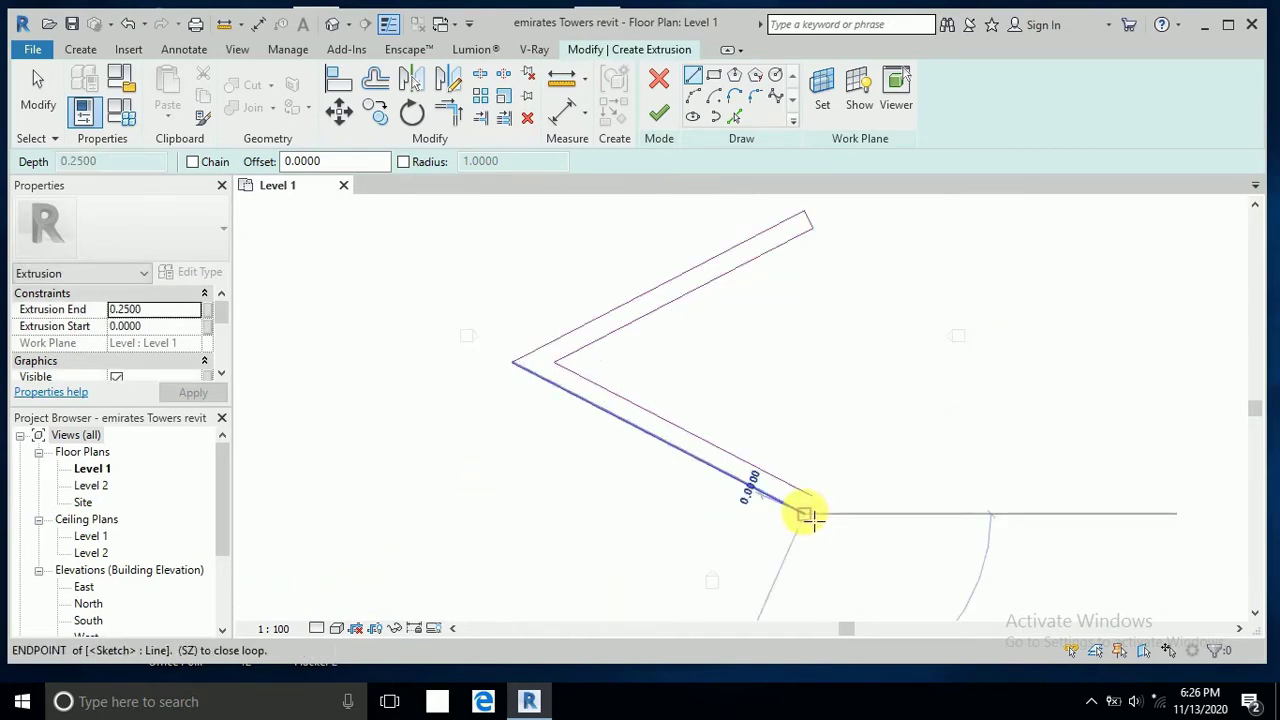
pyautogui.click(820, 500)
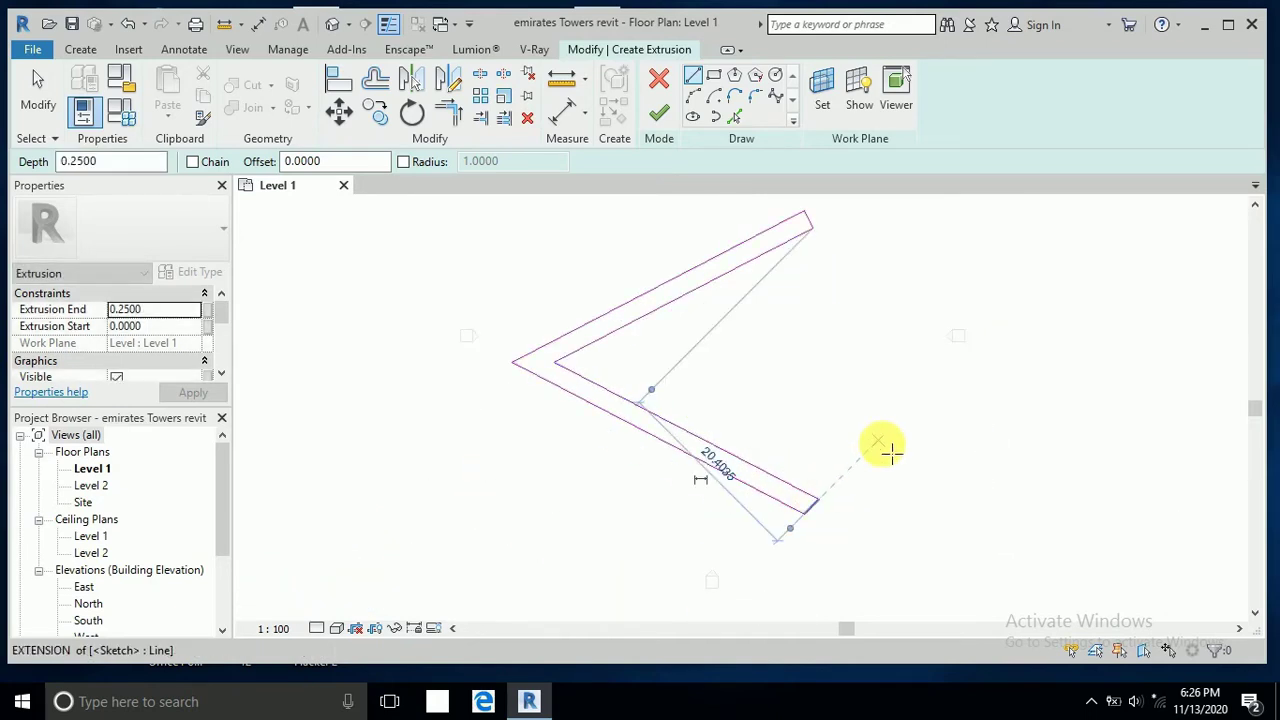
pyautogui.click(662, 117)
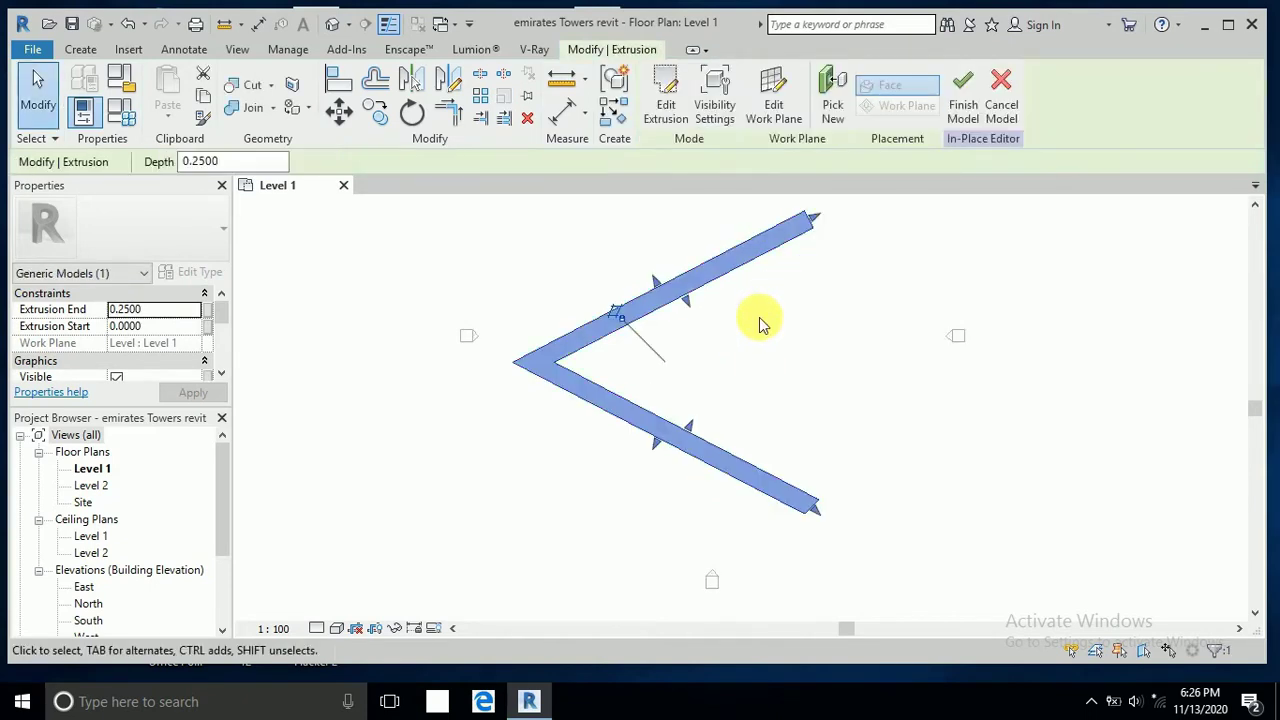
# Step: Open the default 3D view to check the V-shaped extrusion and finish the in-place model
pyautogui.scroll(-1, 760, 320)
pyautogui.click(333, 25)
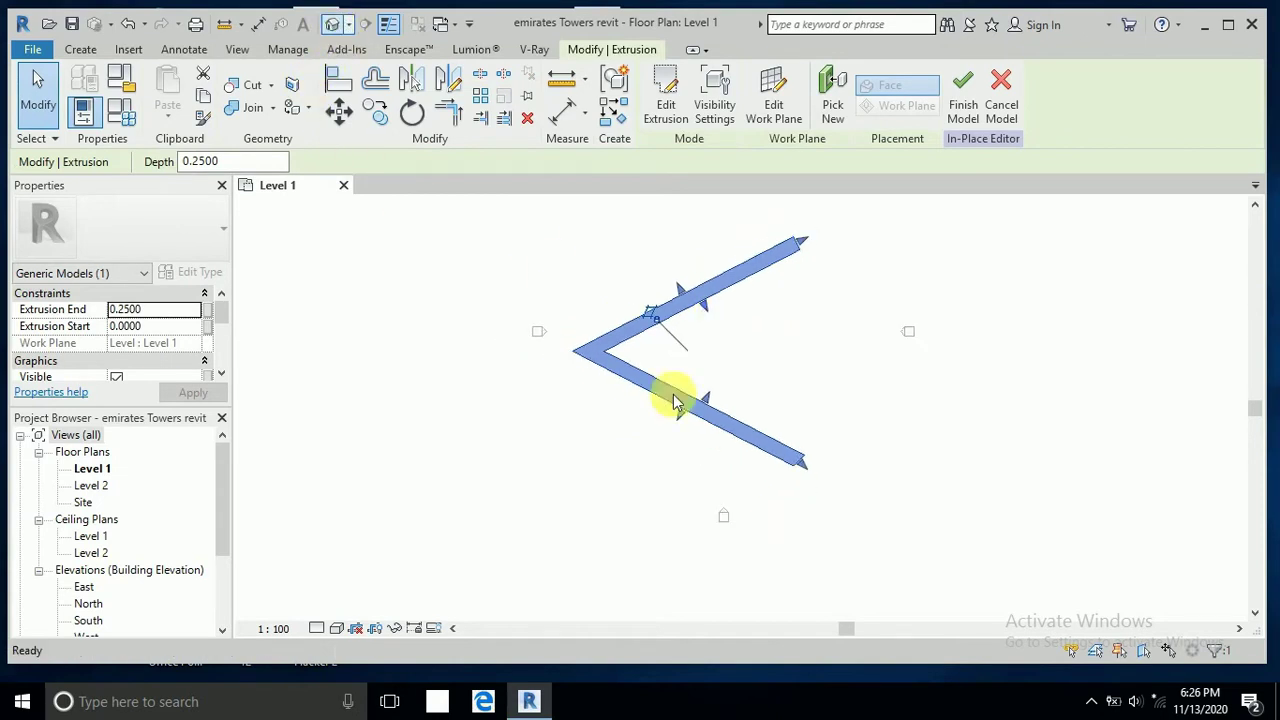
pyautogui.scroll(-2, 758, 465)
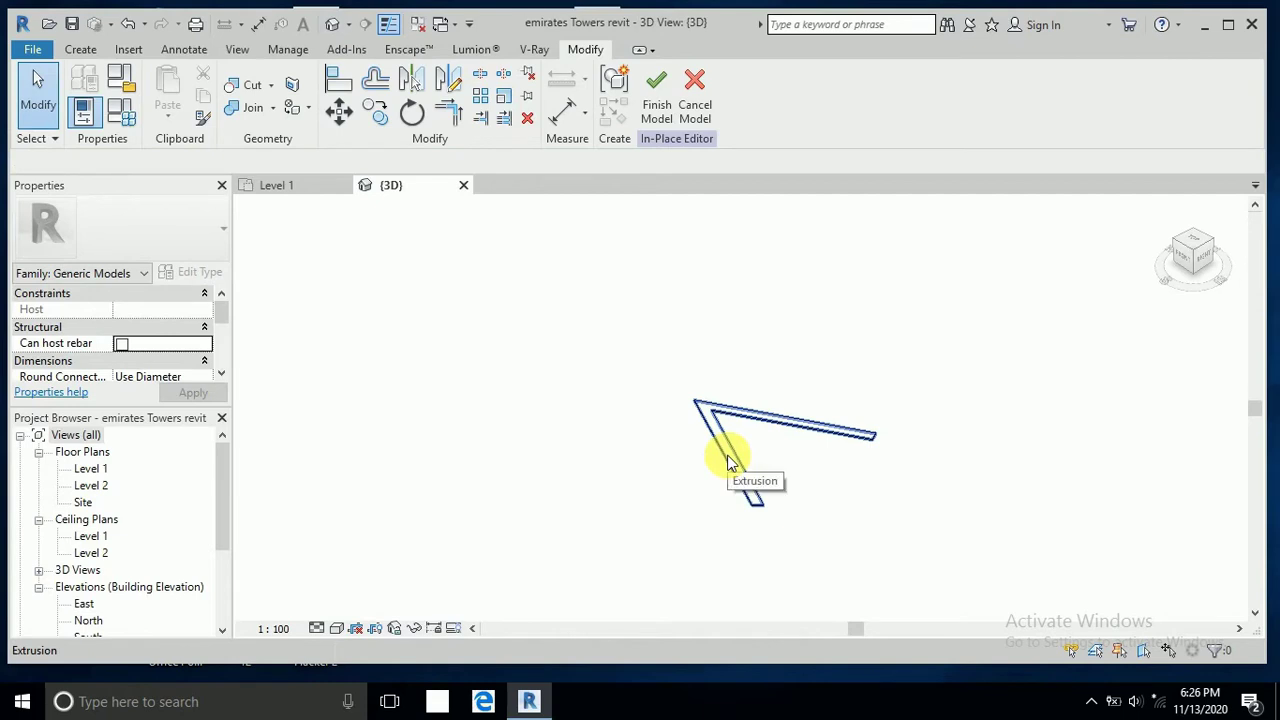
pyautogui.click(728, 462)
pyautogui.click(668, 472)
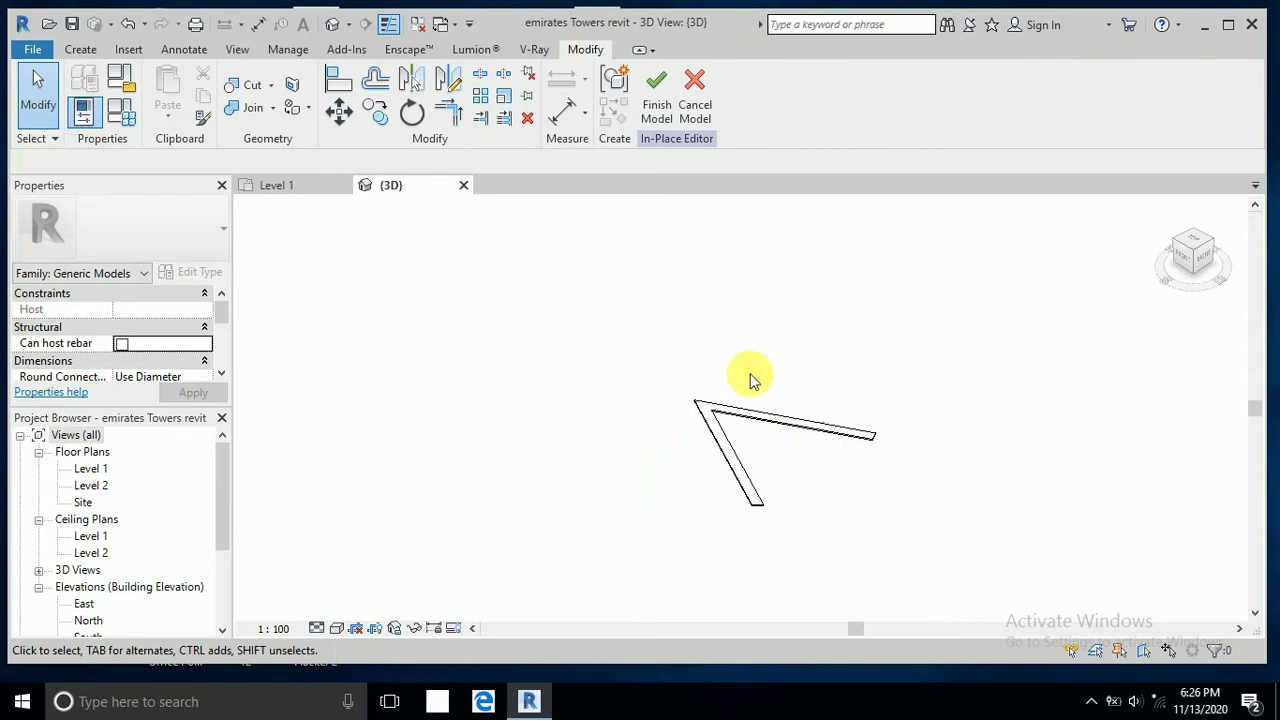
pyautogui.click(660, 92)
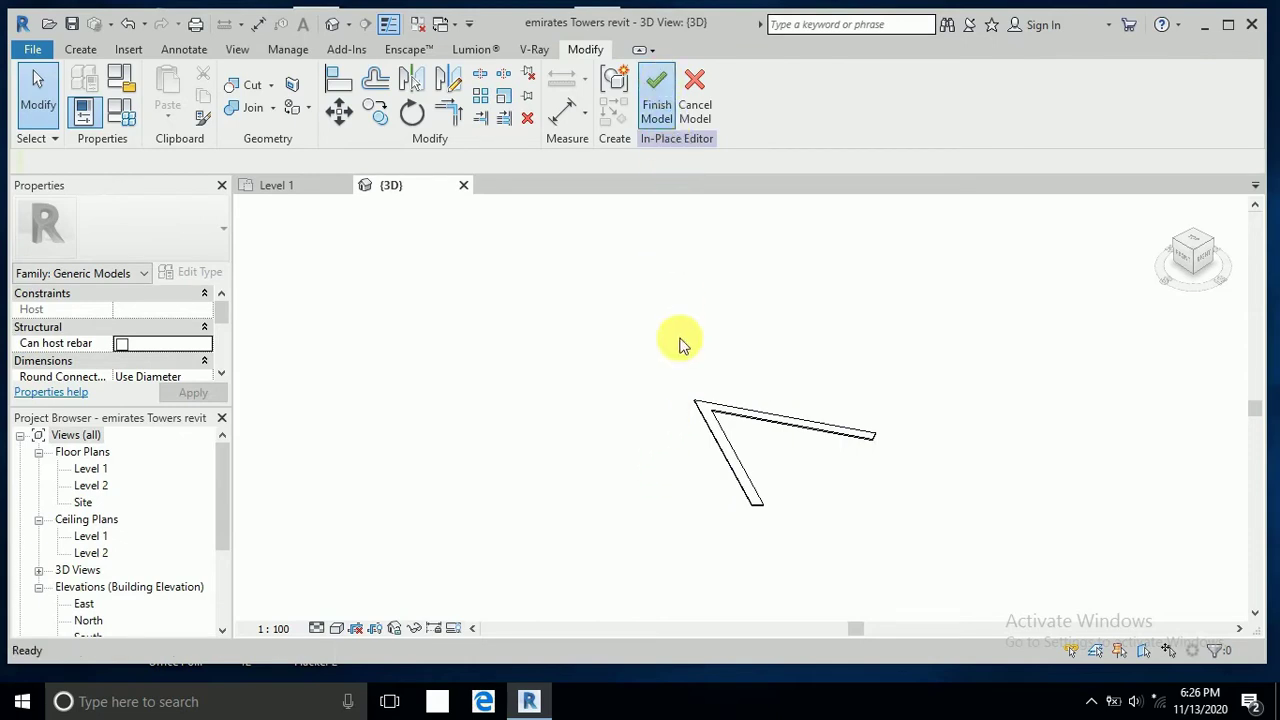
pyautogui.scroll(-3, 677, 366)
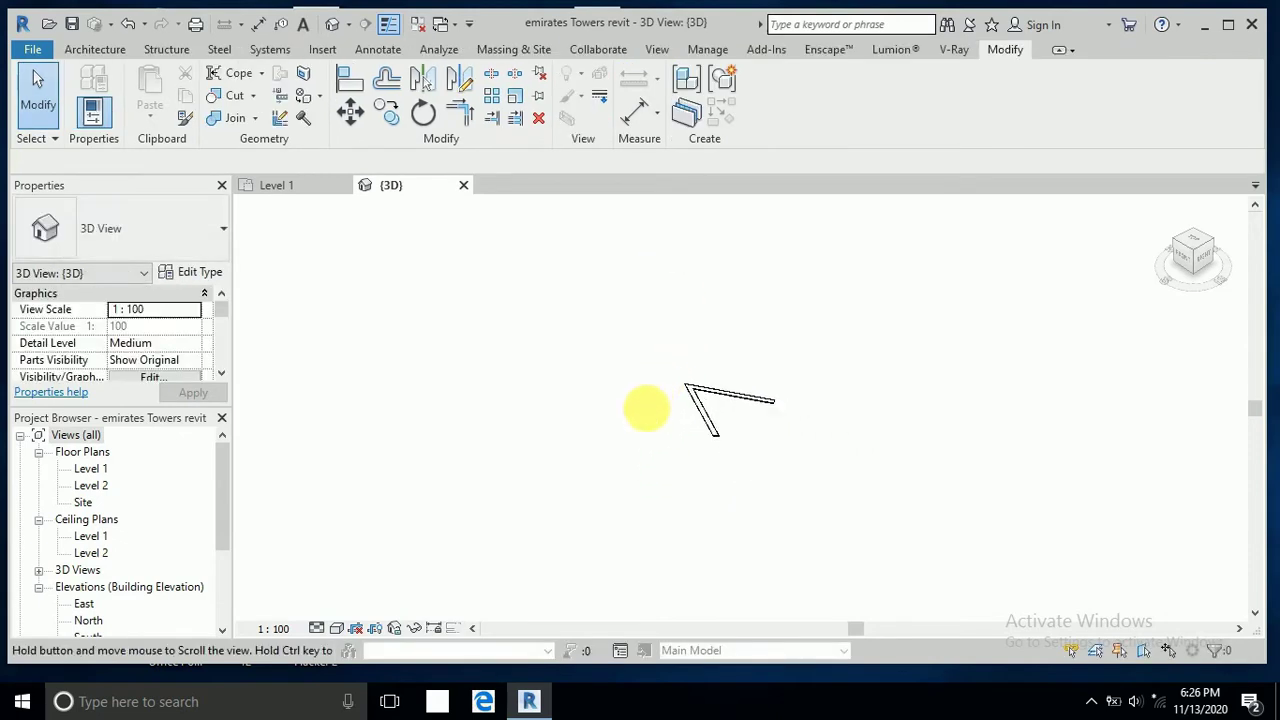
pyautogui.moveTo(646, 406); pyautogui.dragTo(686, 437, button='middle')
# Step: Open the South building elevation
pyautogui.moveTo(222, 474); pyautogui.dragTo(217, 540)
pyautogui.scroll(1, 780, 460)
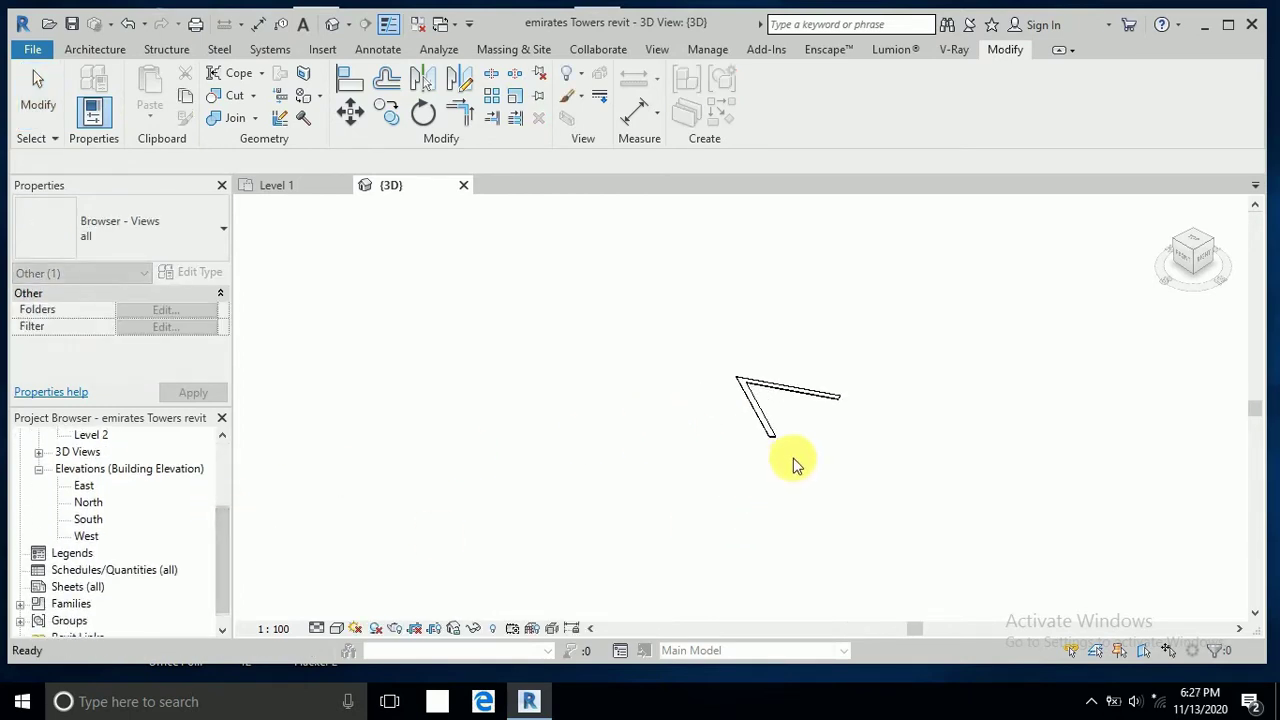
pyautogui.doubleClick(88, 519)
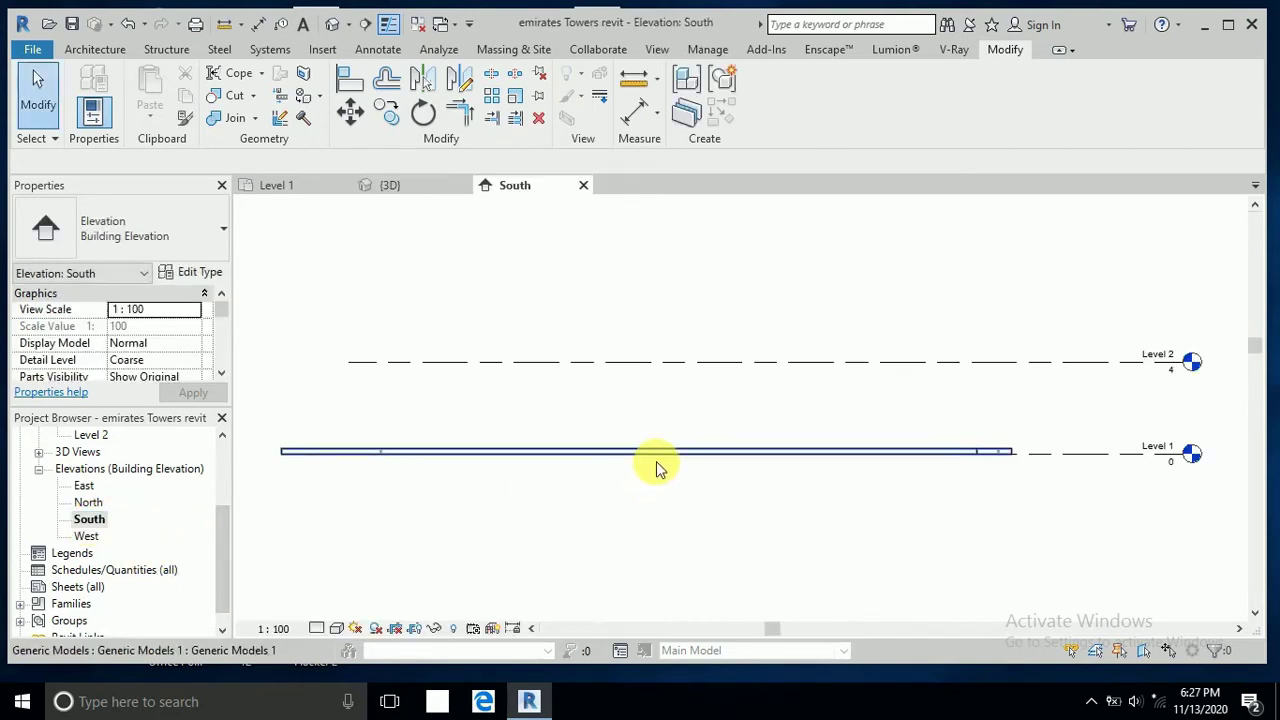
# Step: Set up level placement by picking lines at a 4 offset, and add a level above Level 2
pyautogui.scroll(-2, 657, 470)
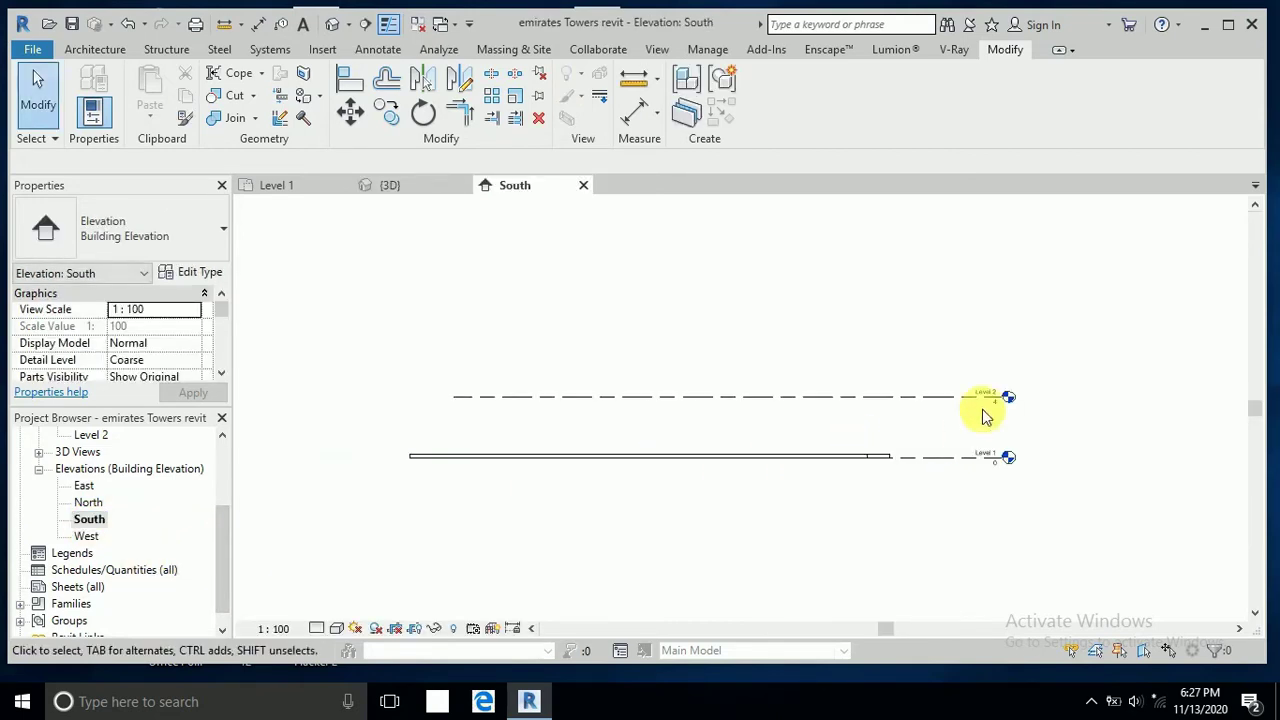
pyautogui.moveTo(943, 434); pyautogui.dragTo(888, 474, button='middle')
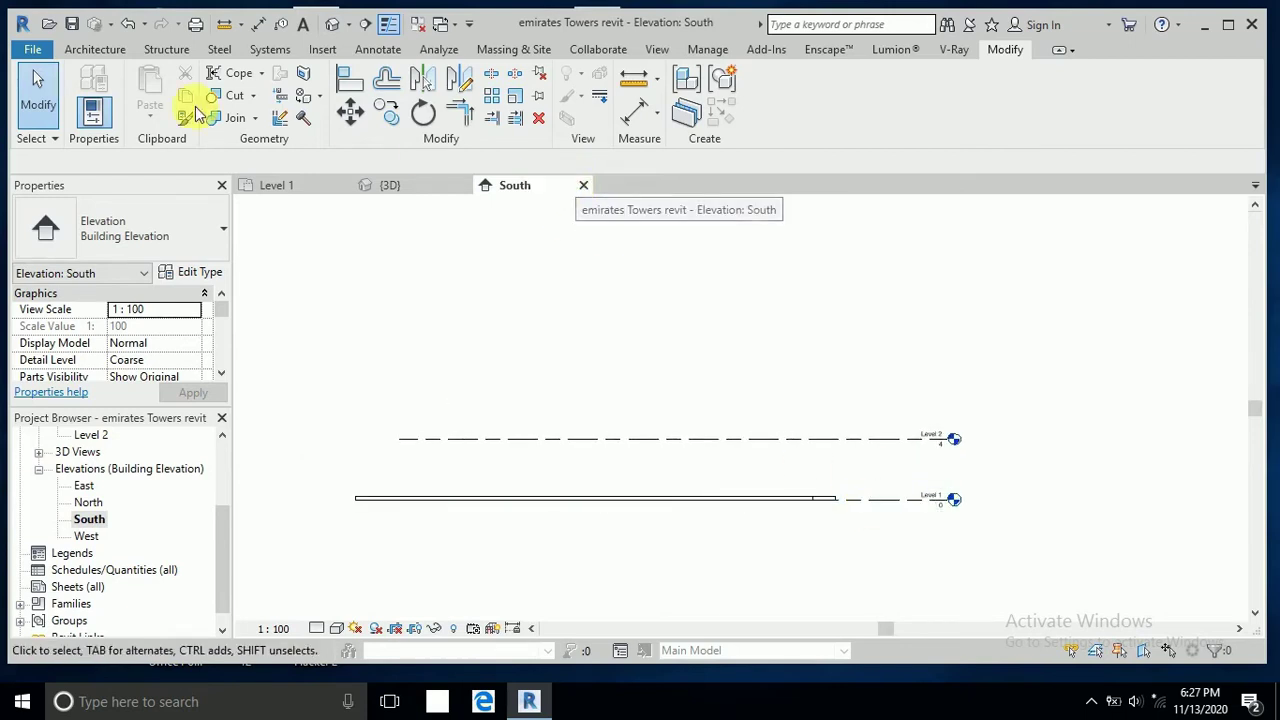
pyautogui.click(88, 52)
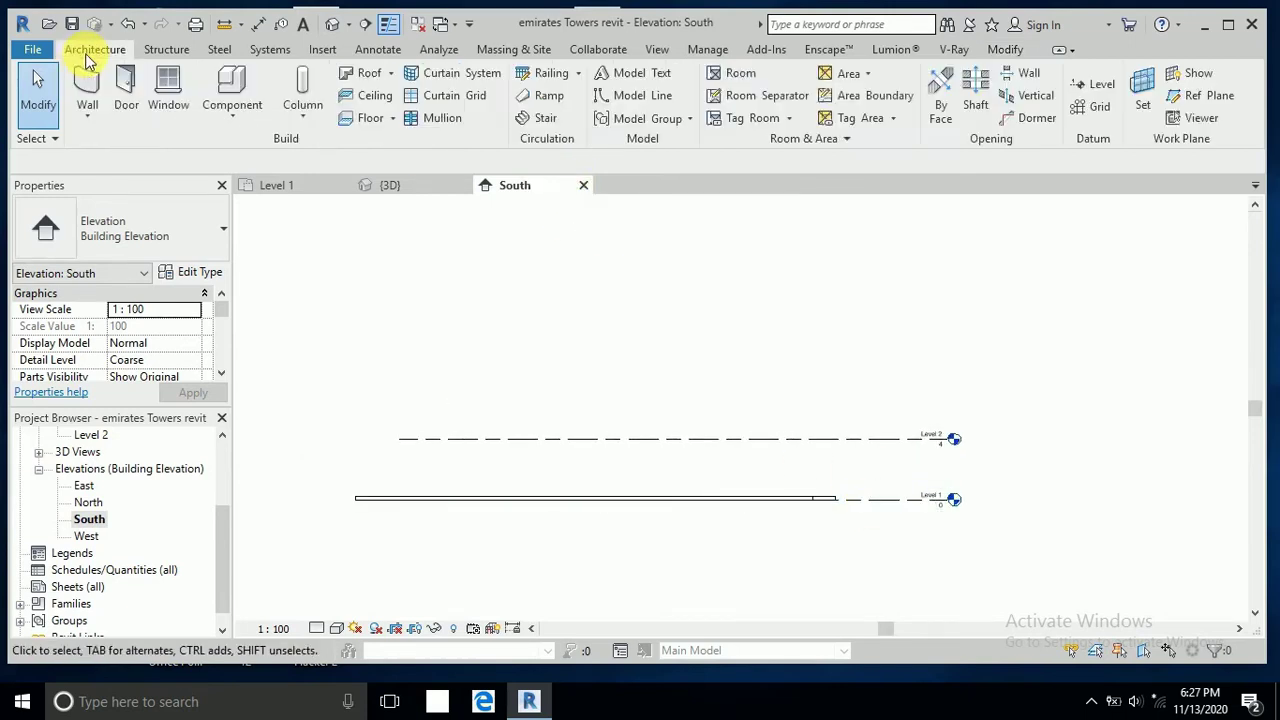
pyautogui.click(1100, 84)
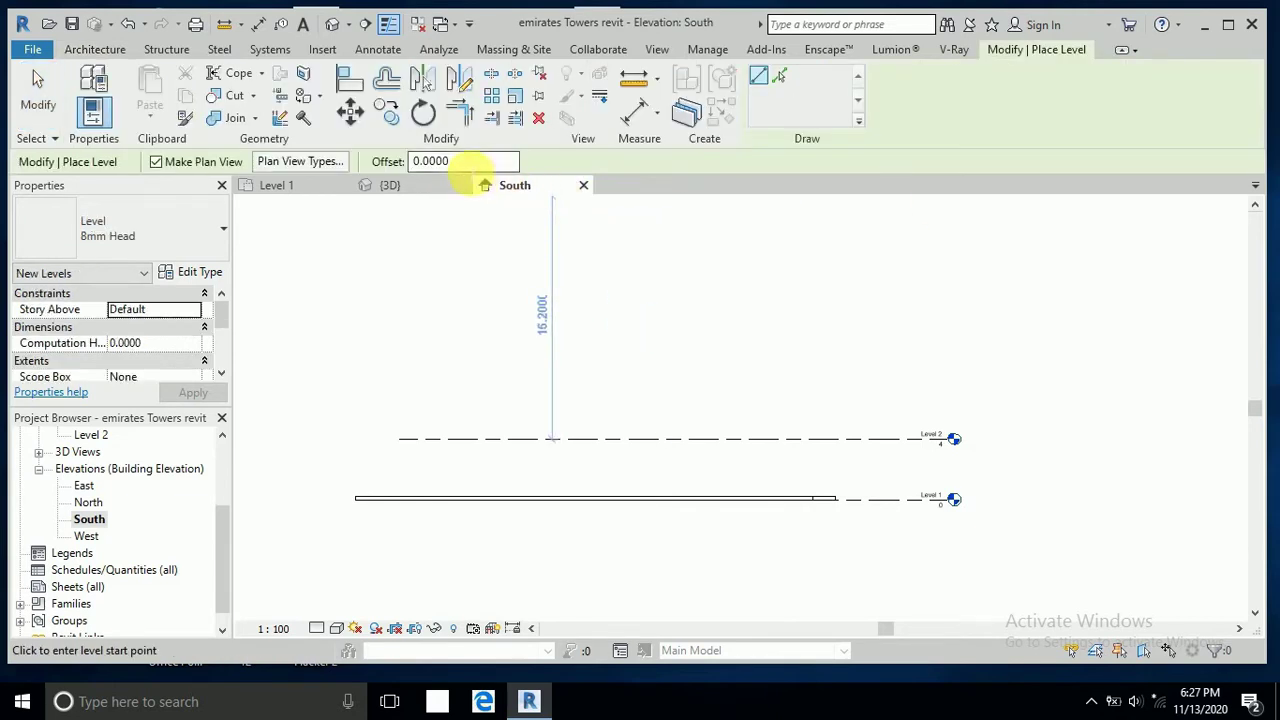
pyautogui.moveTo(466, 168); pyautogui.dragTo(396, 180)
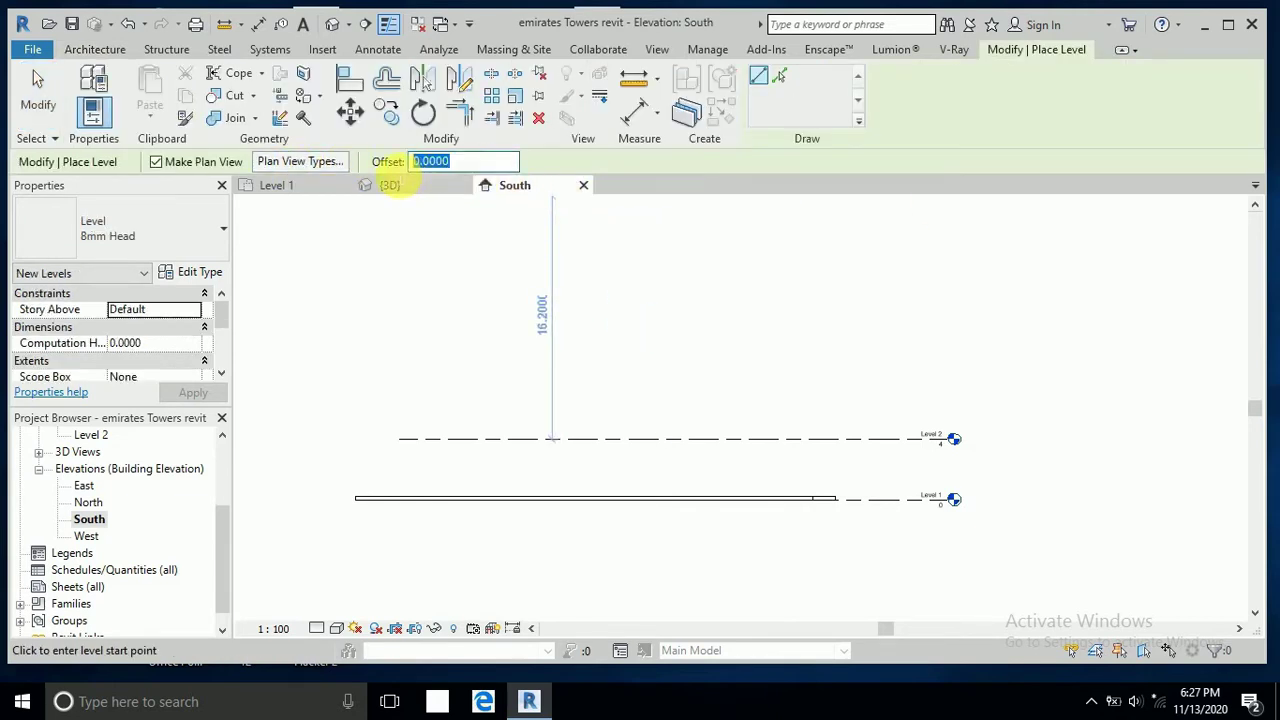
pyautogui.write('4')
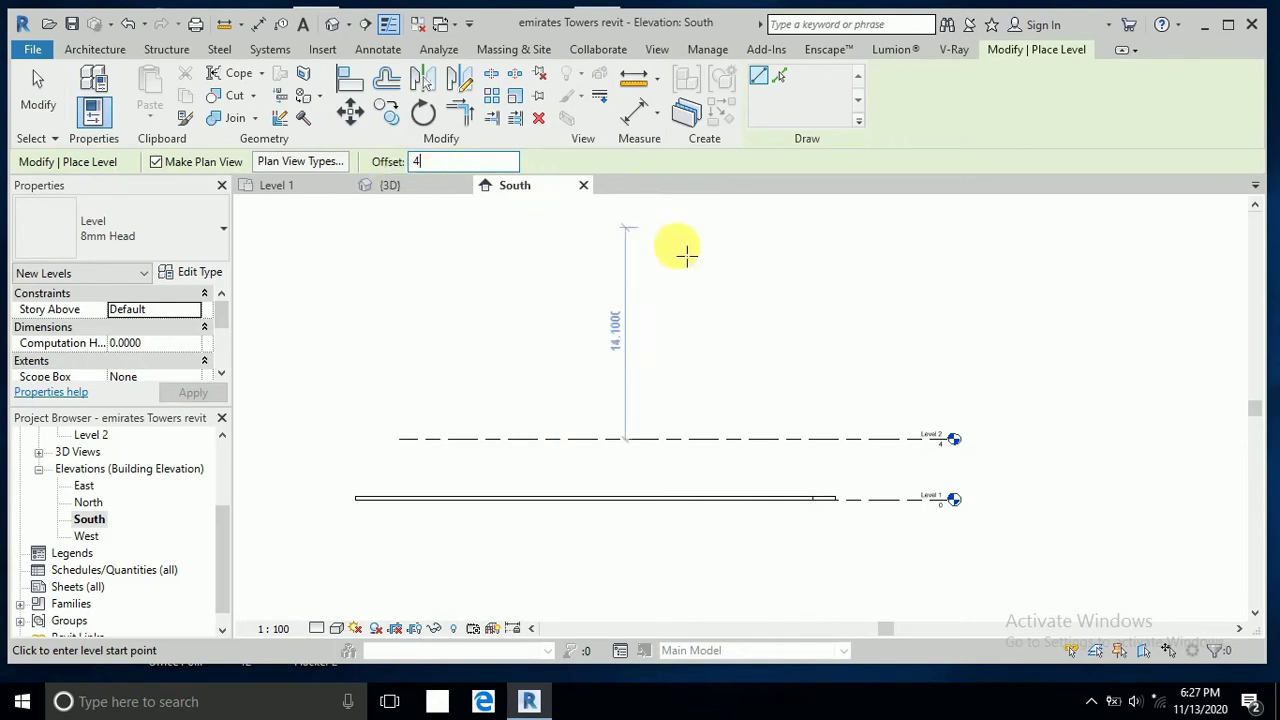
pyautogui.click(779, 78)
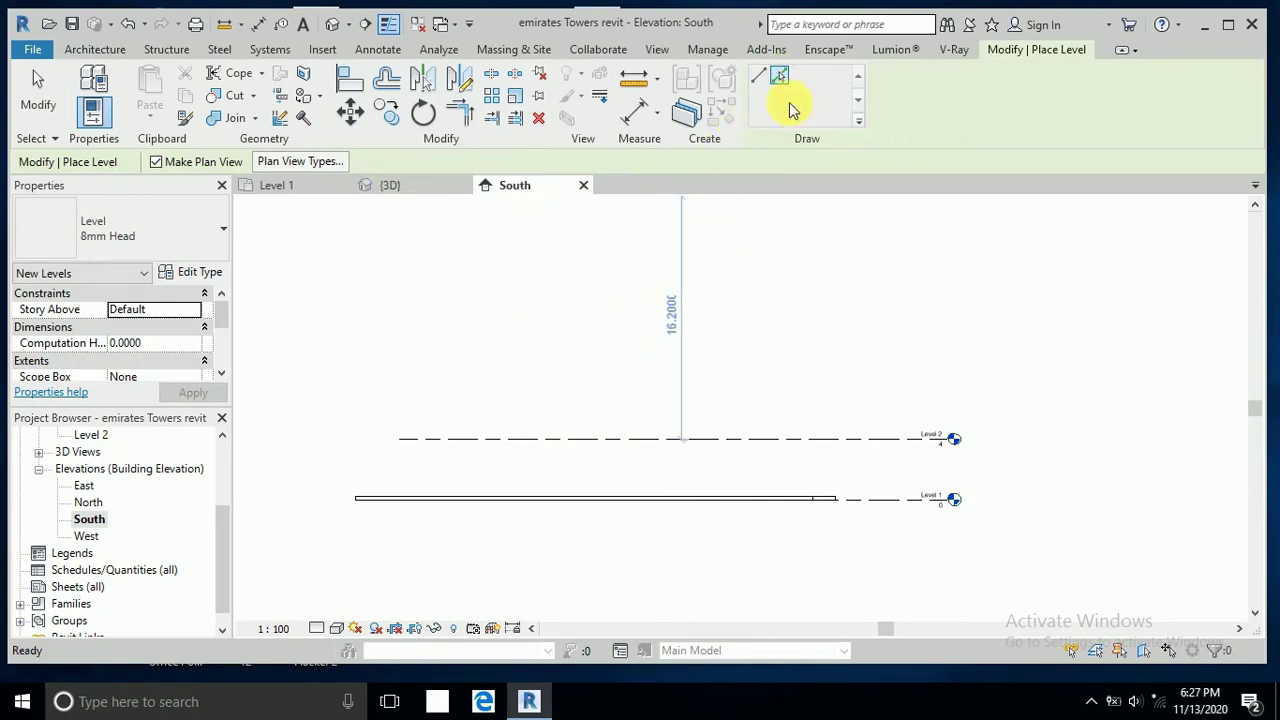
pyautogui.click(905, 442)
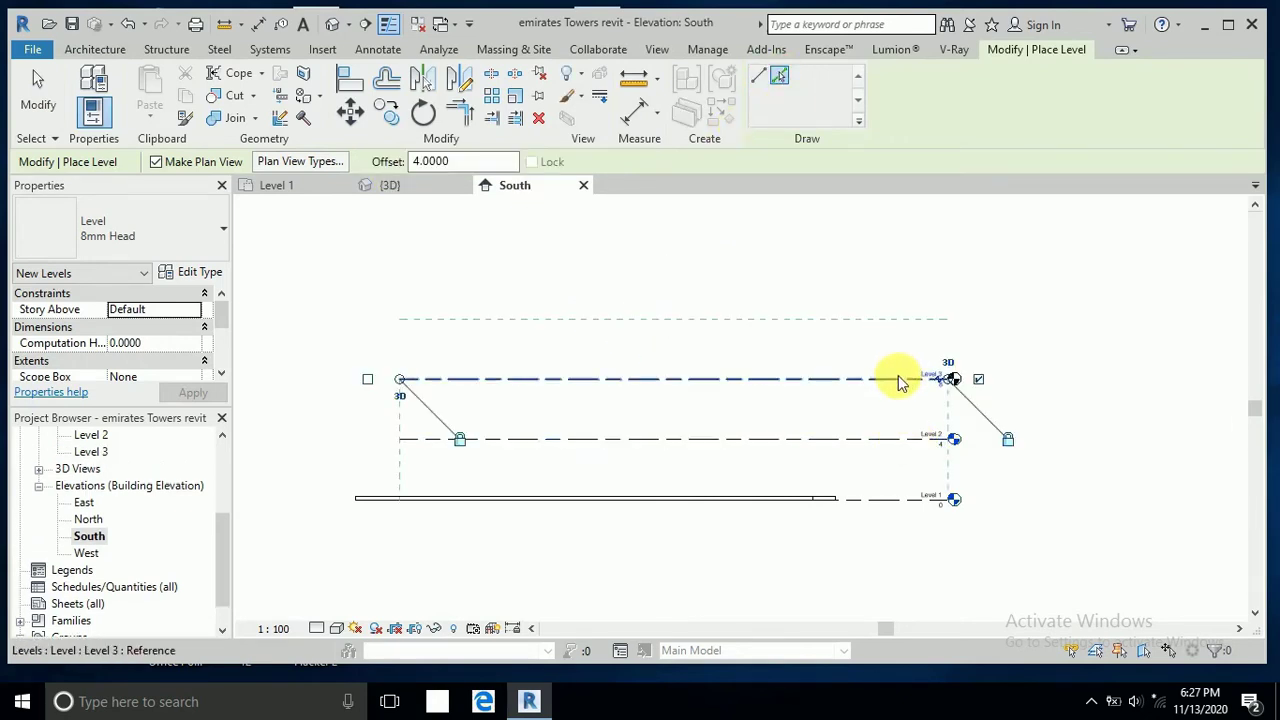
# Step: Keep adding levels 4 apart, each offset above the topmost one, up to Level 30 at elevation 116
pyautogui.click(900, 379)
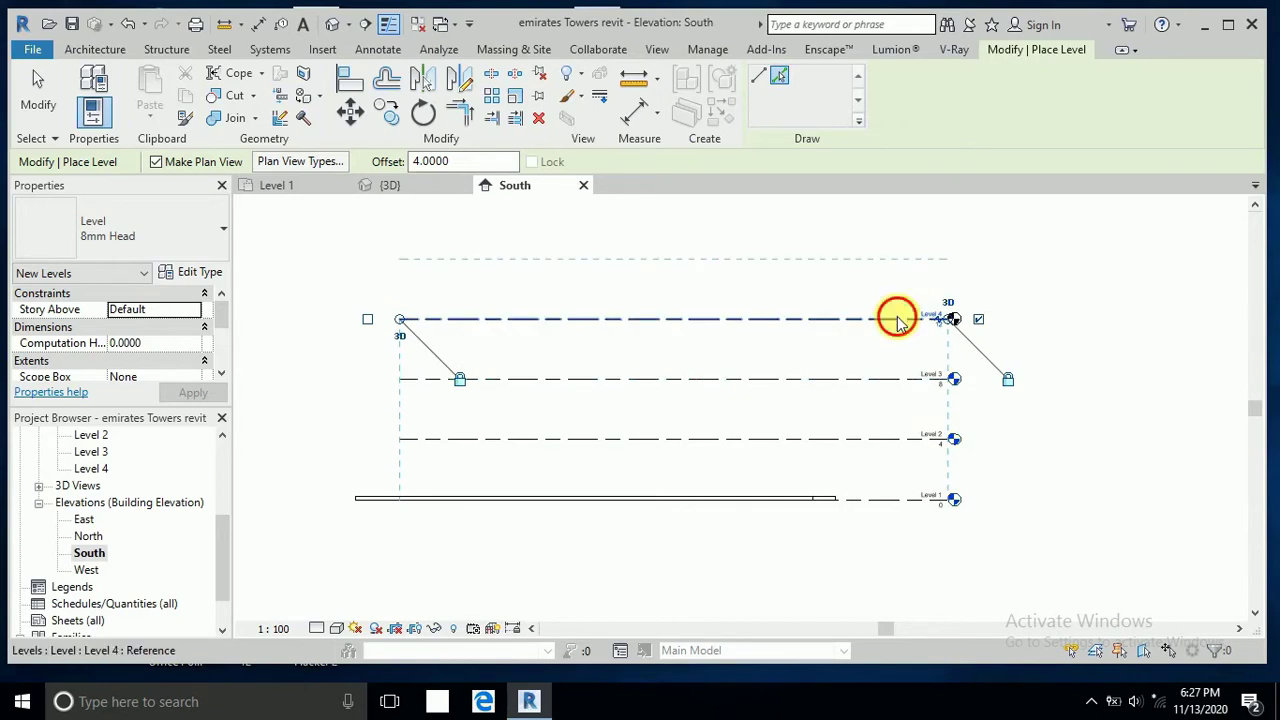
pyautogui.click(897, 315)
pyautogui.scroll(-3, 886, 471)
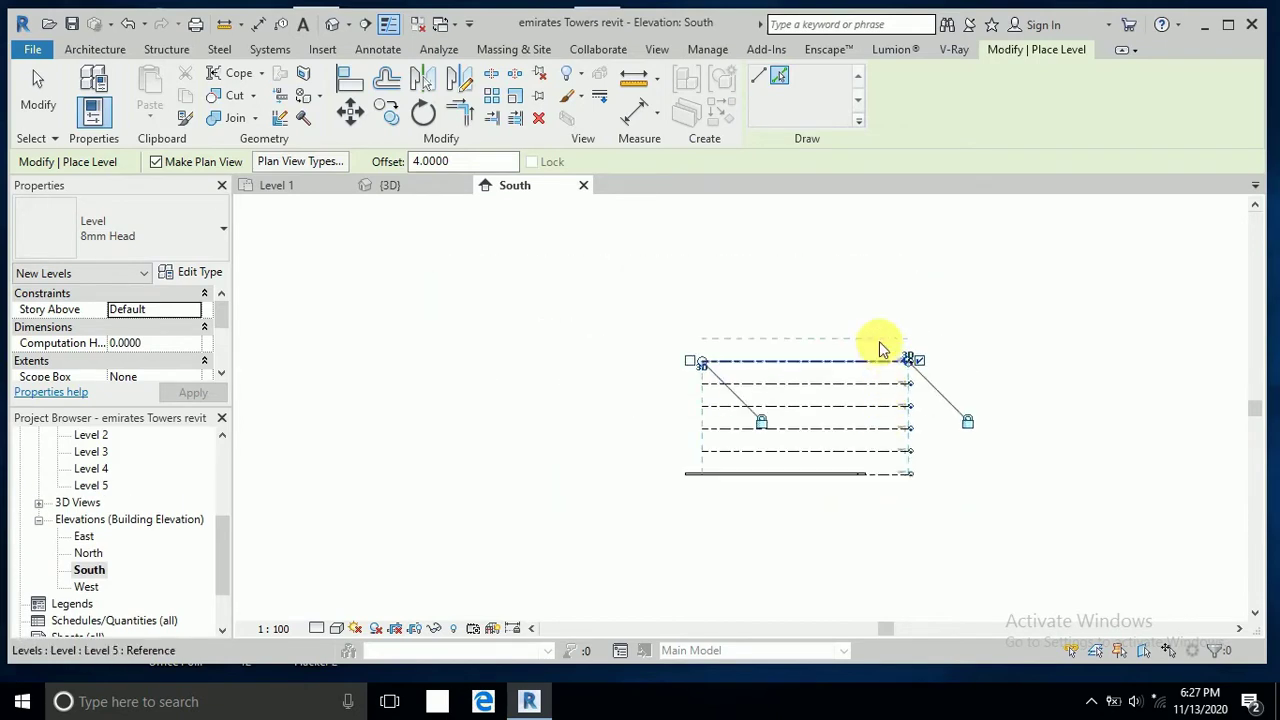
pyautogui.click(880, 356)
pyautogui.click(879, 337)
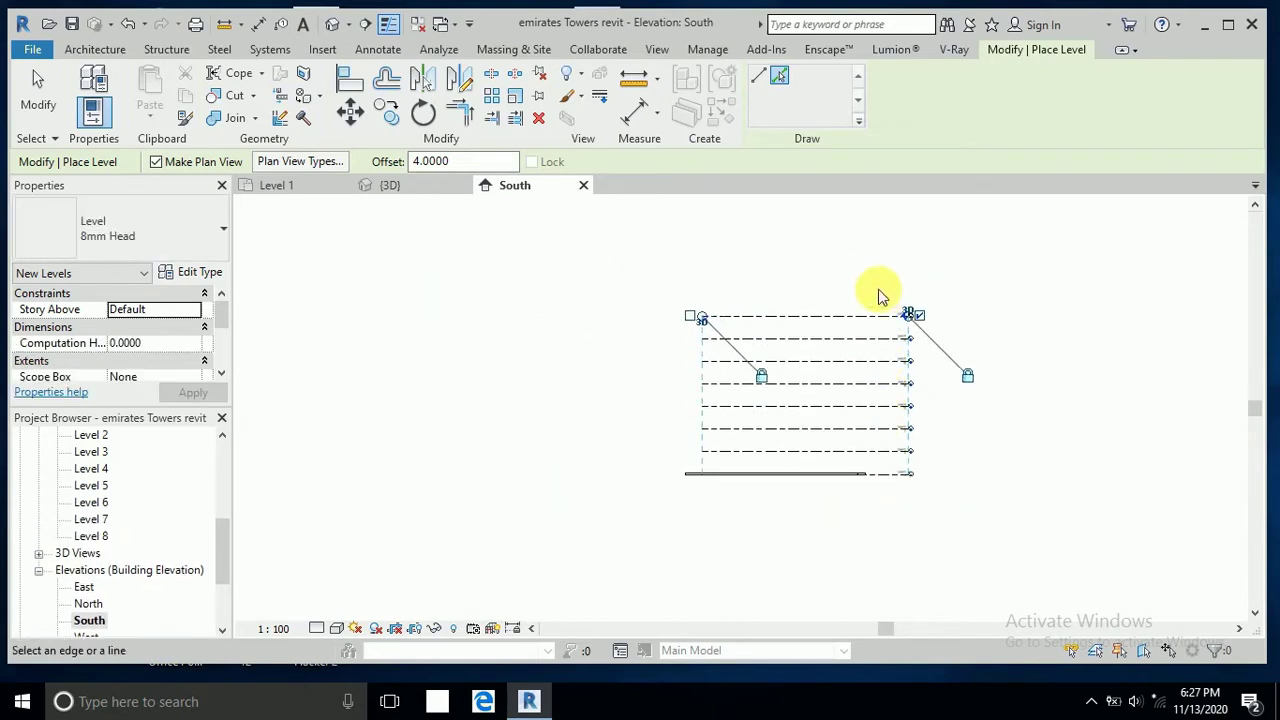
pyautogui.click(876, 315)
pyautogui.click(877, 292)
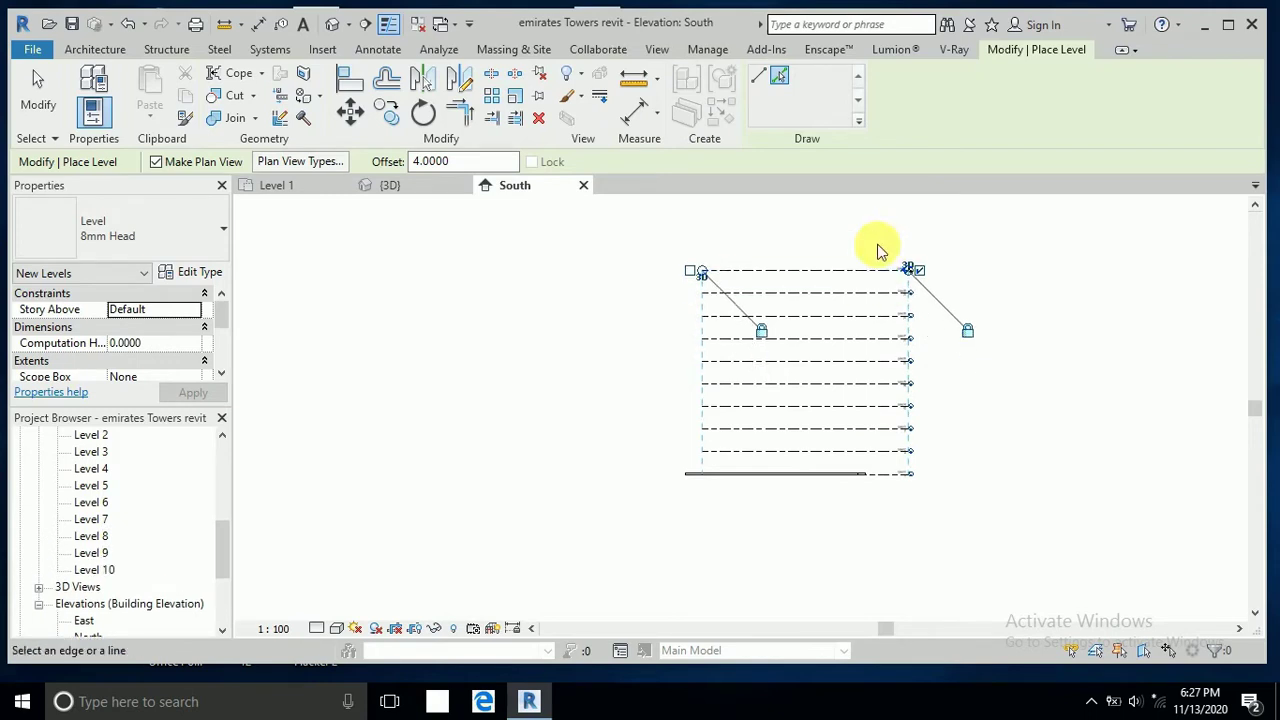
pyautogui.click(875, 269)
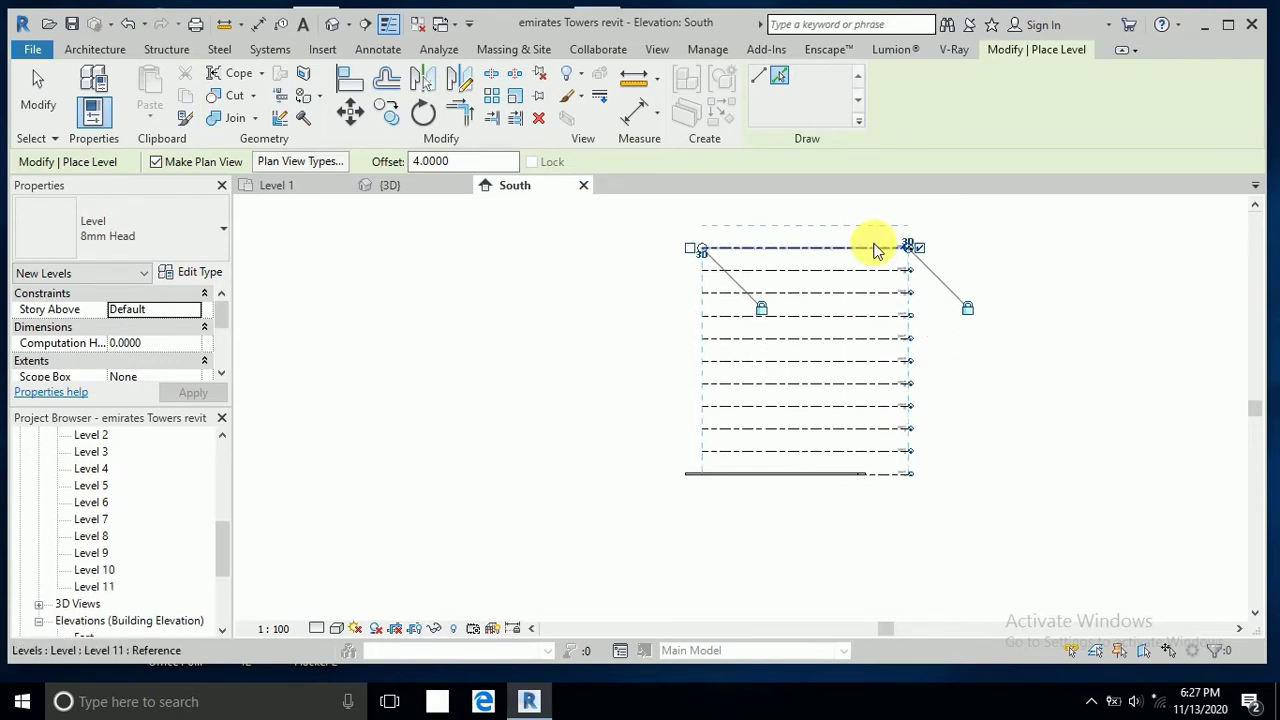
pyautogui.click(879, 248)
pyautogui.scroll(-1, 853, 488)
pyautogui.scroll(-2, 853, 488)
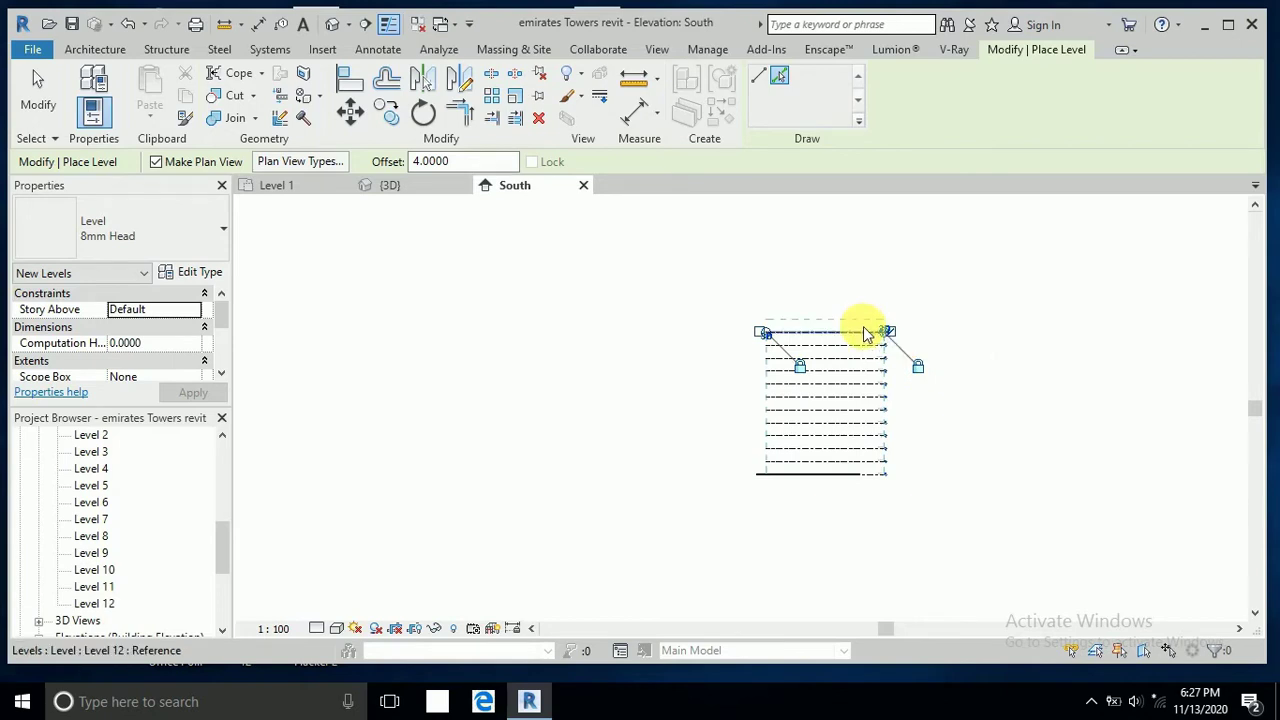
pyautogui.click(862, 330)
pyautogui.click(857, 318)
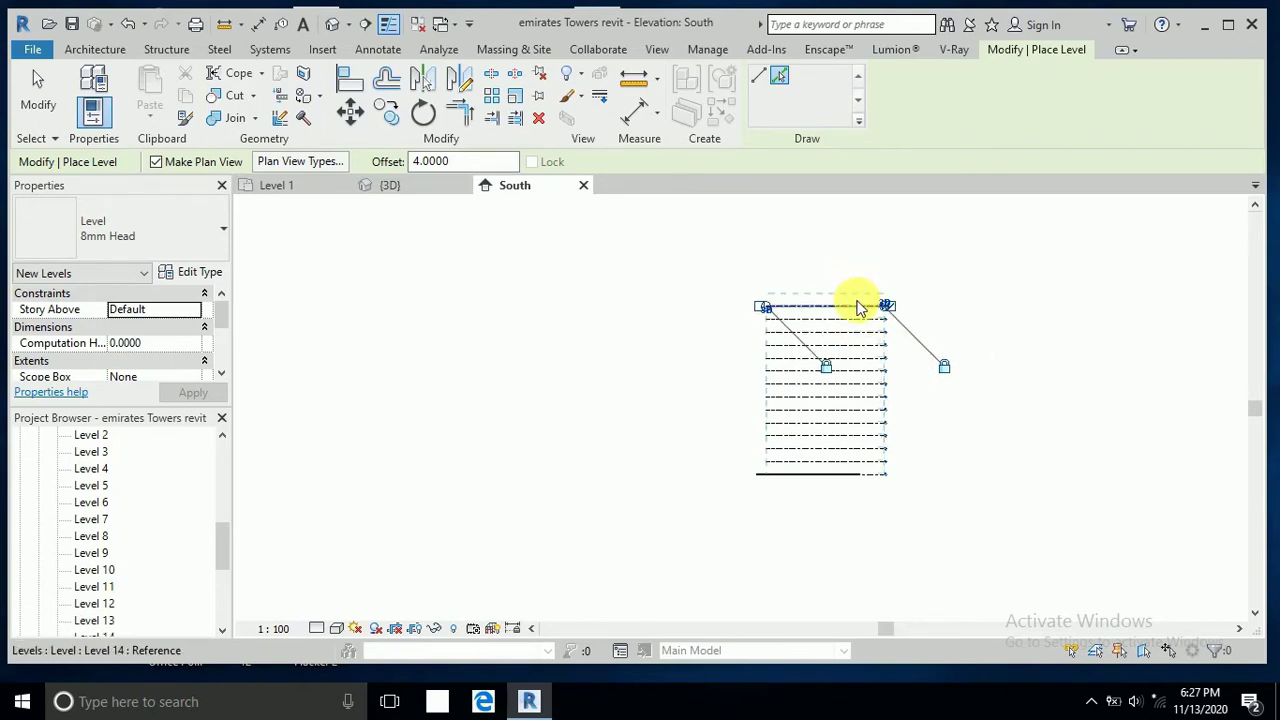
pyautogui.click(857, 304)
pyautogui.click(862, 286)
pyautogui.scroll(4, 885, 292)
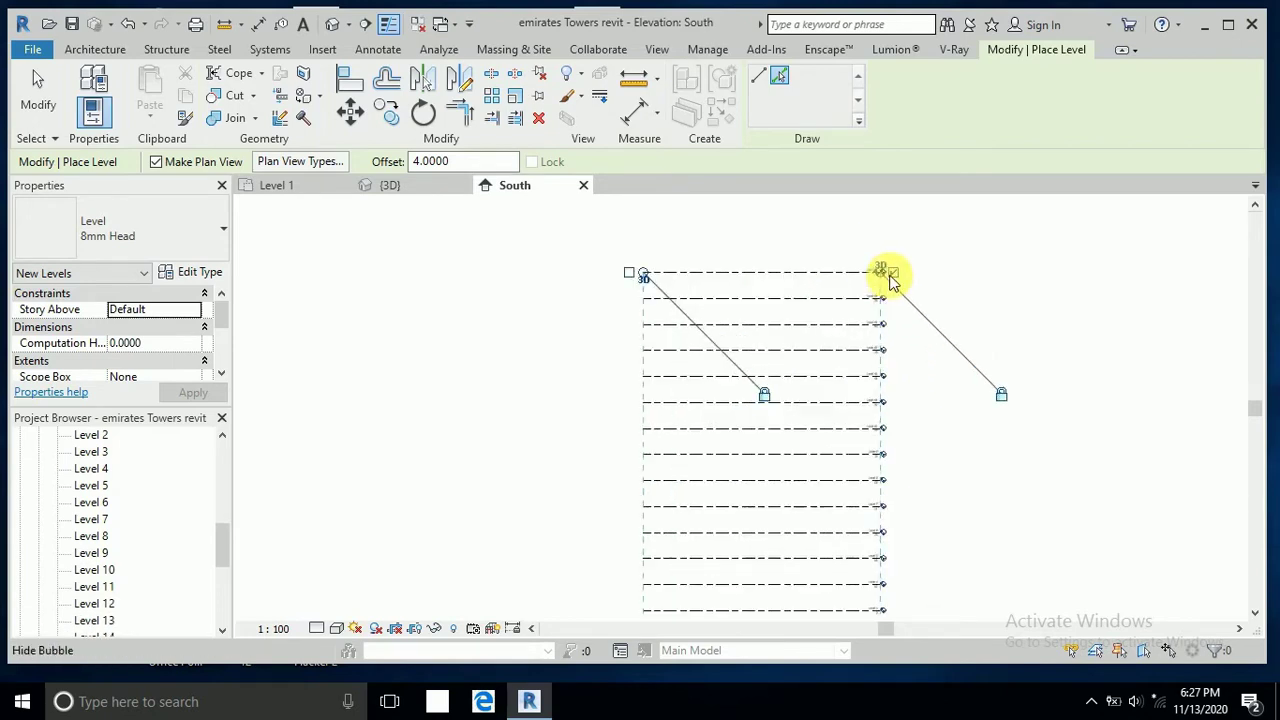
pyautogui.scroll(-5, 840, 370)
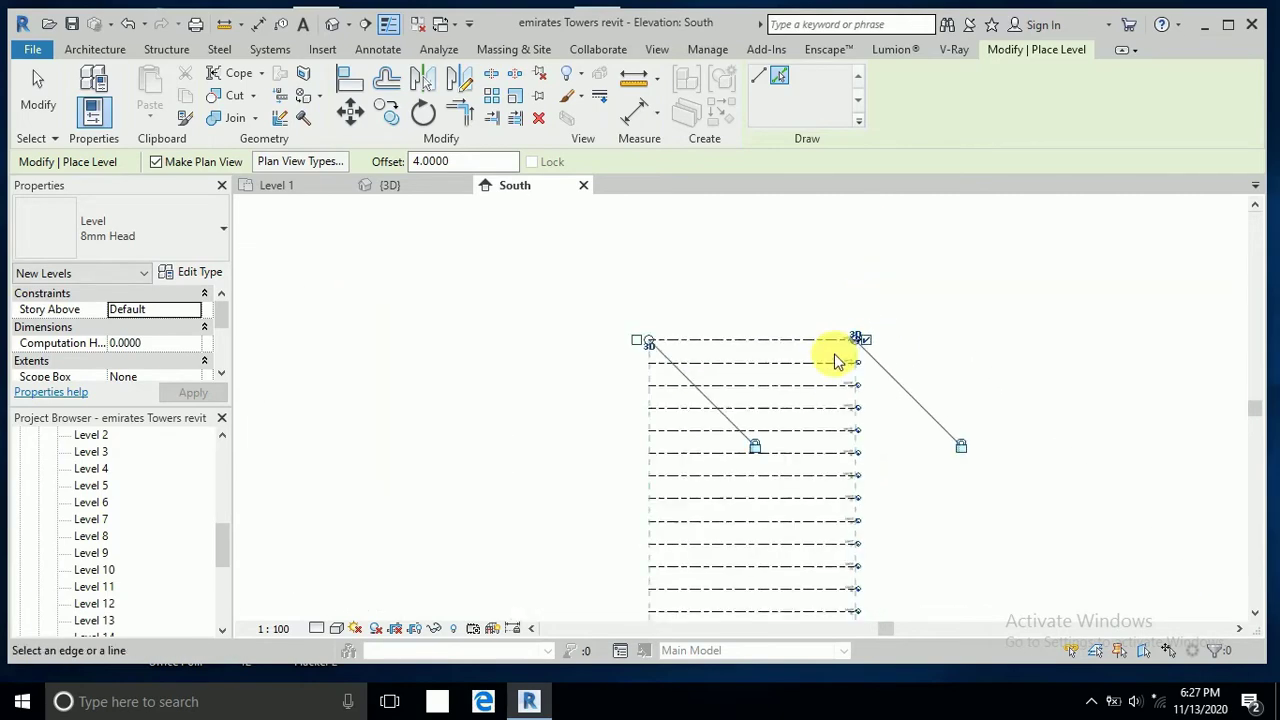
pyautogui.click(822, 339)
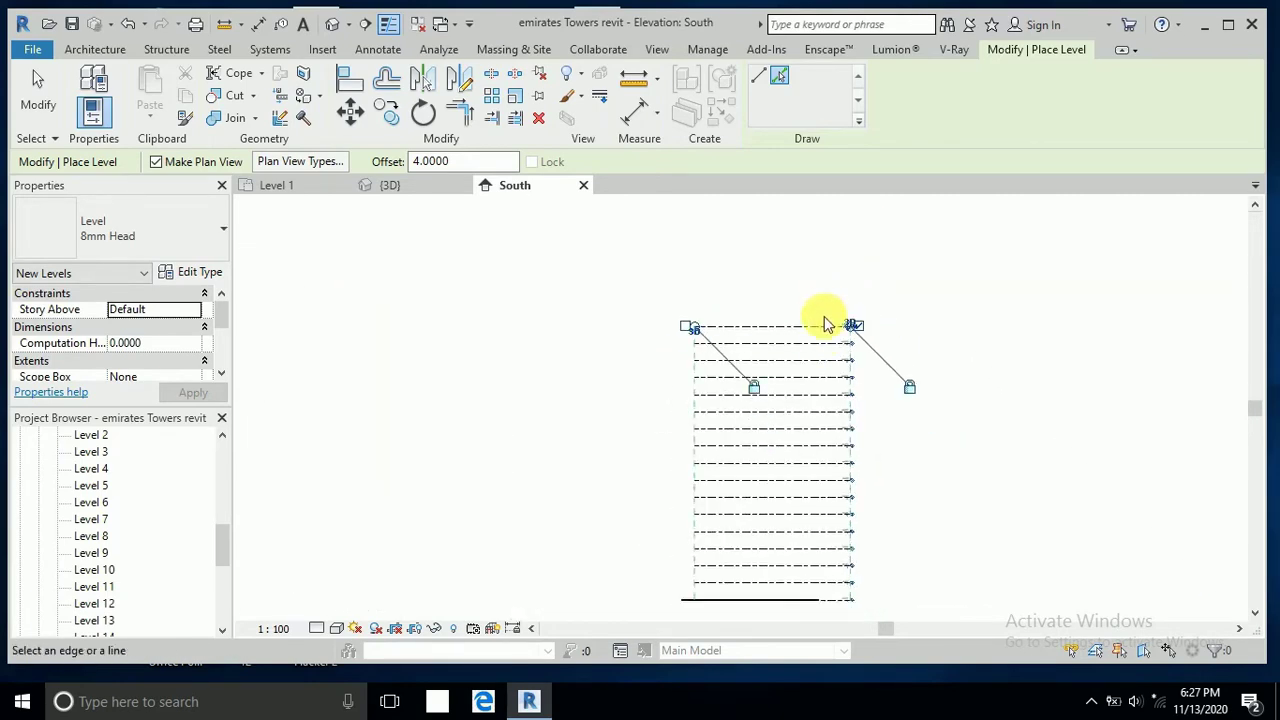
pyautogui.click(823, 318)
pyautogui.click(820, 300)
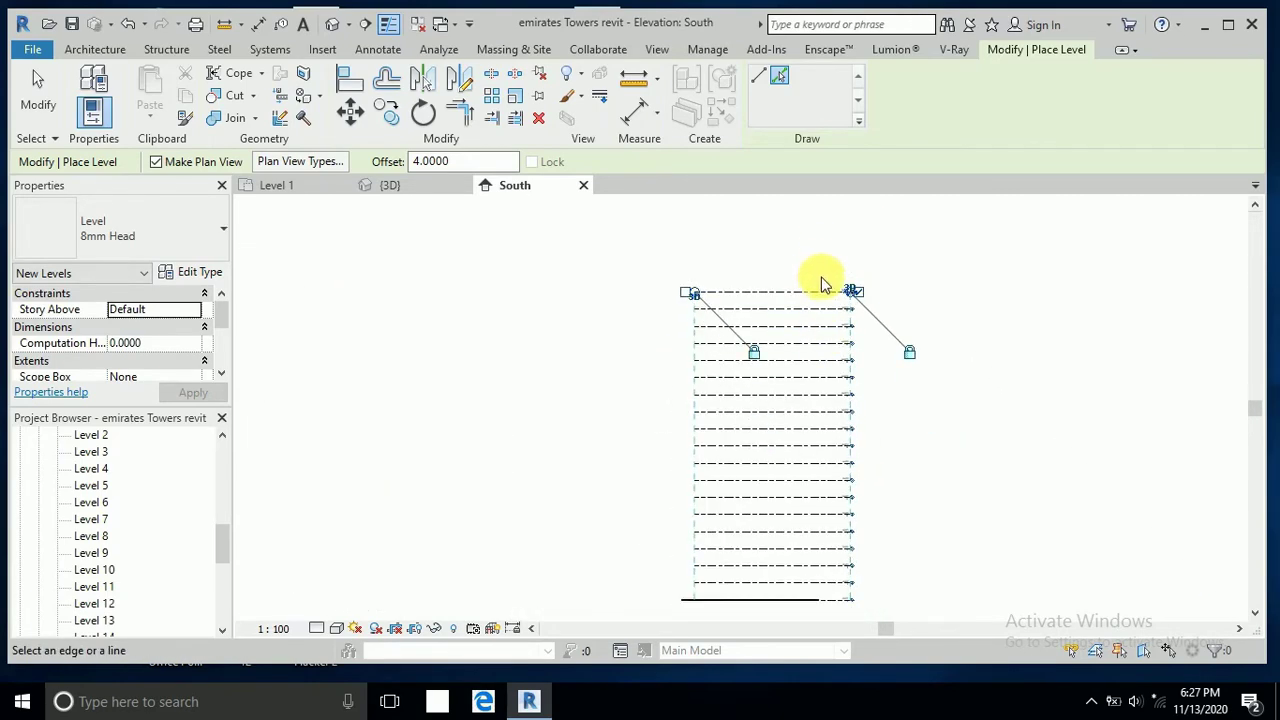
pyautogui.click(821, 291)
pyautogui.click(820, 272)
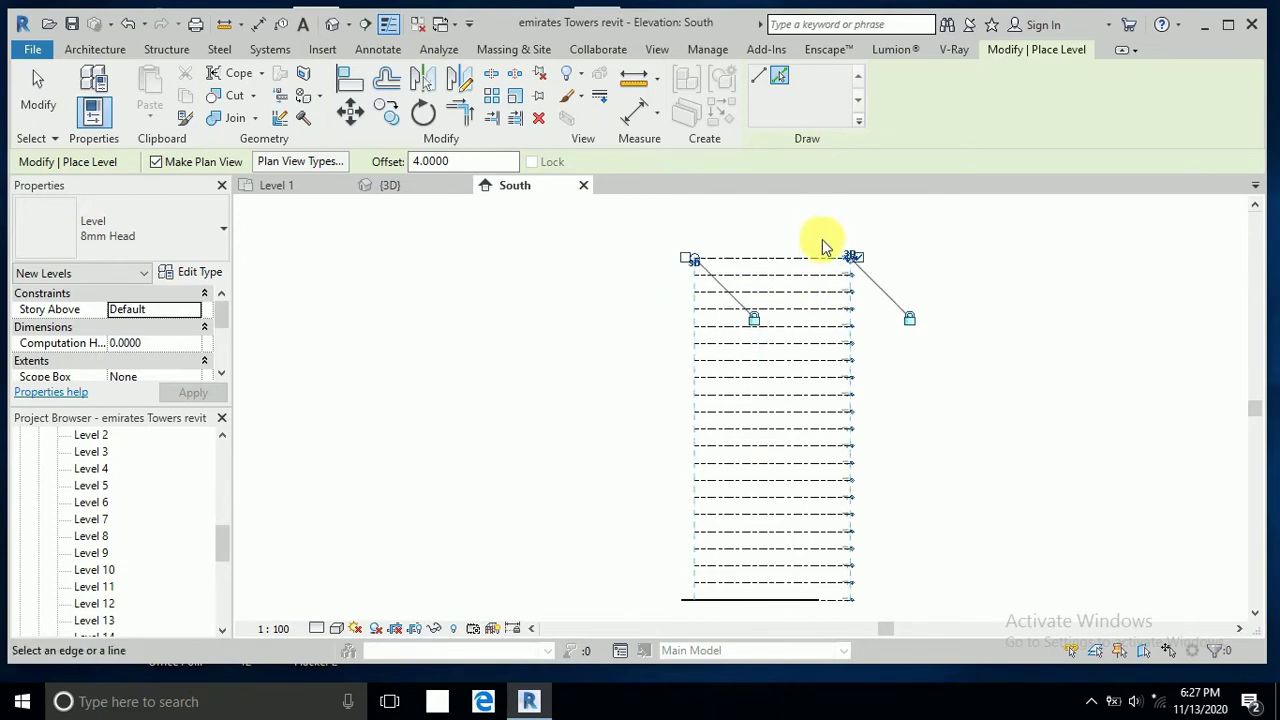
pyautogui.click(821, 256)
pyautogui.click(822, 240)
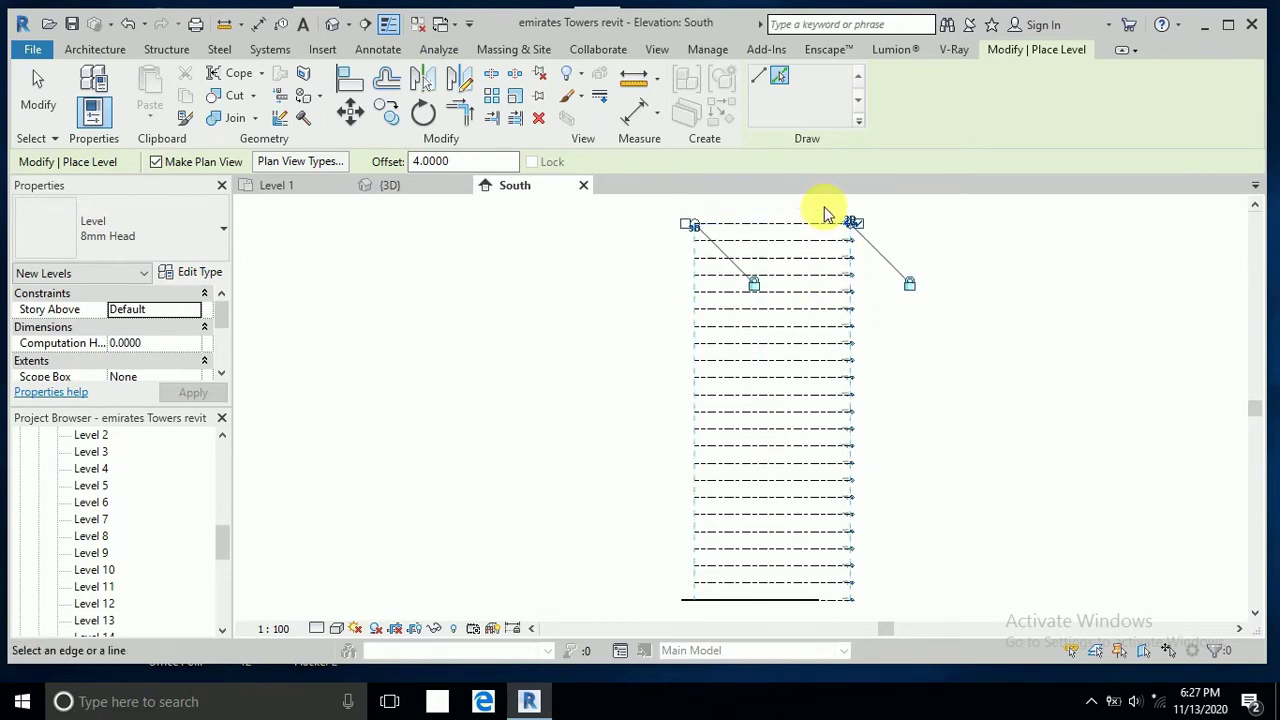
pyautogui.scroll(-3, 886, 417)
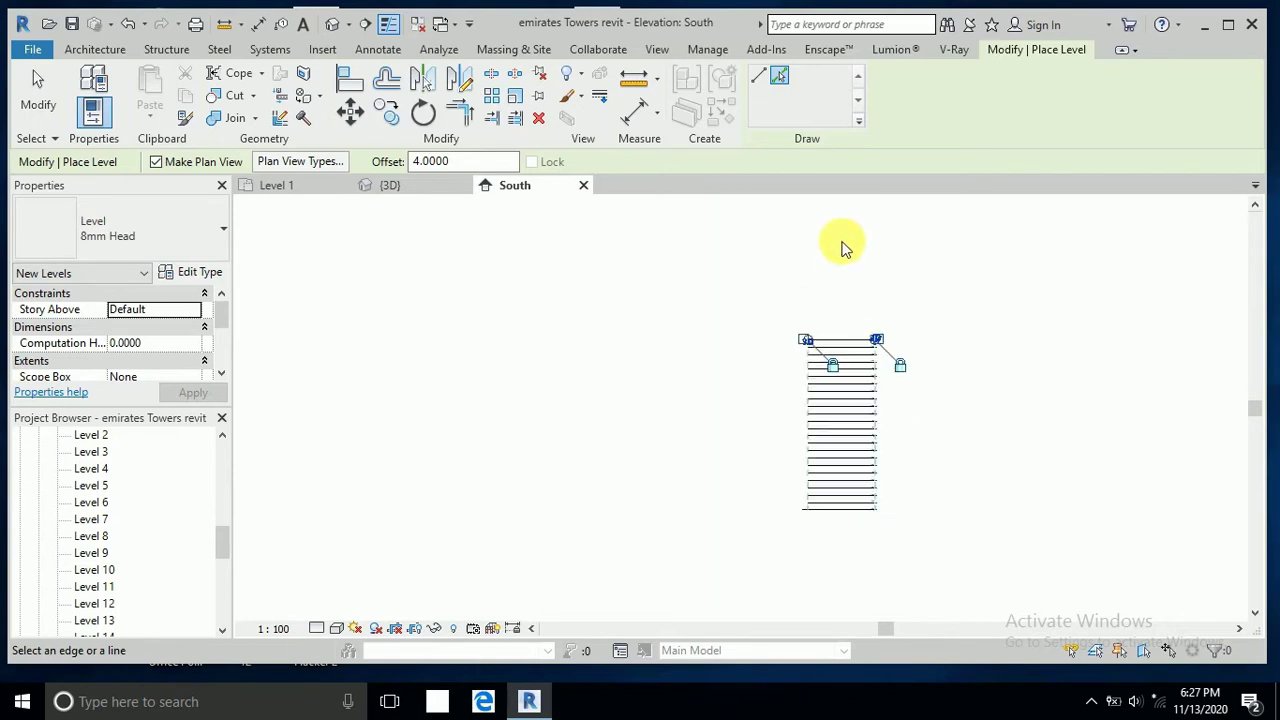
pyautogui.scroll(3, 843, 246)
pyautogui.click(872, 427)
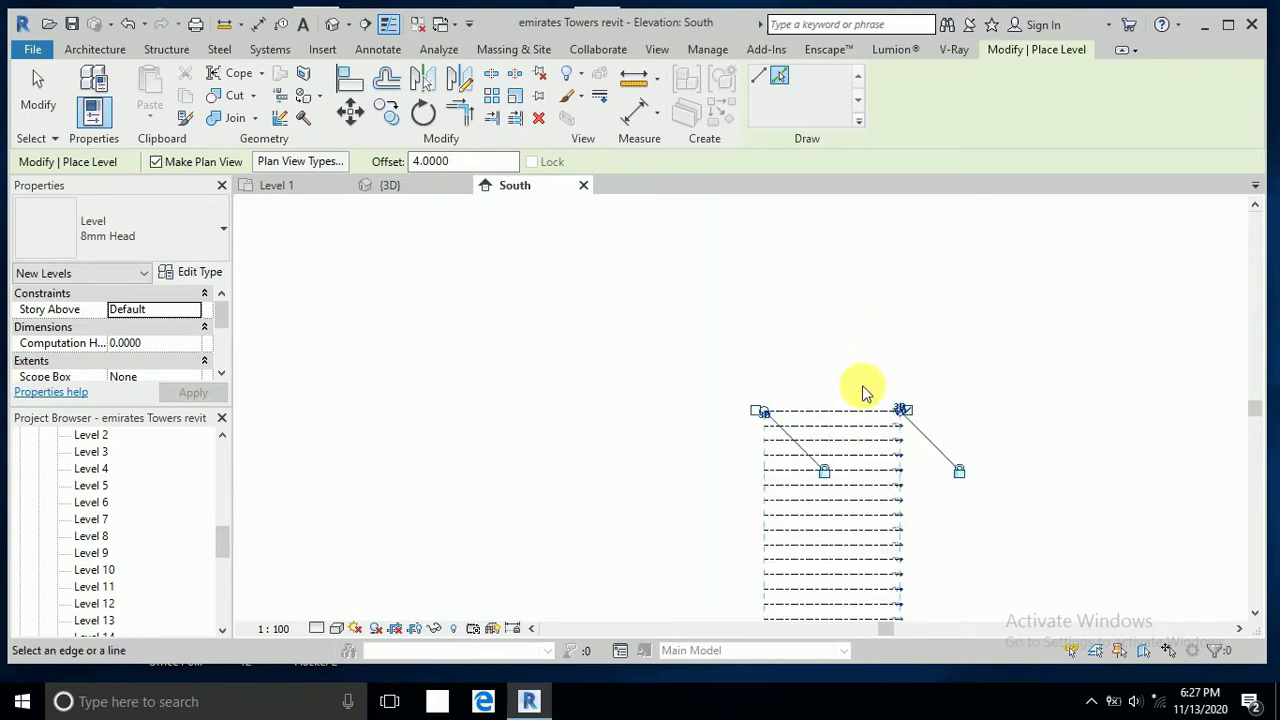
pyautogui.click(866, 410)
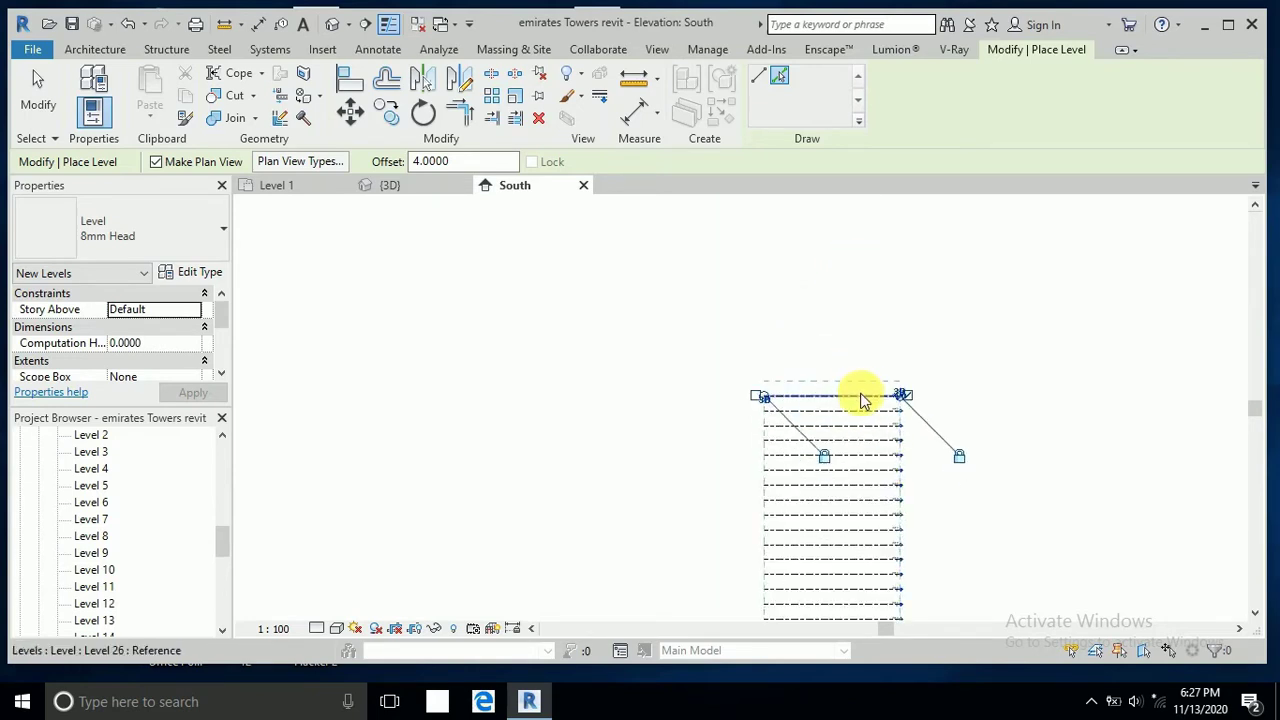
pyautogui.click(862, 394)
pyautogui.click(865, 381)
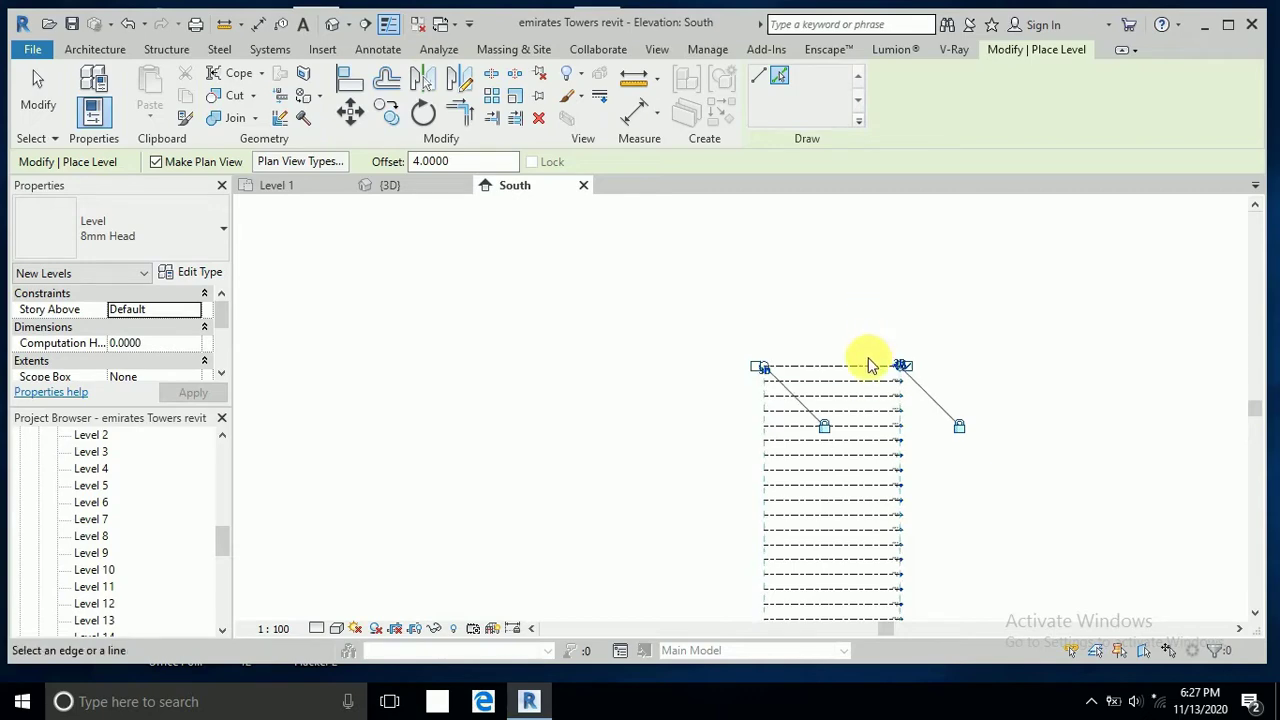
pyautogui.scroll(5, 894, 342)
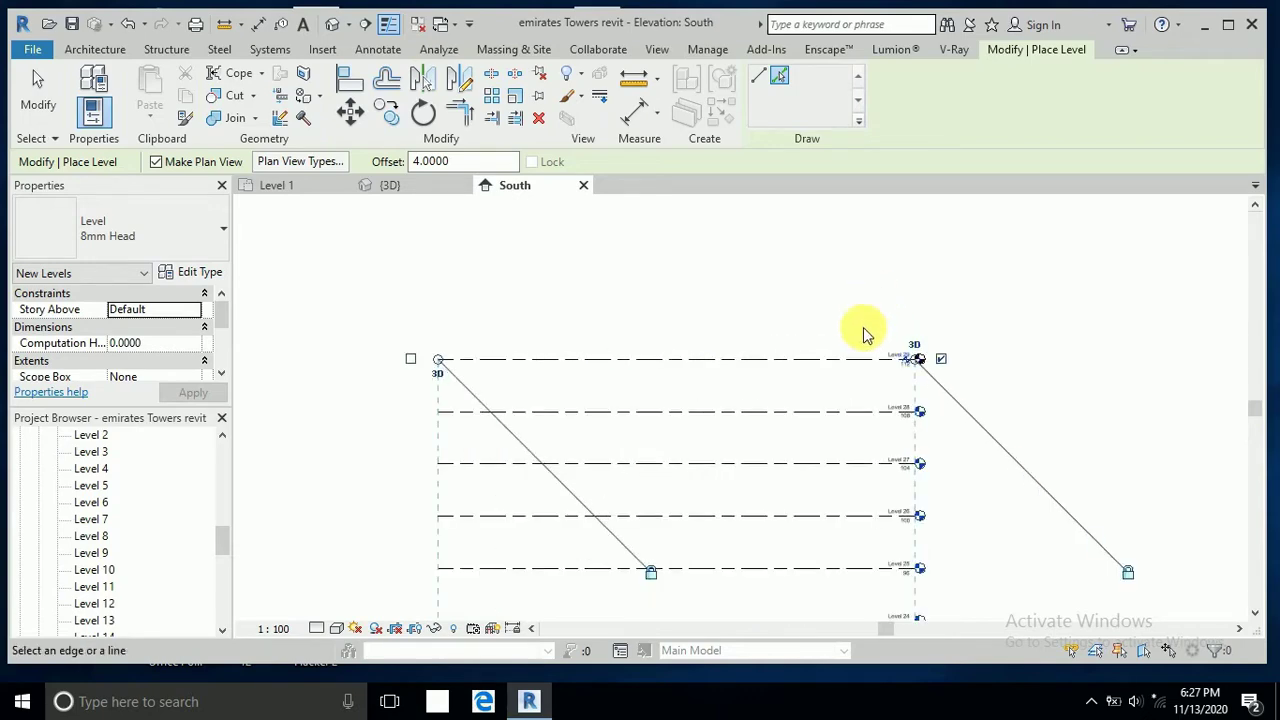
pyautogui.scroll(-6, 829, 289)
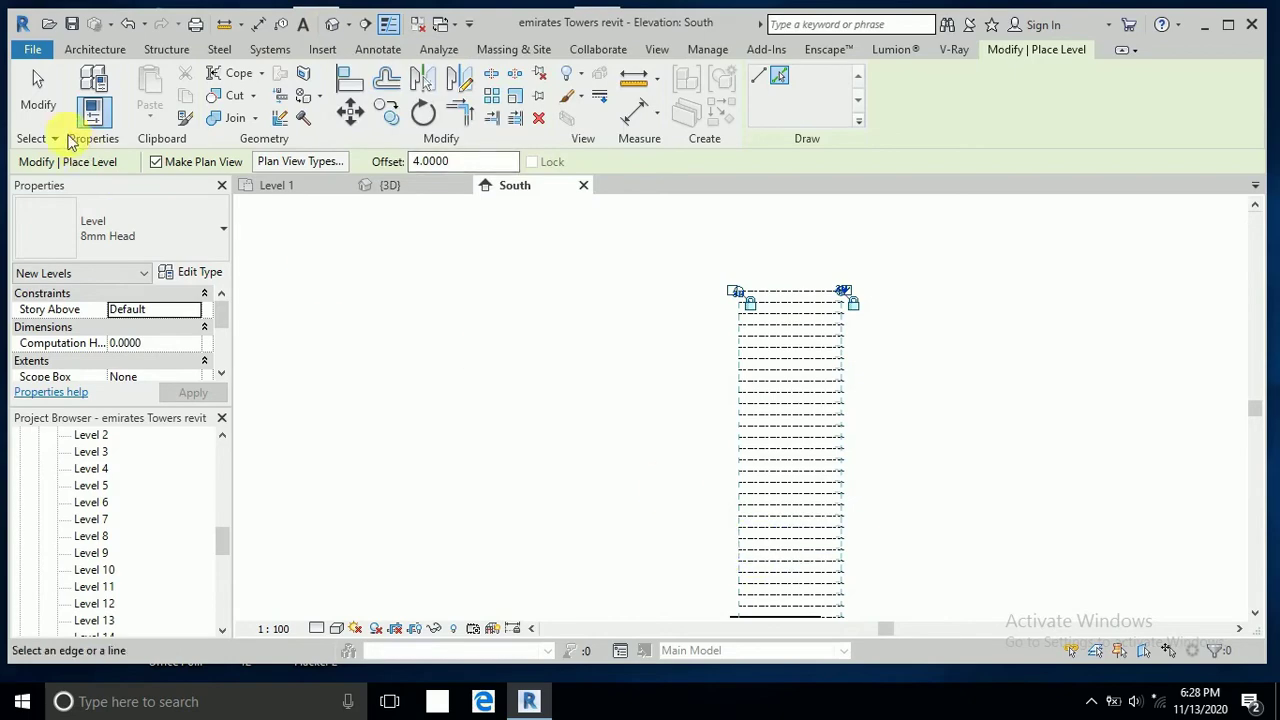
pyautogui.click(40, 100)
# Step: Stretch the top of the V-shaped generic model from Level 1 up to the topmost level
pyautogui.scroll(5, 646, 423)
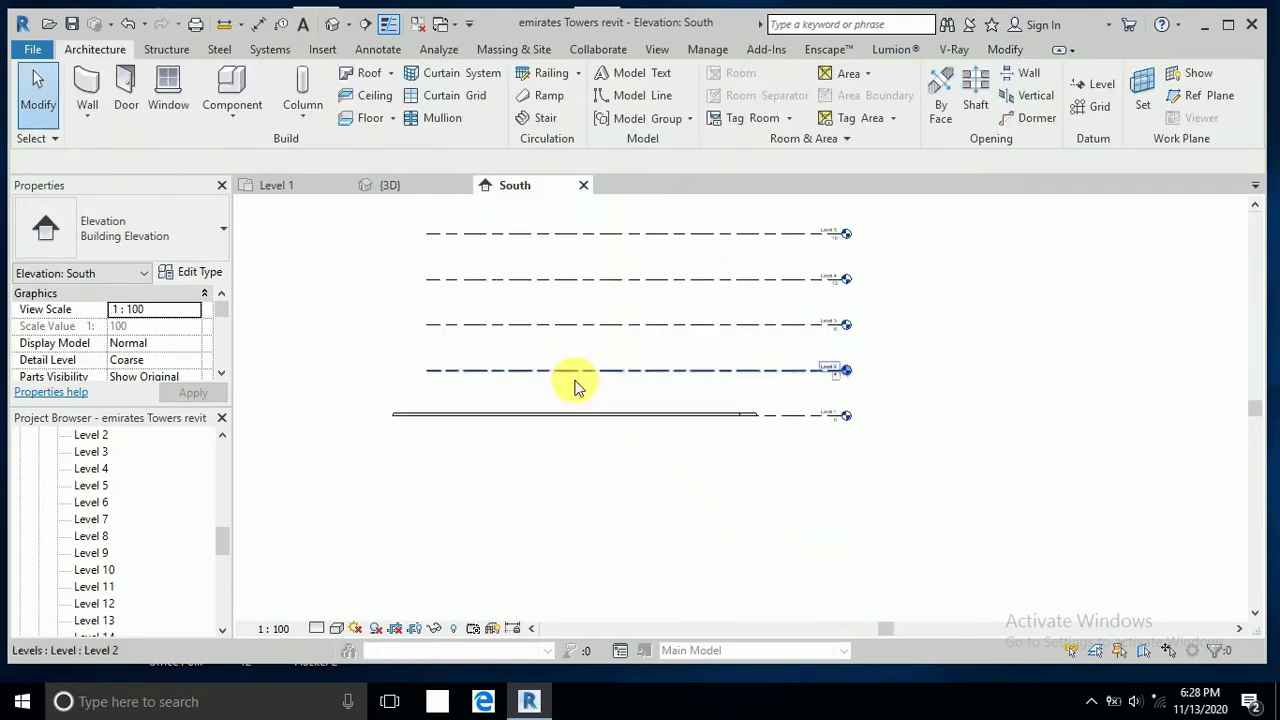
pyautogui.click(558, 413)
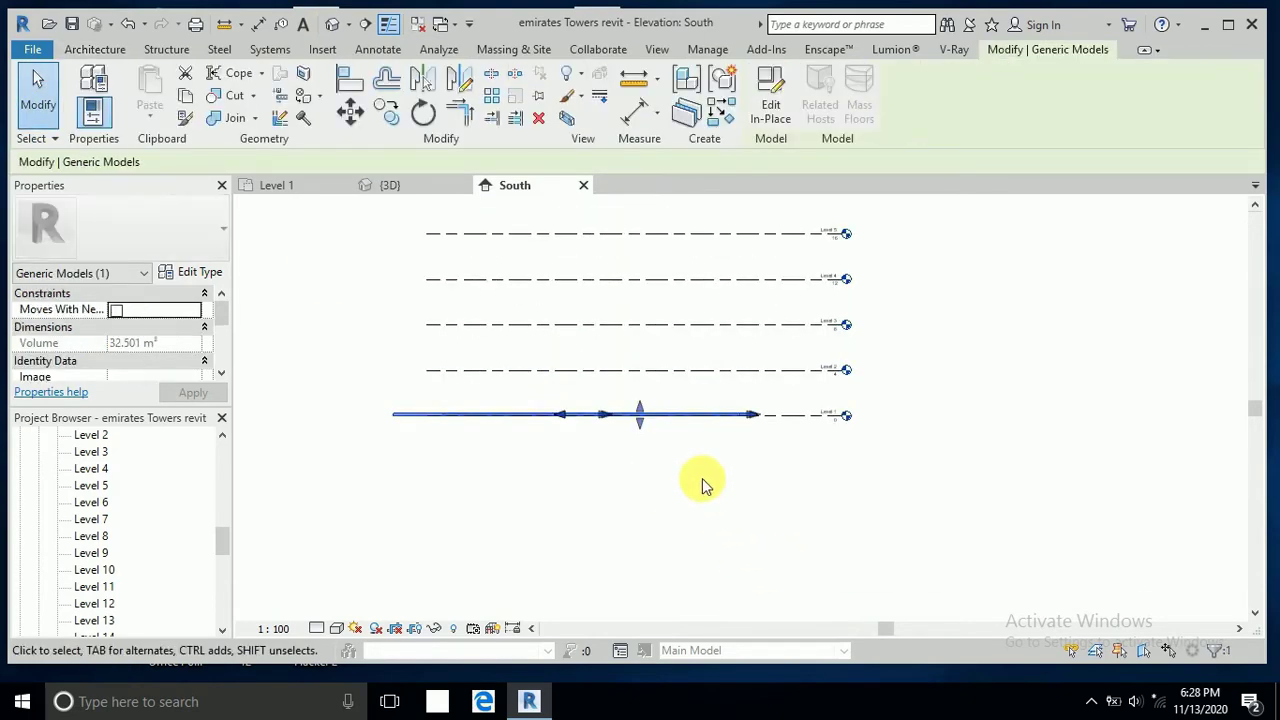
pyautogui.scroll(-6, 750, 510)
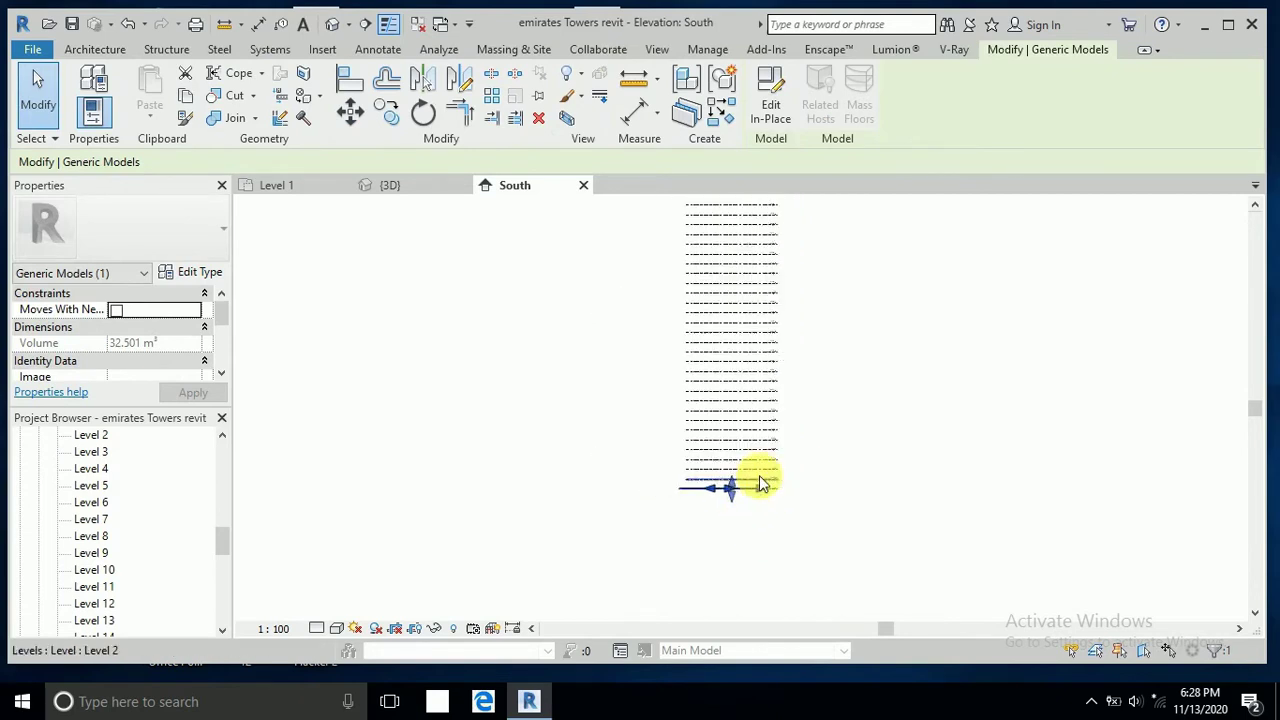
pyautogui.scroll(-1, 760, 484)
pyautogui.moveTo(735, 484); pyautogui.dragTo(737, 241)
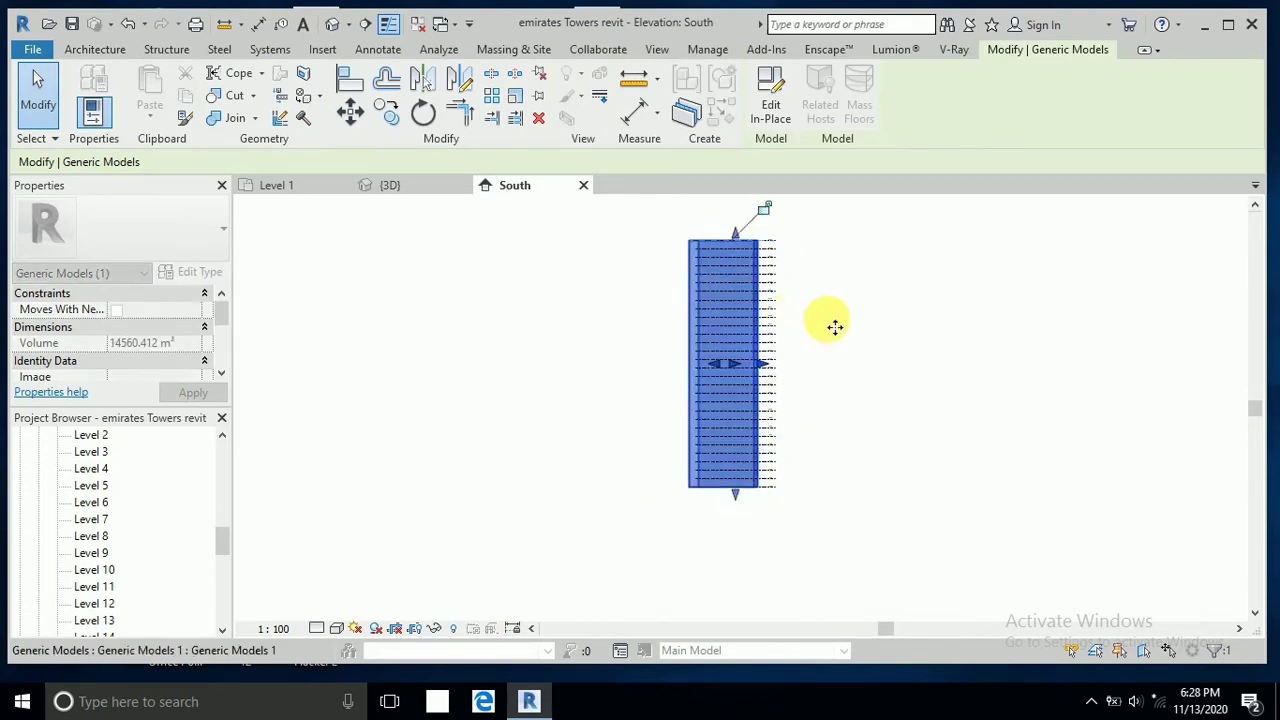
pyautogui.click(835, 327)
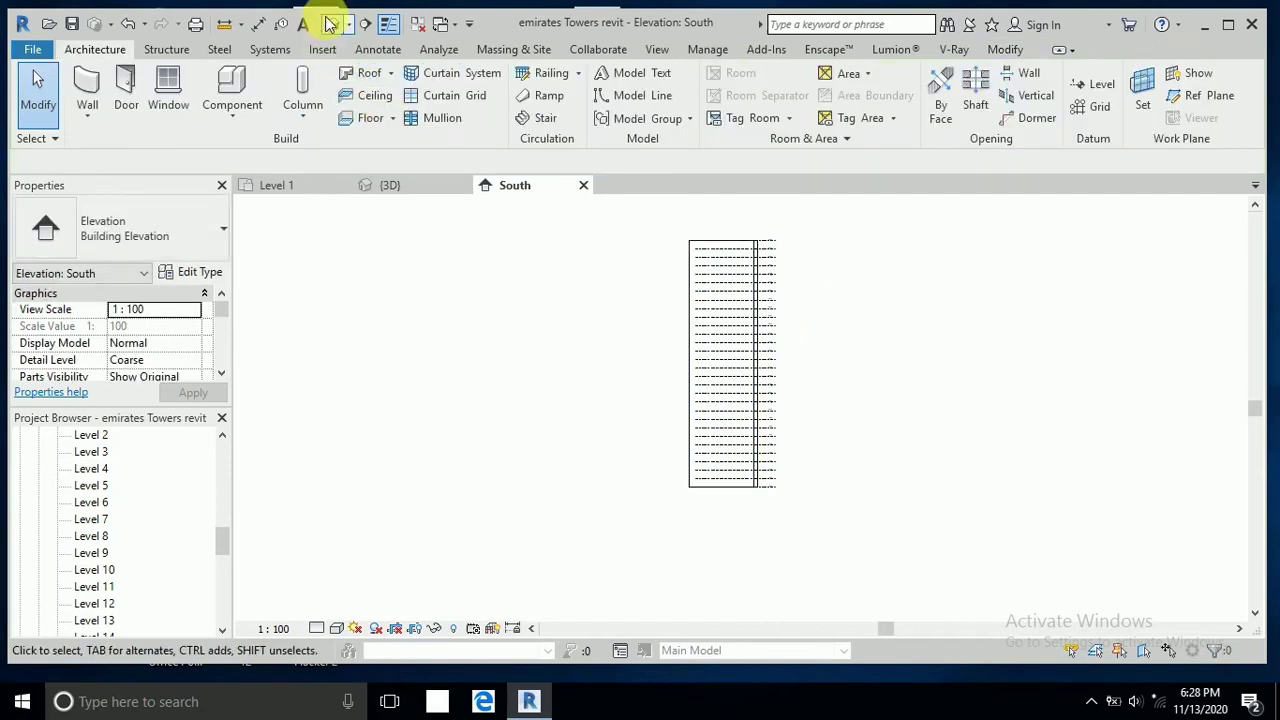
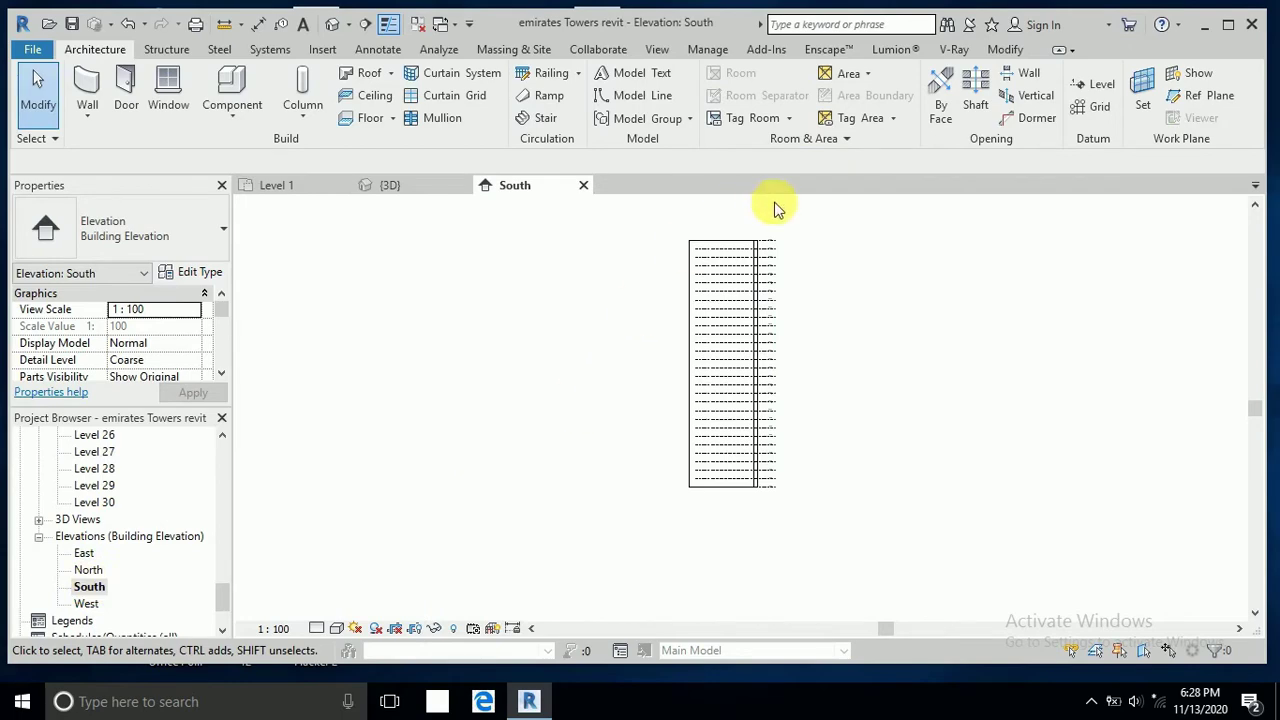
# Step: Add a level 20 above Level 30 by picking the Level 30 line with a 20 offset
pyautogui.scroll(5, 758, 270)
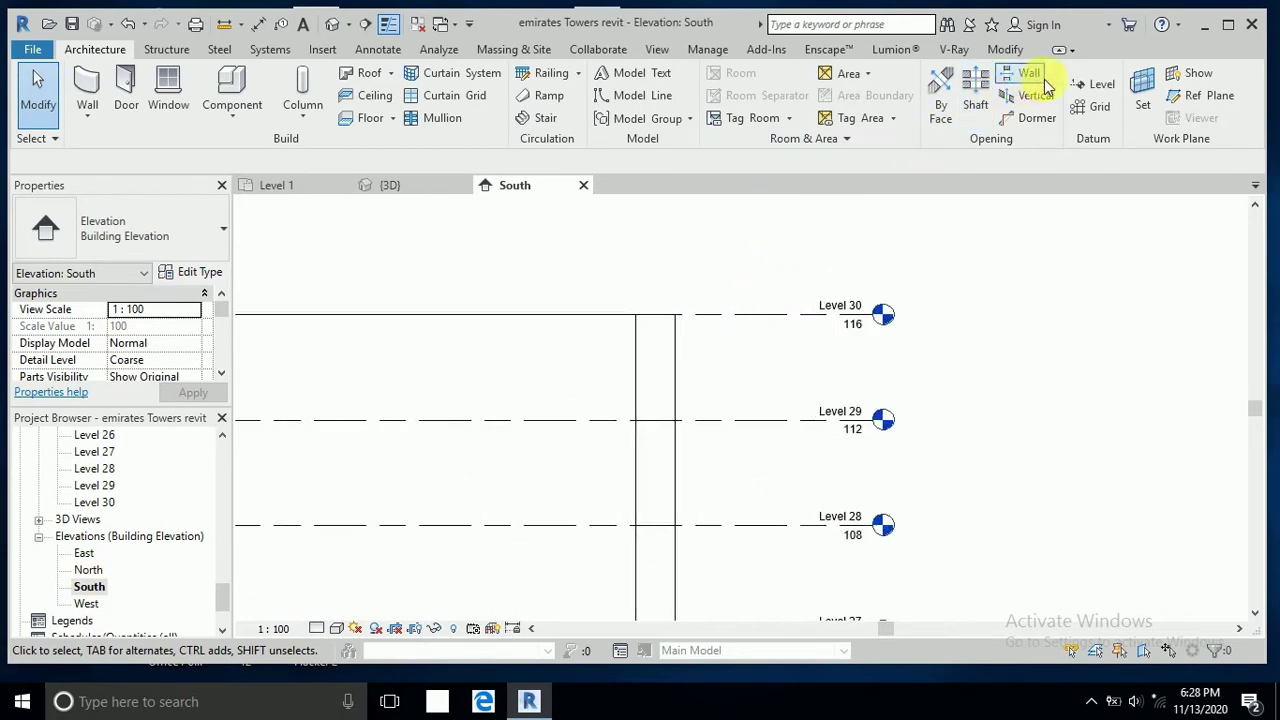
pyautogui.click(1097, 88)
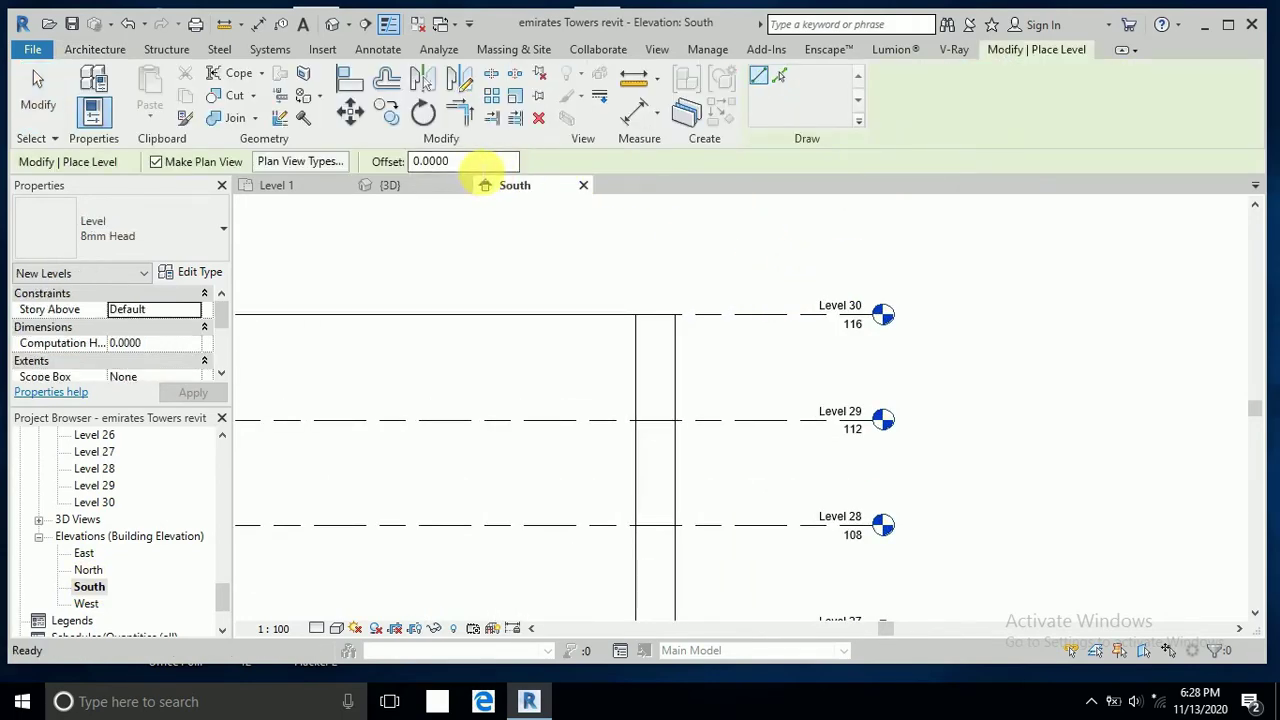
pyautogui.click(484, 168)
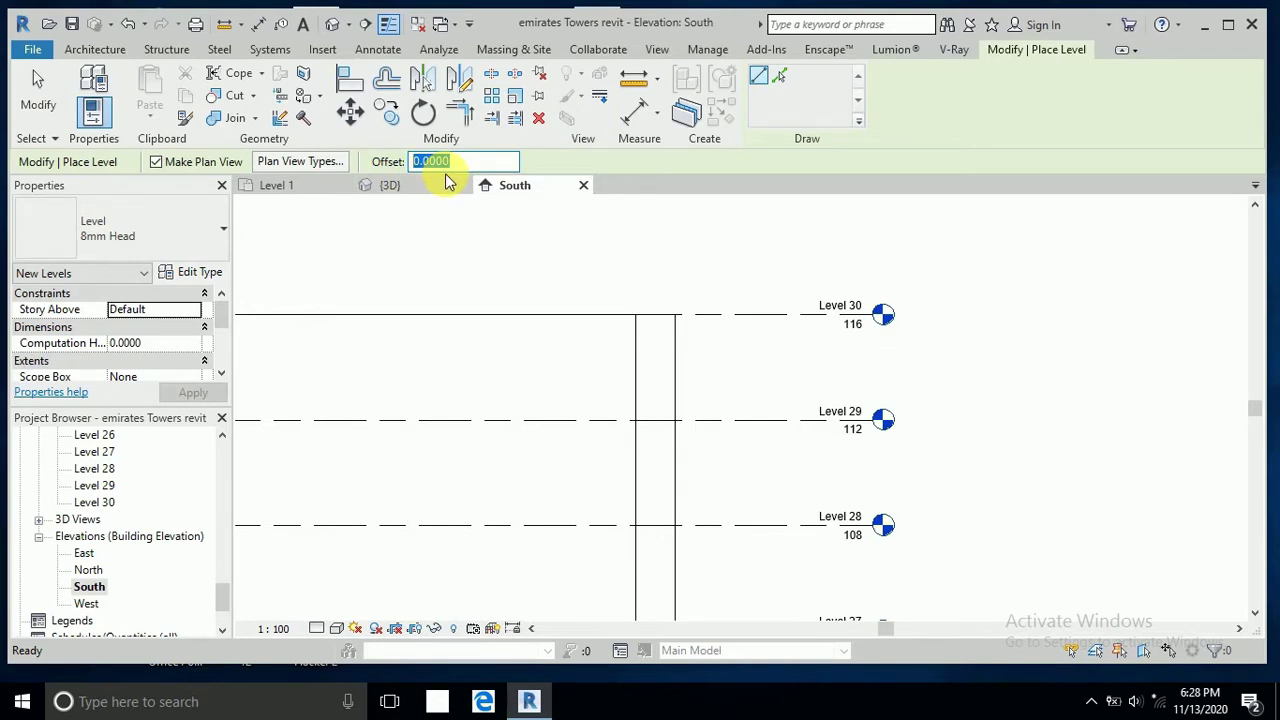
pyautogui.write('20')
pyautogui.press('Return')
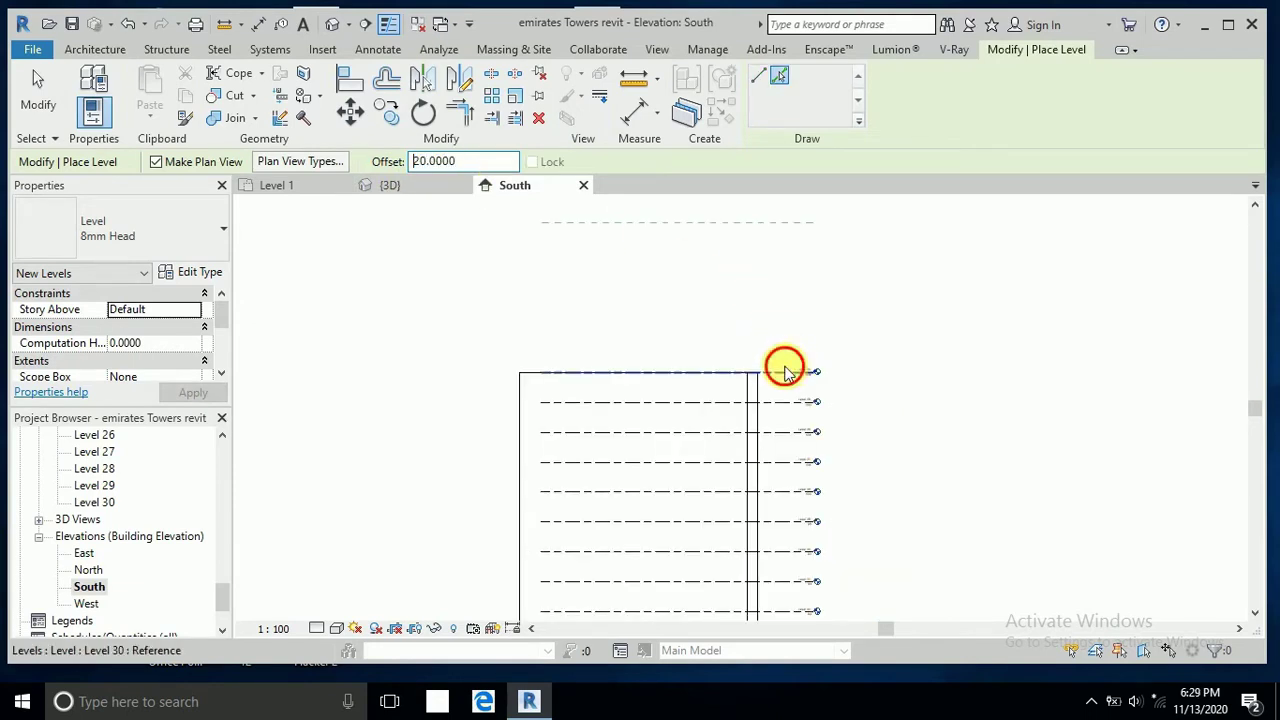
pyautogui.click(785, 371)
pyautogui.scroll(-2, 737, 358)
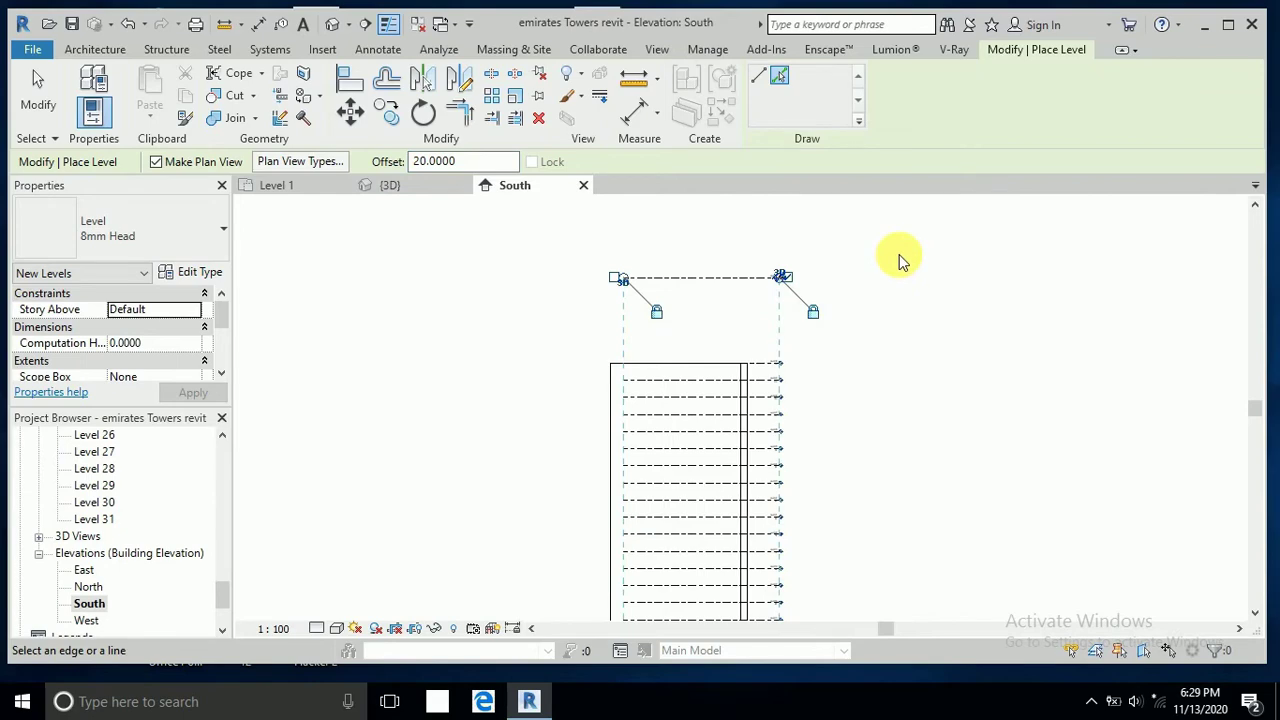
pyautogui.click(38, 95)
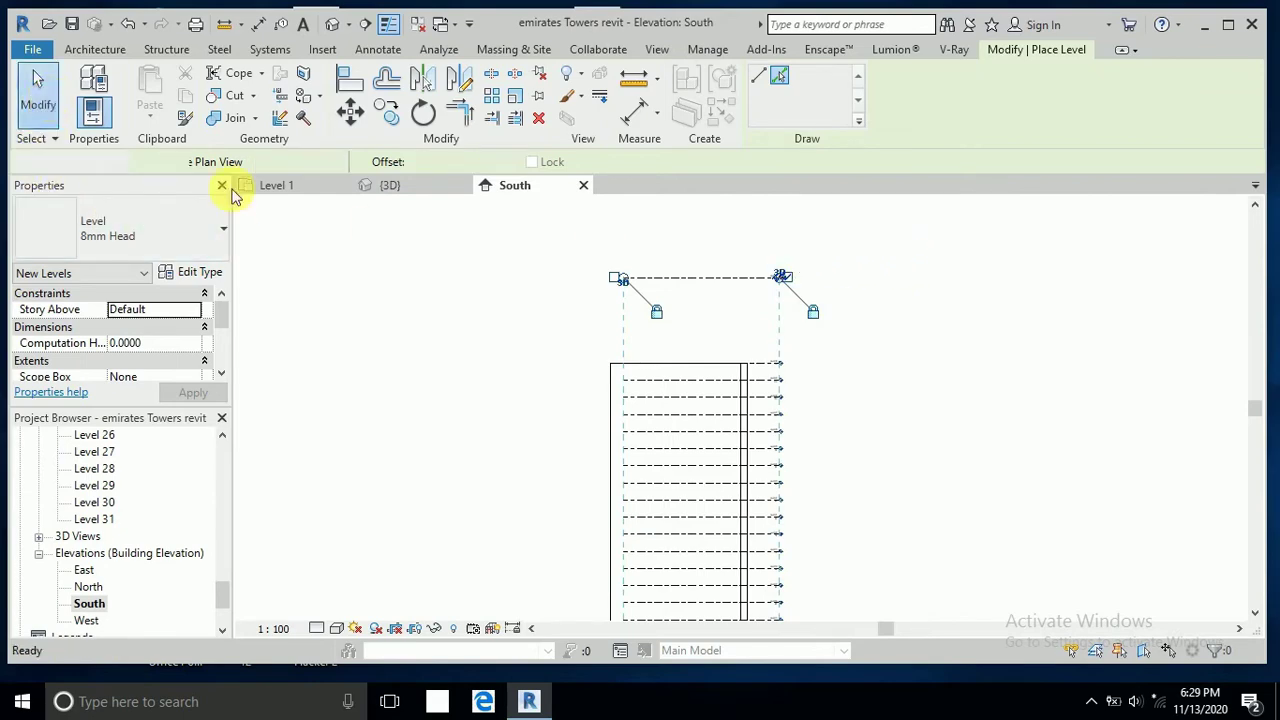
# Step: Stretch the top of the V-shaped generic model up to the new topmost level
pyautogui.click(675, 375)
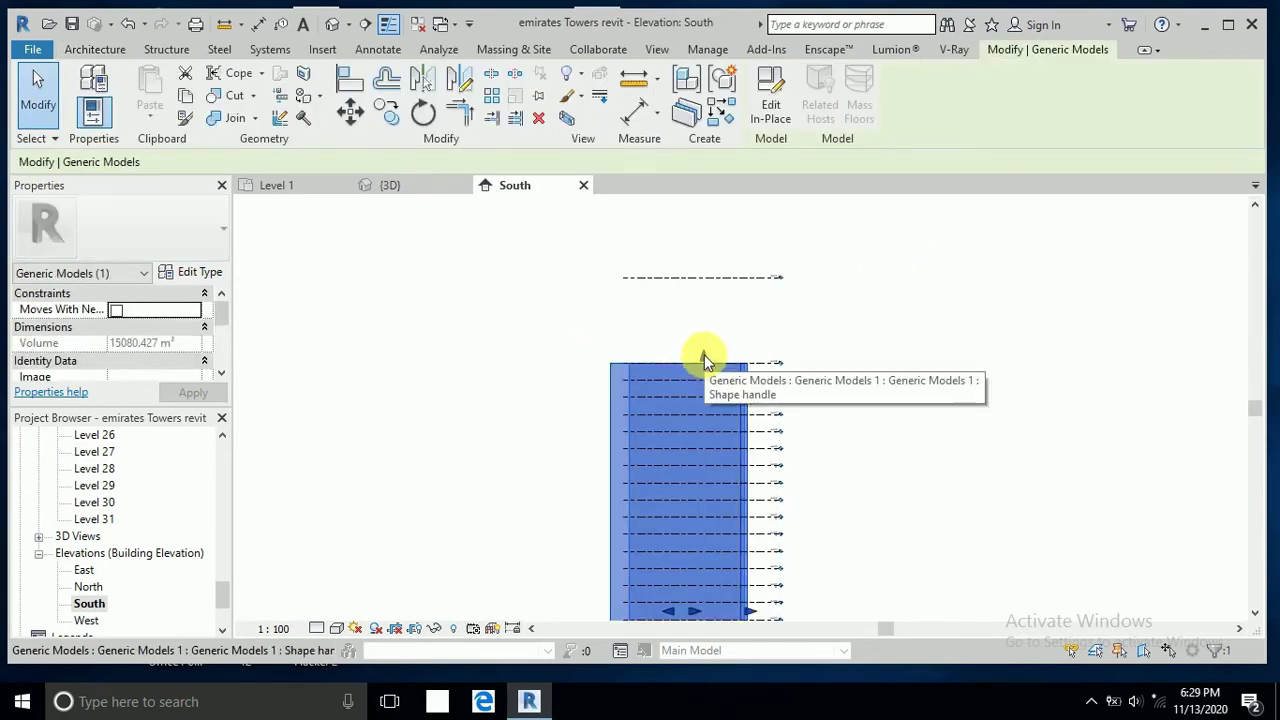
pyautogui.moveTo(704, 355); pyautogui.dragTo(705, 277)
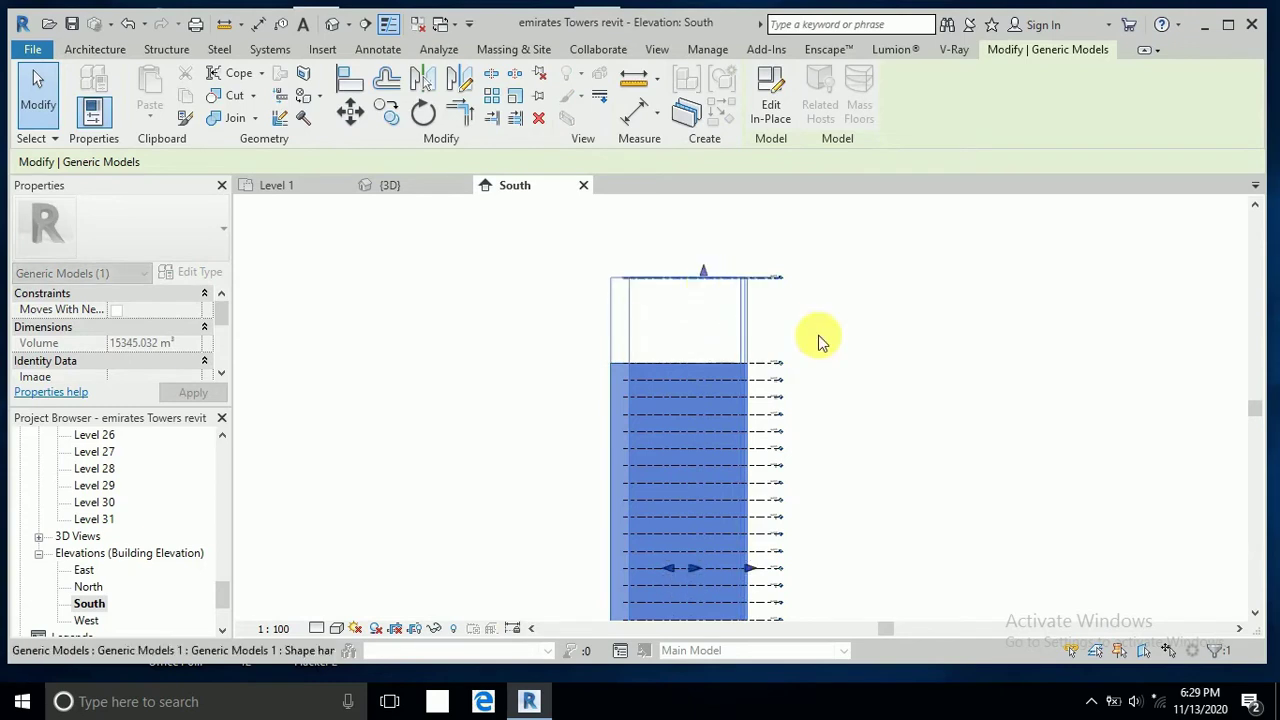
pyautogui.click(905, 372)
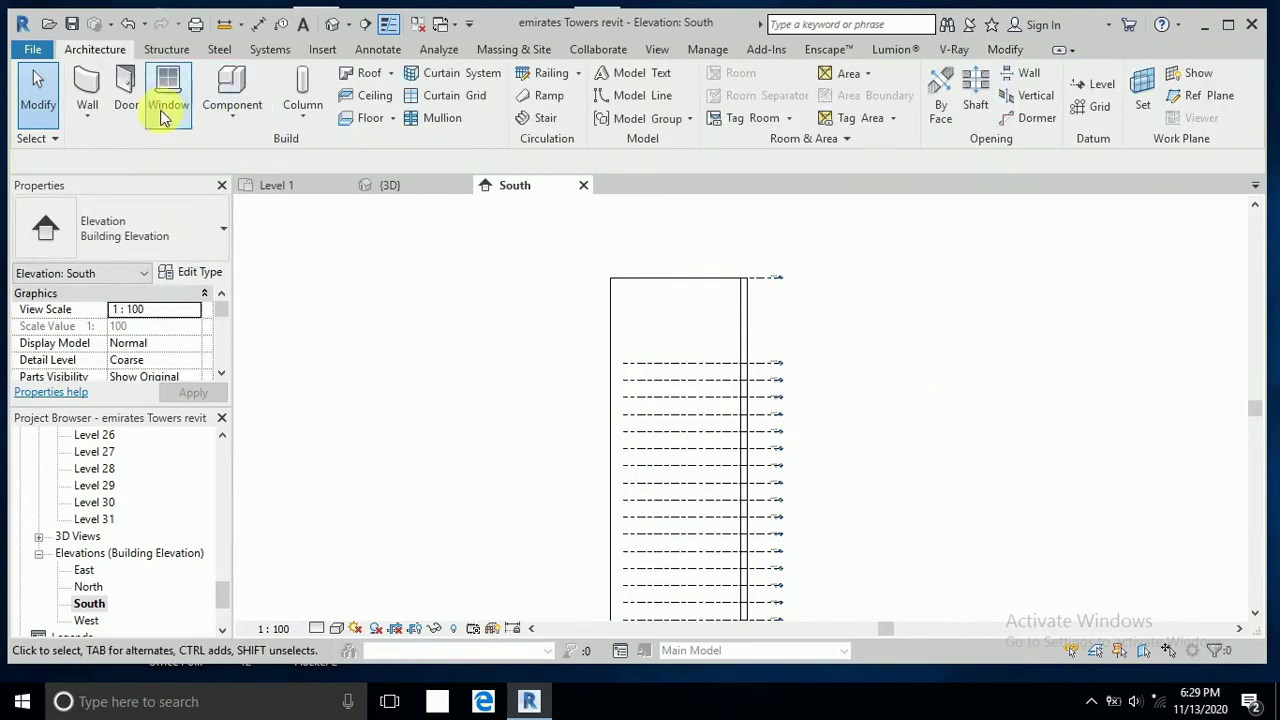
# Step: Edit the V-shaped model in place and start an extrusion on a picked plane as its work plane
pyautogui.click(614, 314)
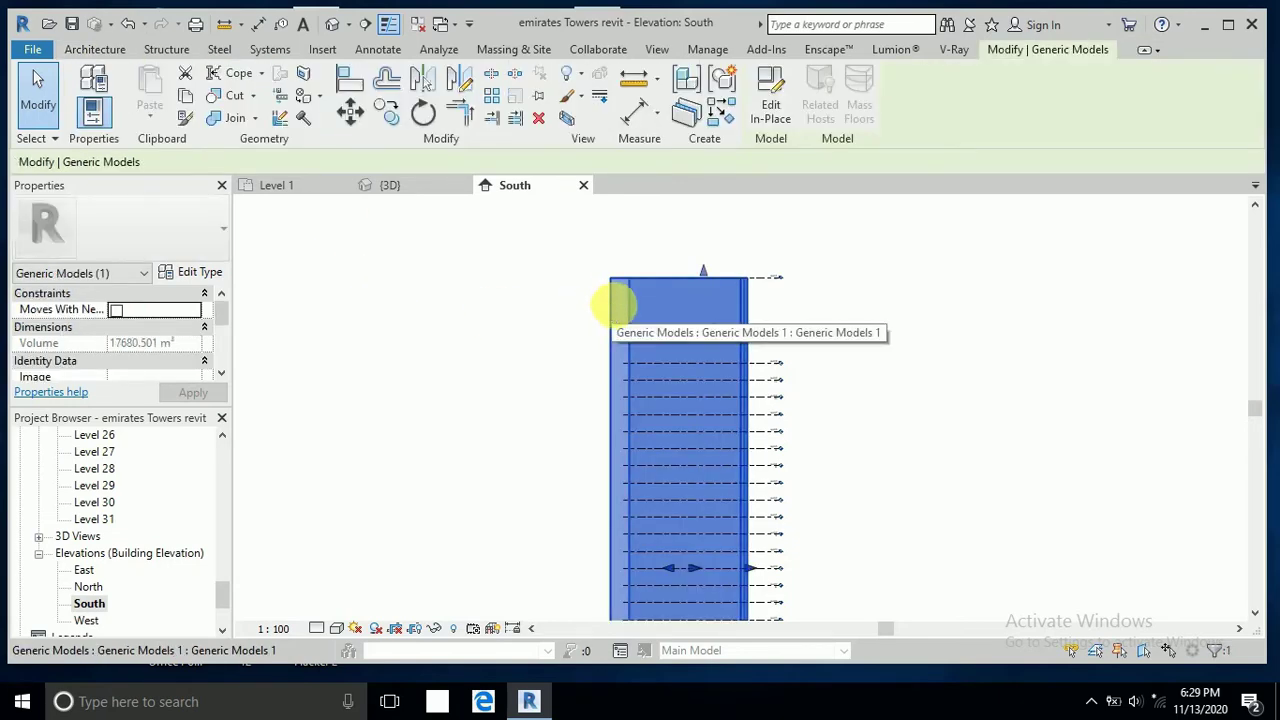
pyautogui.click(773, 110)
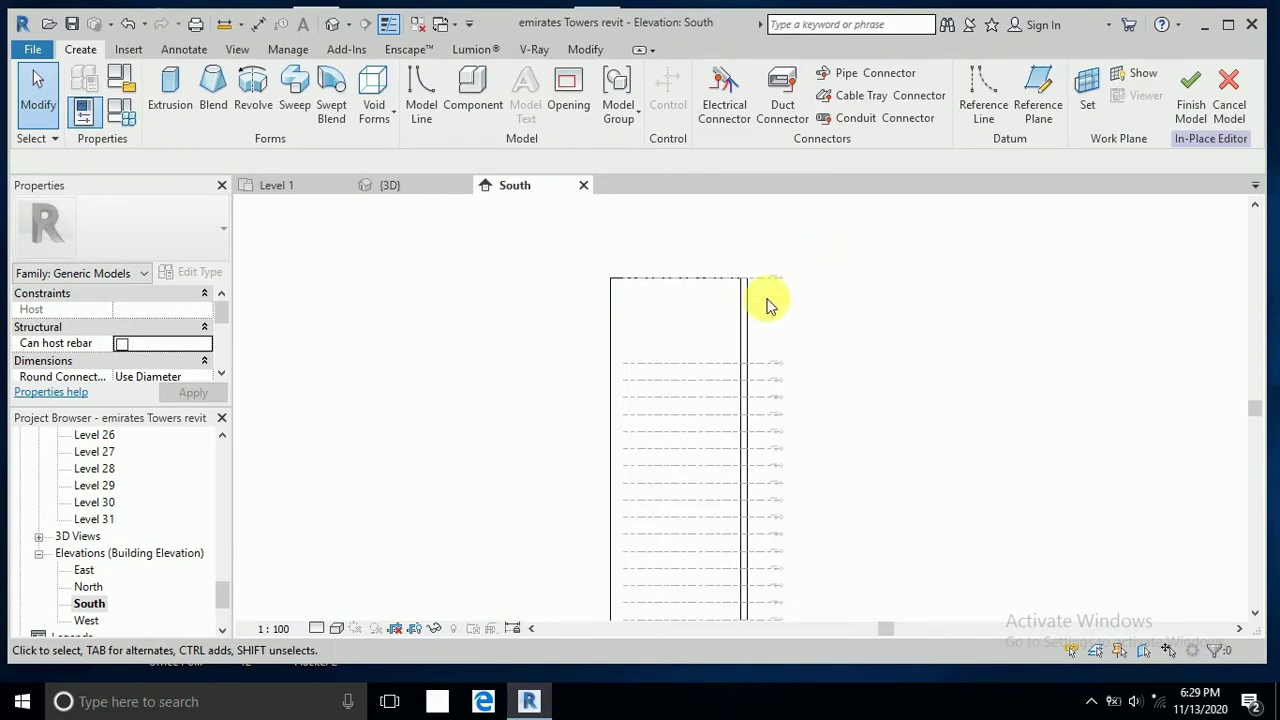
pyautogui.click(748, 312)
pyautogui.click(810, 310)
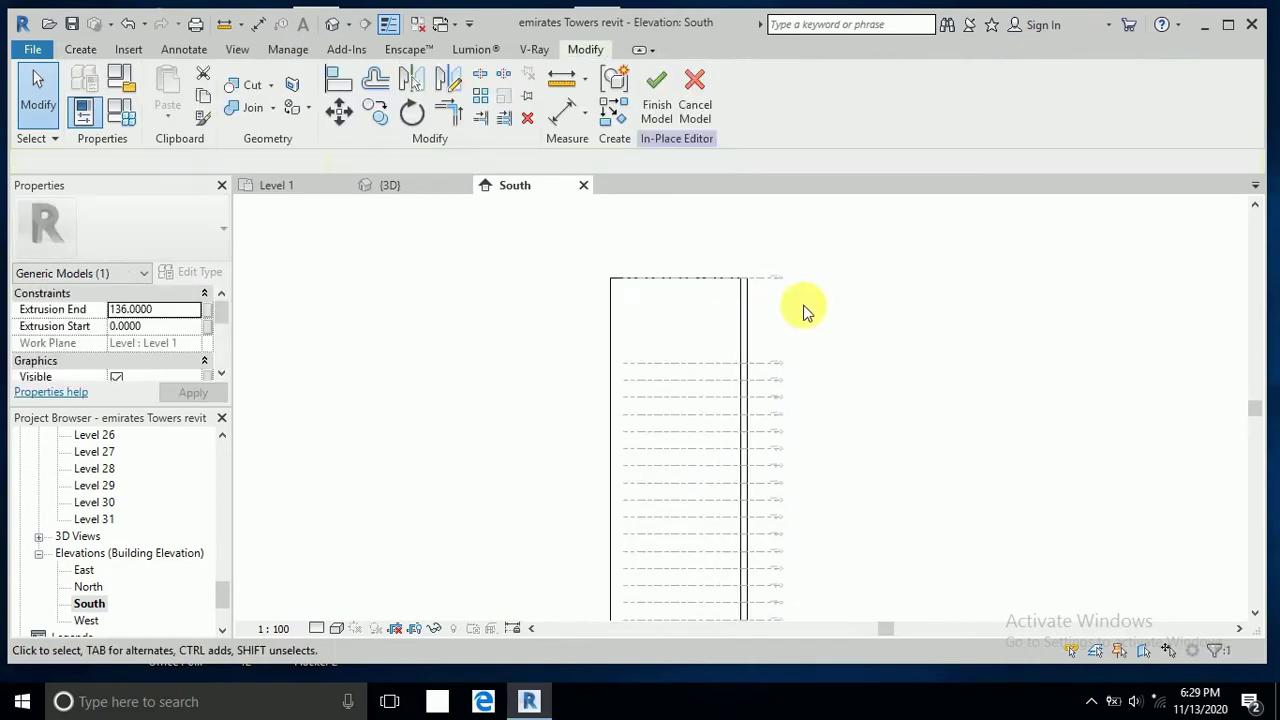
pyautogui.click(88, 50)
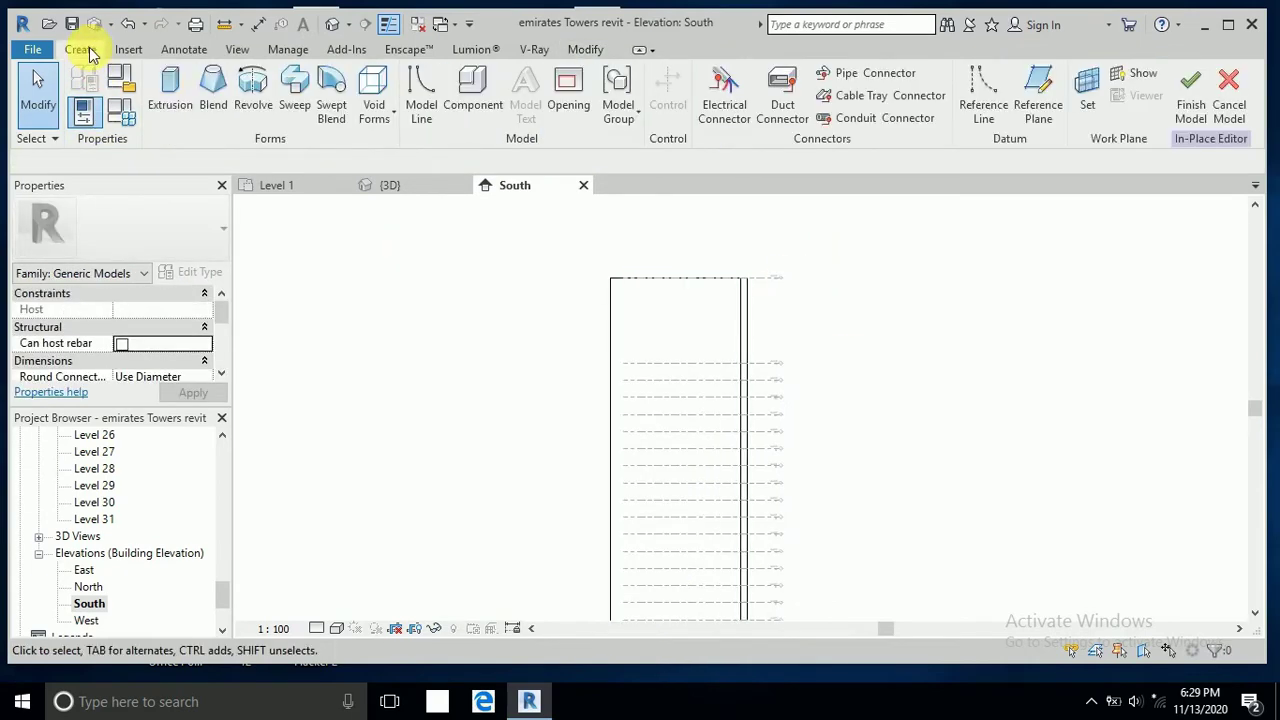
pyautogui.click(171, 95)
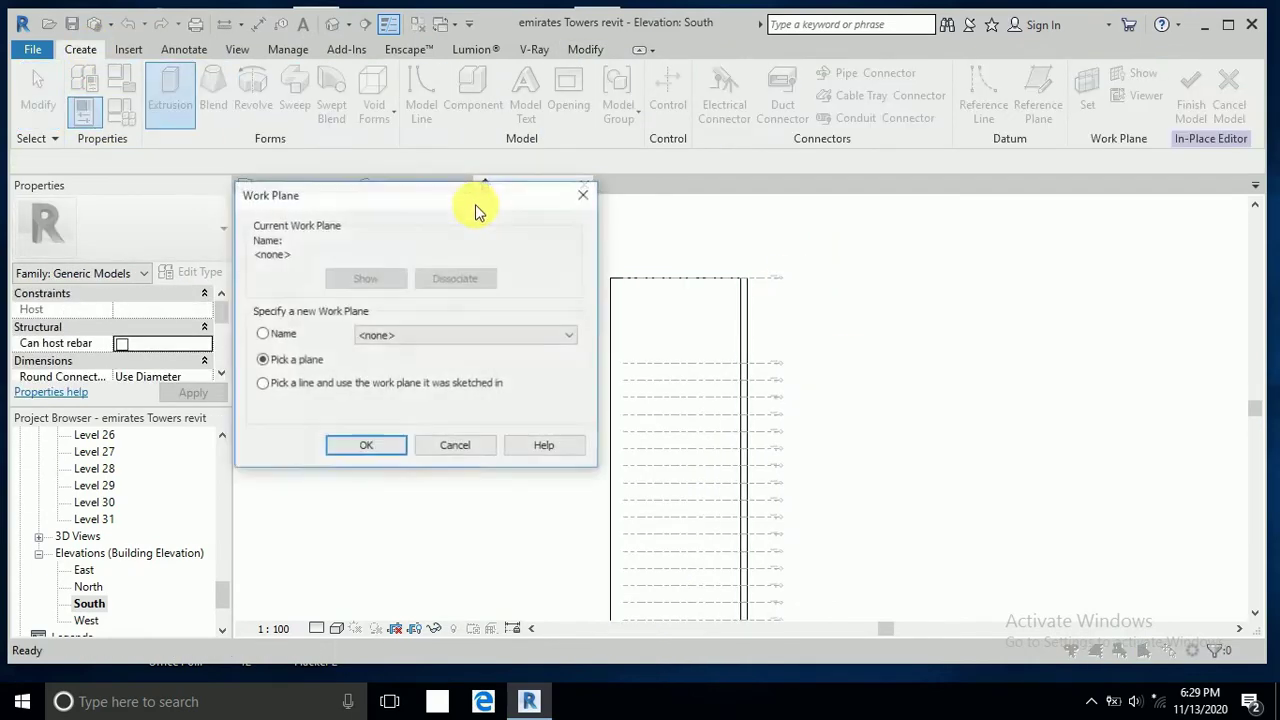
pyautogui.click(366, 446)
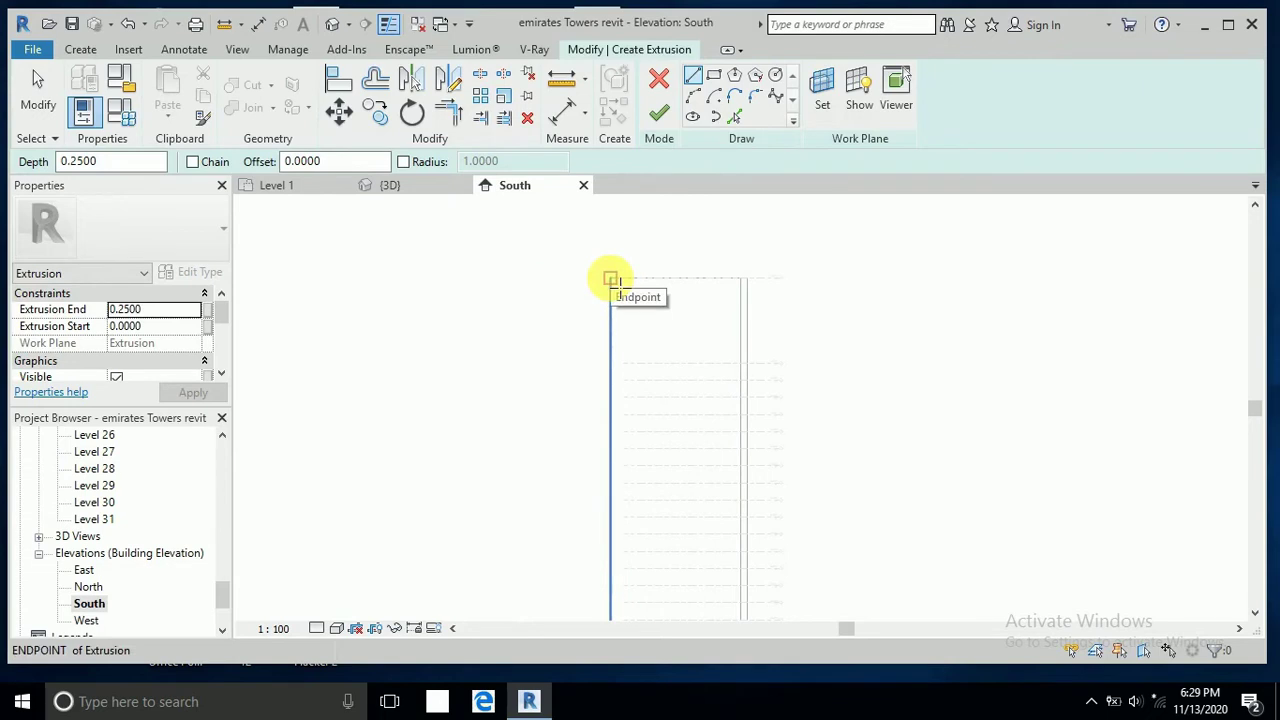
# Step: Sketch a line 48 long sloping down at 28° from the tower's upper corner to beyond its opposite edge
pyautogui.click(611, 281)
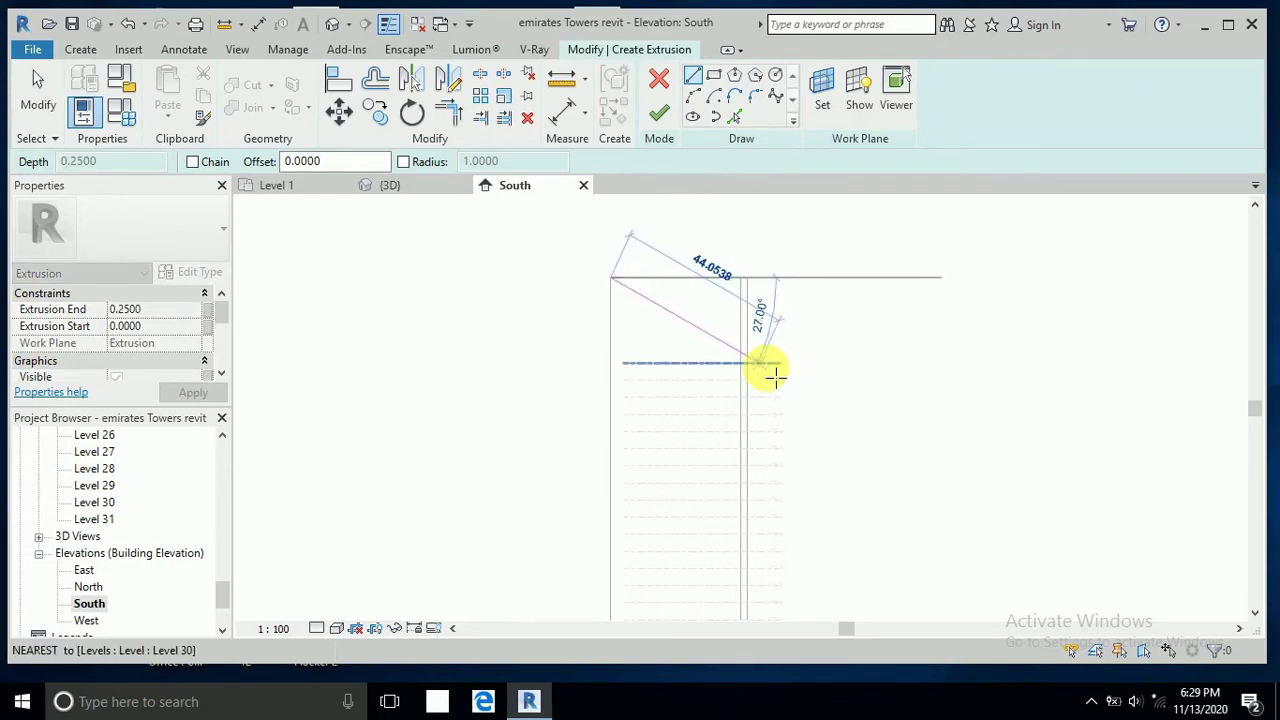
pyautogui.scroll(2, 772, 375)
pyautogui.click(777, 380)
pyautogui.scroll(-3, 770, 380)
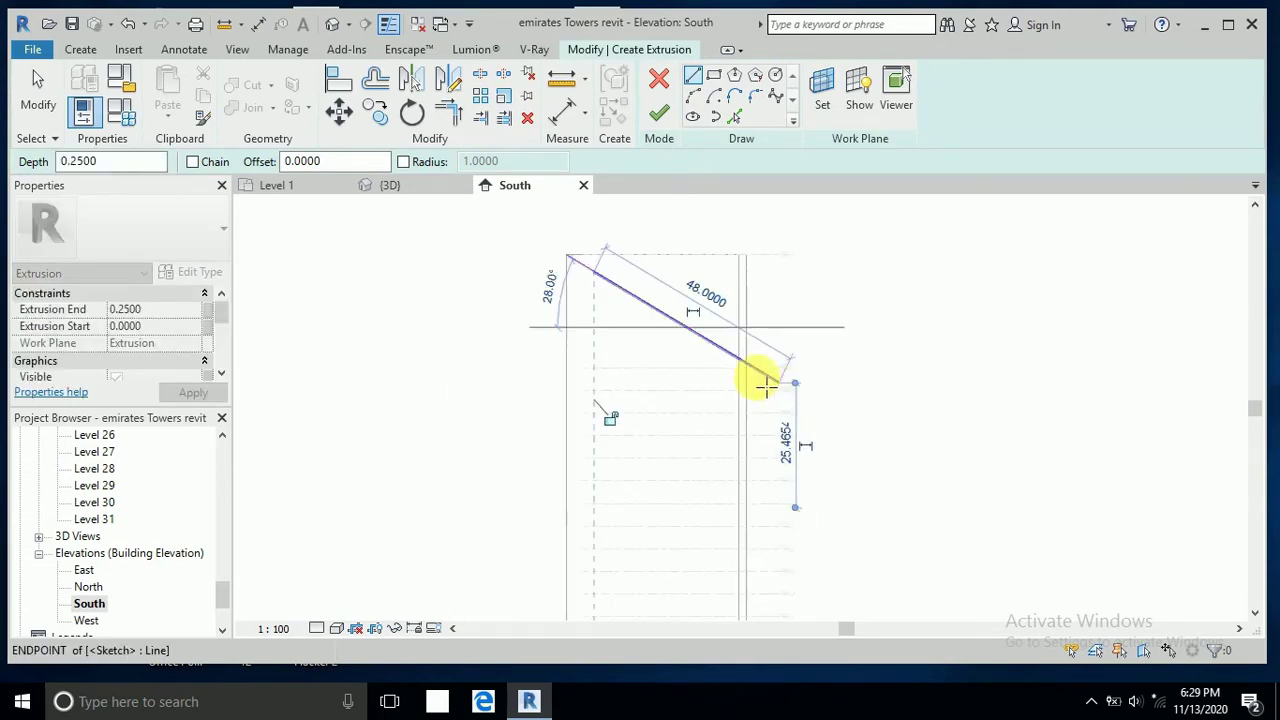
pyautogui.press('Escape')
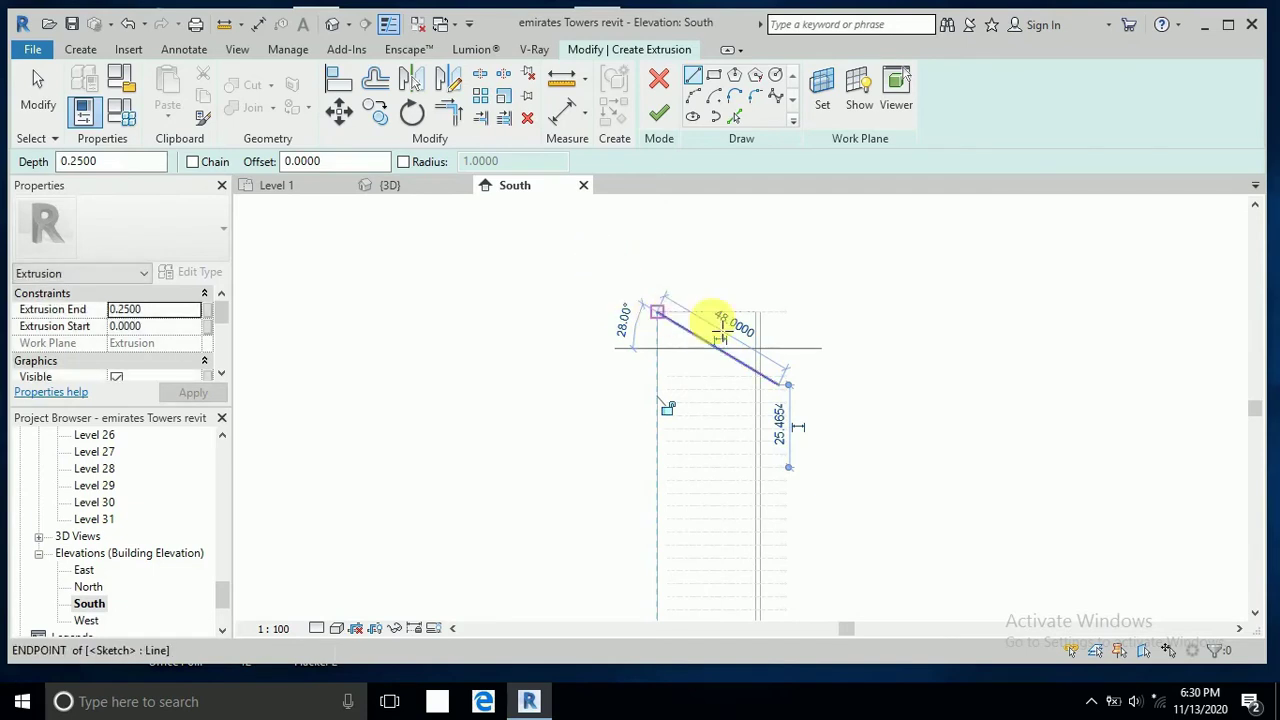
# Step: Sketch a vertical line 38 up from the sloped line's lower end and a horizontal line 58 long back over the tower
pyautogui.click(784, 385)
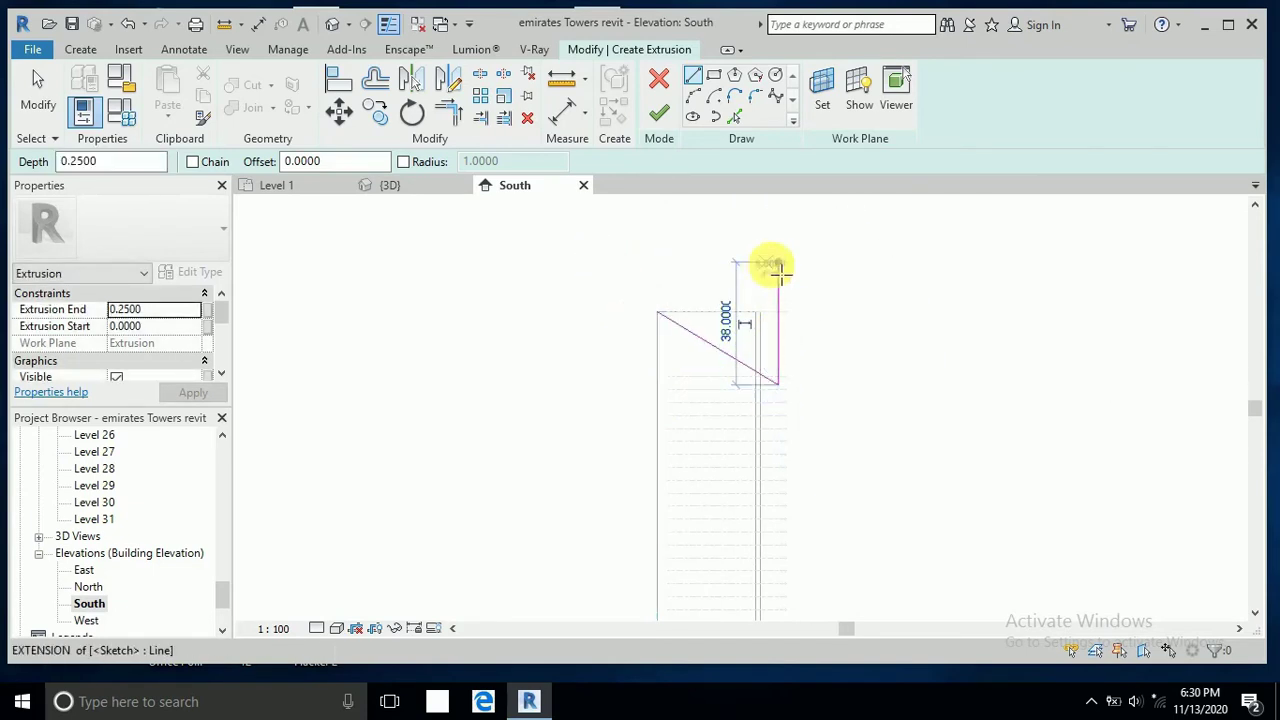
pyautogui.click(777, 262)
pyautogui.click(612, 263)
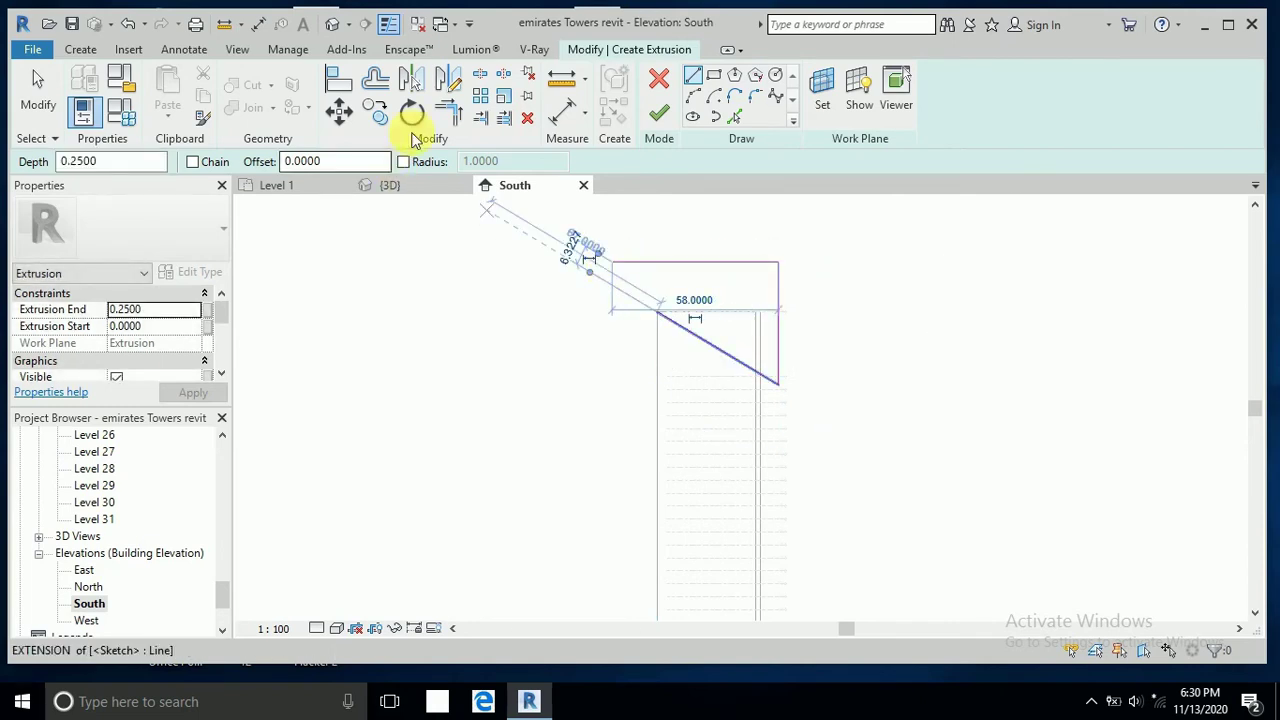
# Step: Trim the sloped and horizontal lines to a corner and finish the triangular extrusion sketch
pyautogui.click(463, 120)
pyautogui.click(686, 337)
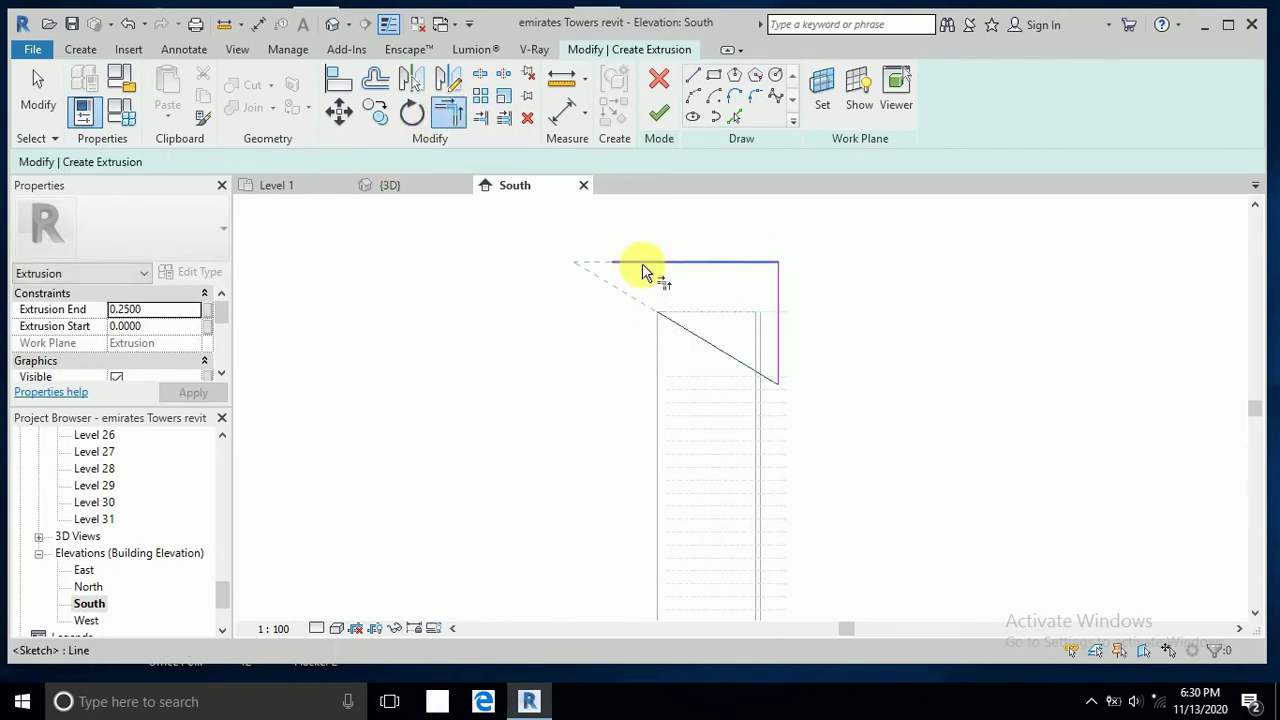
pyautogui.click(642, 264)
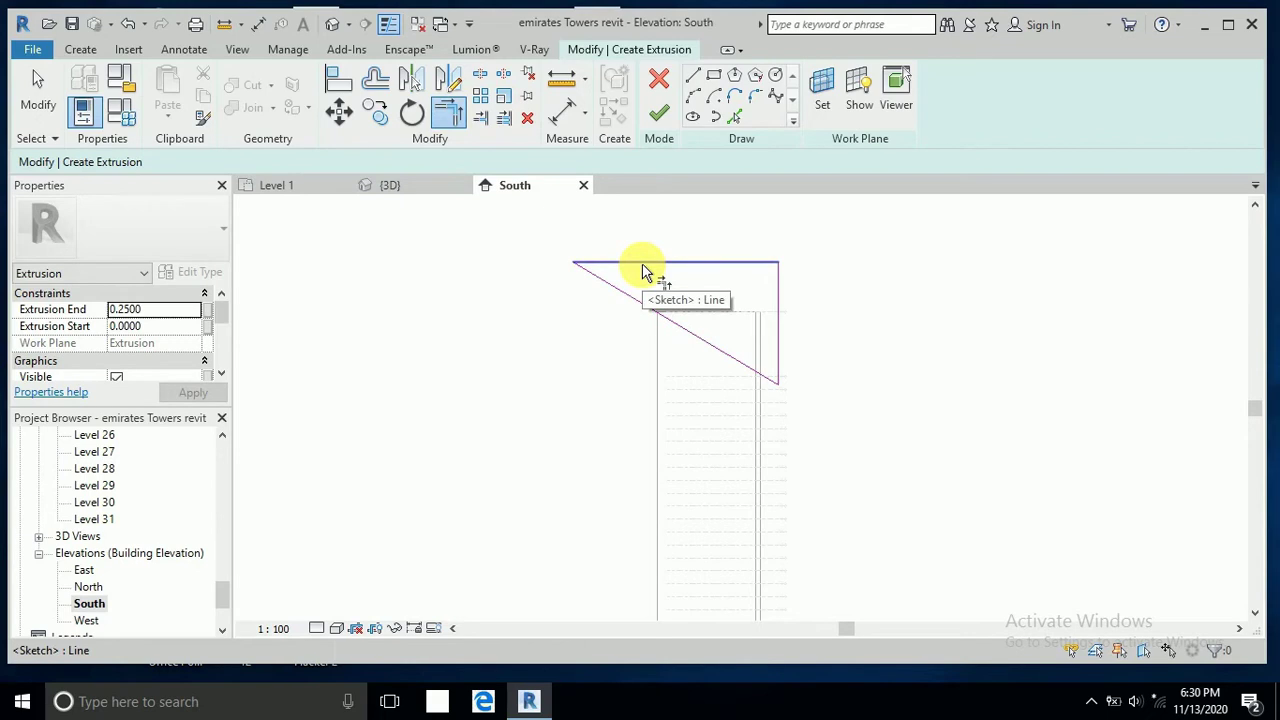
pyautogui.click(660, 122)
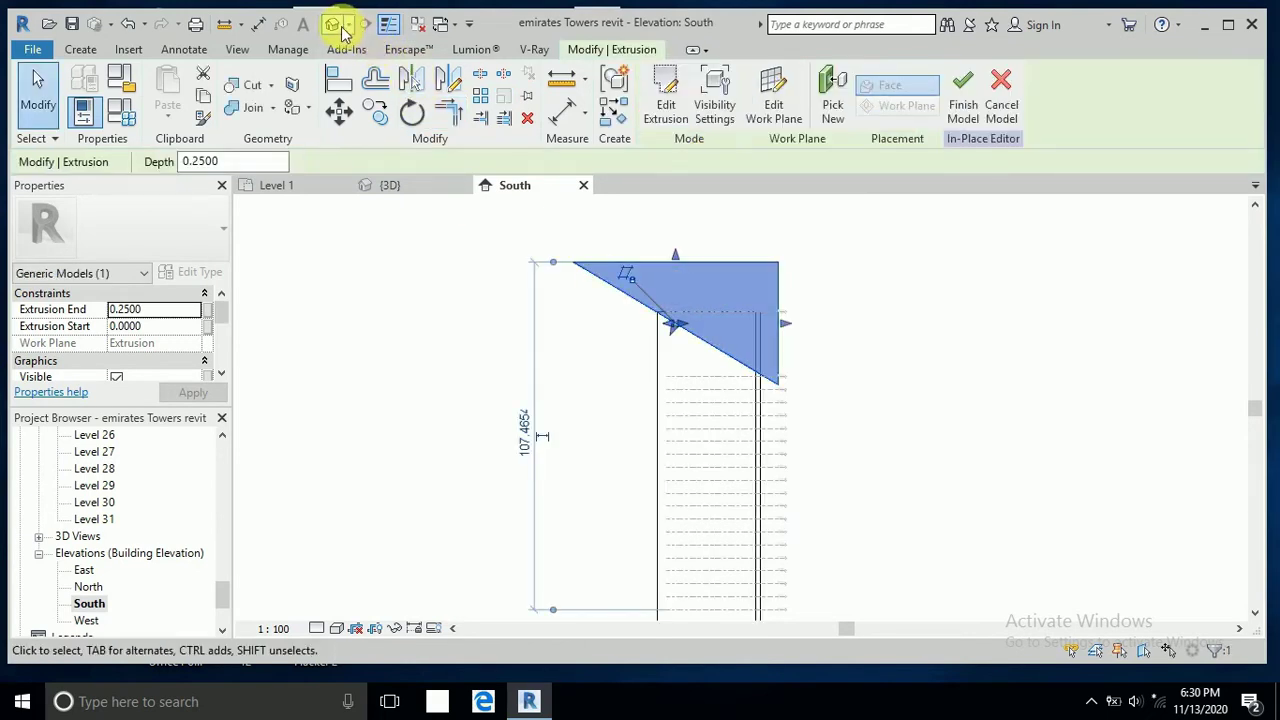
# Step: In the 3D view, stretch the triangular extrusion across the tower top to a depth of about 46.93
pyautogui.click(338, 26)
pyautogui.click(506, 335)
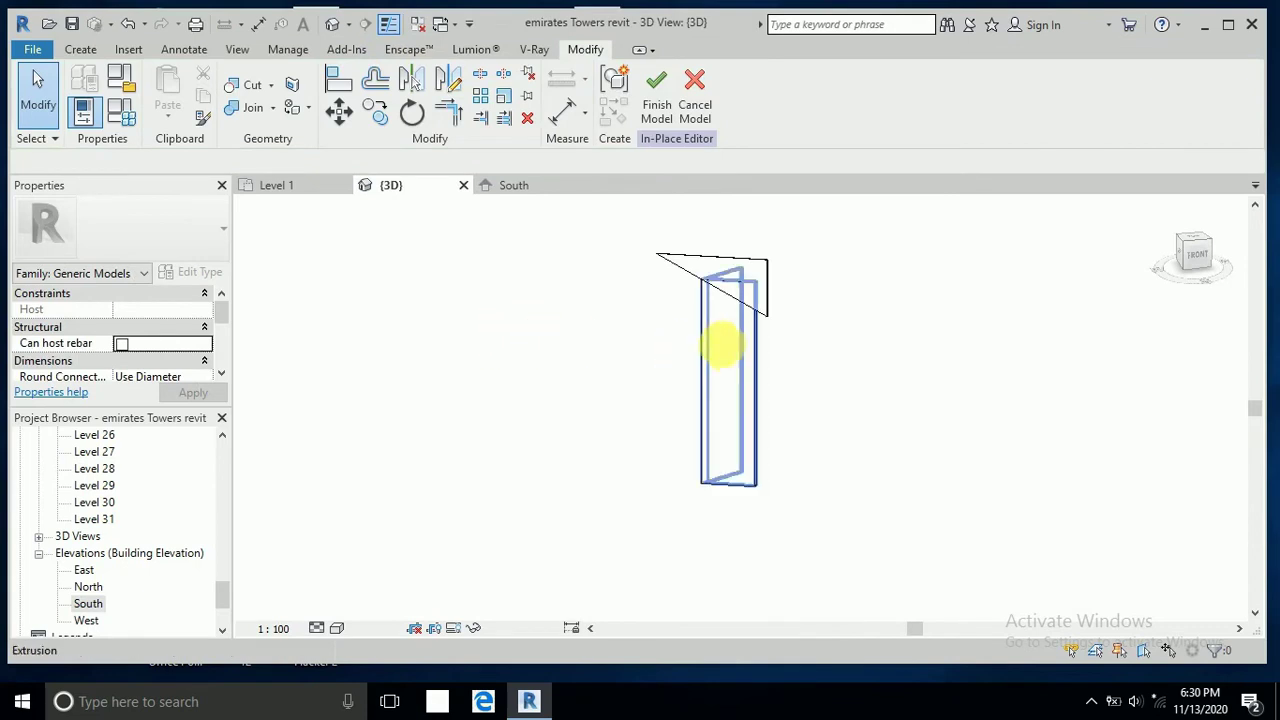
pyautogui.keyDown('shift'); pyautogui.moveTo(722, 345); pyautogui.dragTo(560, 343, button='middle'); pyautogui.keyUp('shift')
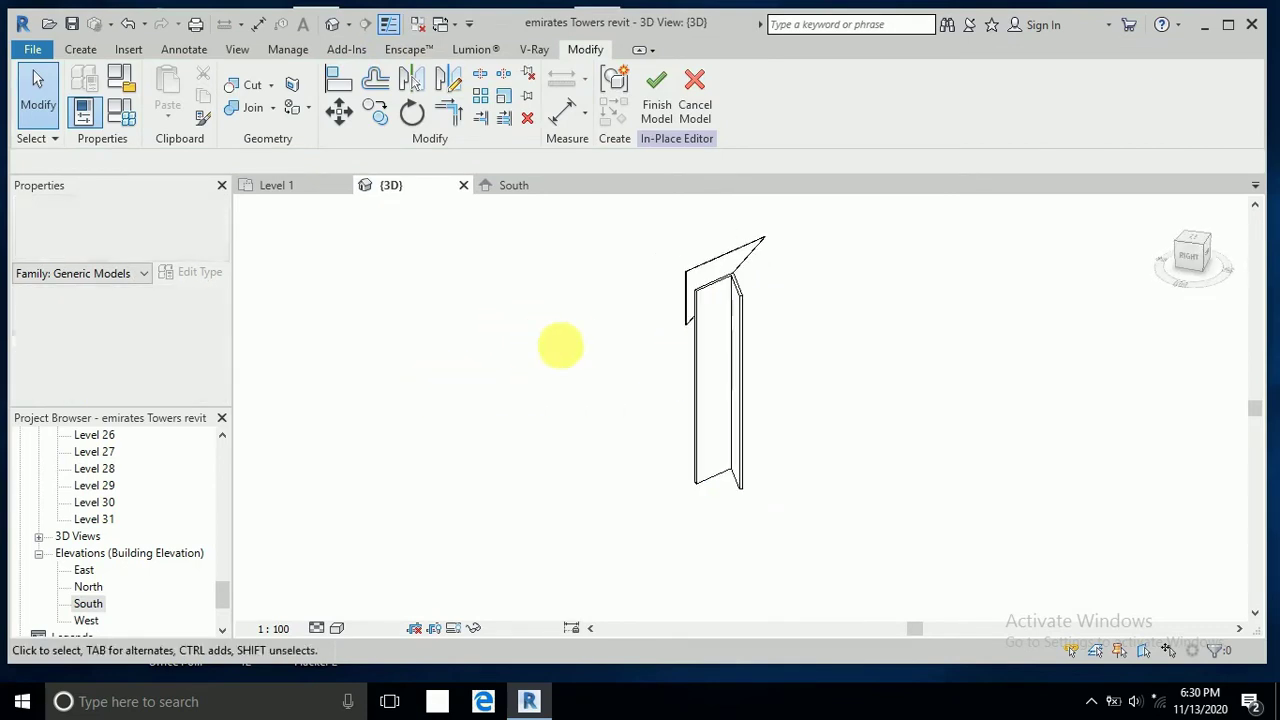
pyautogui.click(735, 288)
pyautogui.moveTo(735, 288); pyautogui.dragTo(580, 366)
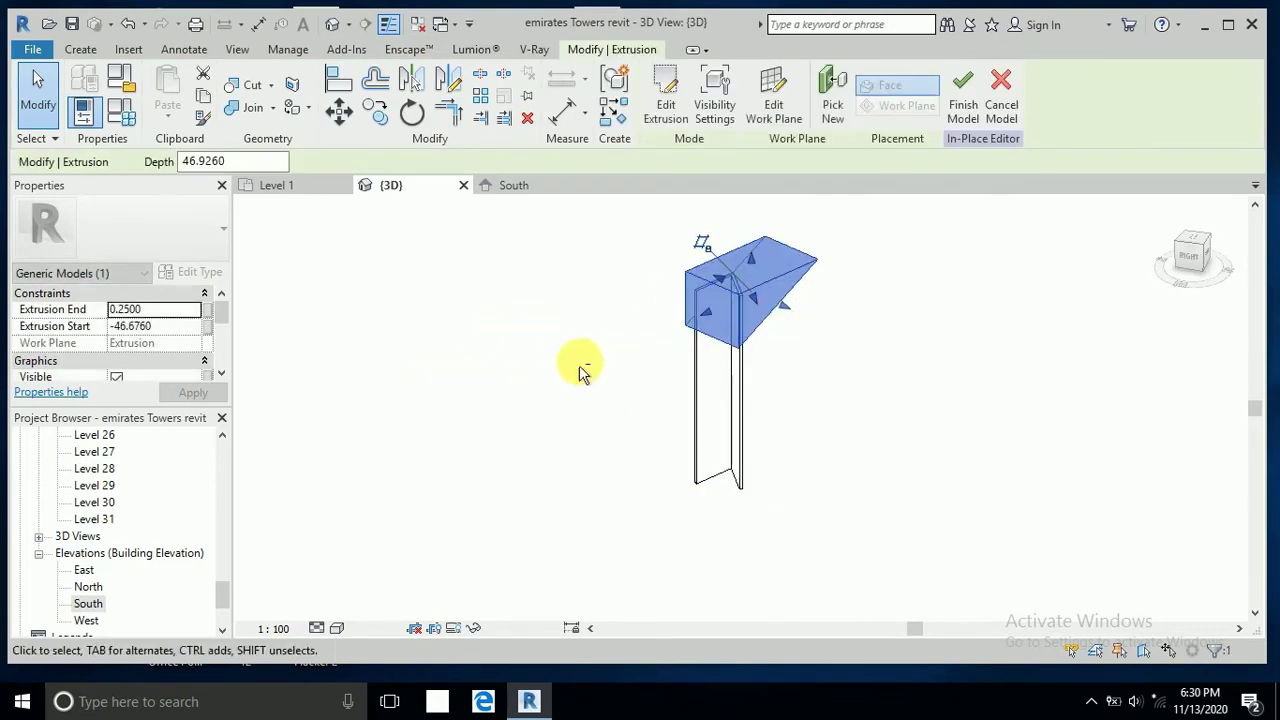
# Step: Stretch the other face of the wedge outward to a total depth of about 73.4 so it spans the whole tower top
pyautogui.keyDown('shift'); pyautogui.moveTo(580, 366); pyautogui.dragTo(810, 355, button='middle'); pyautogui.keyUp('shift')
pyautogui.moveTo(752, 311); pyautogui.dragTo(740, 350)
pyautogui.keyDown('shift'); pyautogui.moveTo(714, 366); pyautogui.dragTo(880, 330, button='middle'); pyautogui.keyUp('shift')
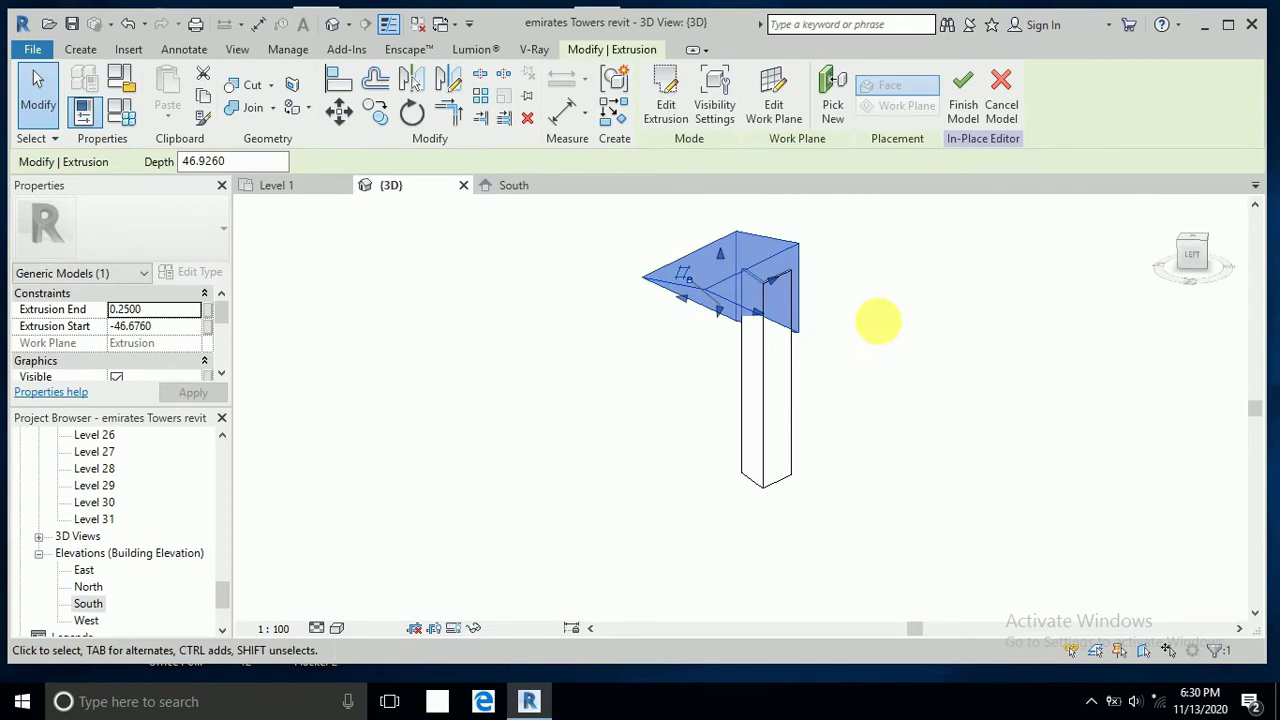
pyautogui.click(870, 321)
pyautogui.click(790, 280)
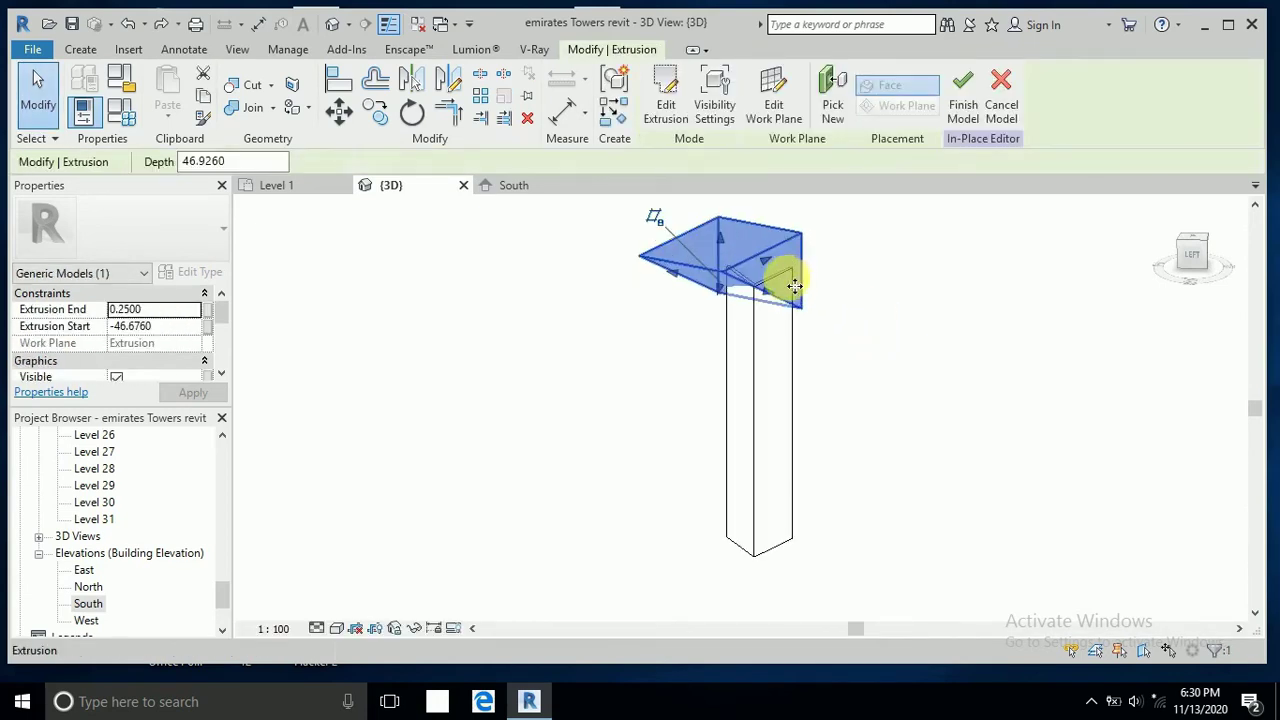
pyautogui.keyDown('shift'); pyautogui.moveTo(794, 309); pyautogui.dragTo(863, 314, button='middle'); pyautogui.keyUp('shift')
pyautogui.moveTo(783, 285); pyautogui.dragTo(829, 286)
pyautogui.keyDown('shift'); pyautogui.moveTo(829, 323); pyautogui.dragTo(908, 304, button='middle'); pyautogui.keyUp('shift')
# Step: Change the wedge extrusion from Solid to Void and apply it
pyautogui.scroll(-5, 180, 345)
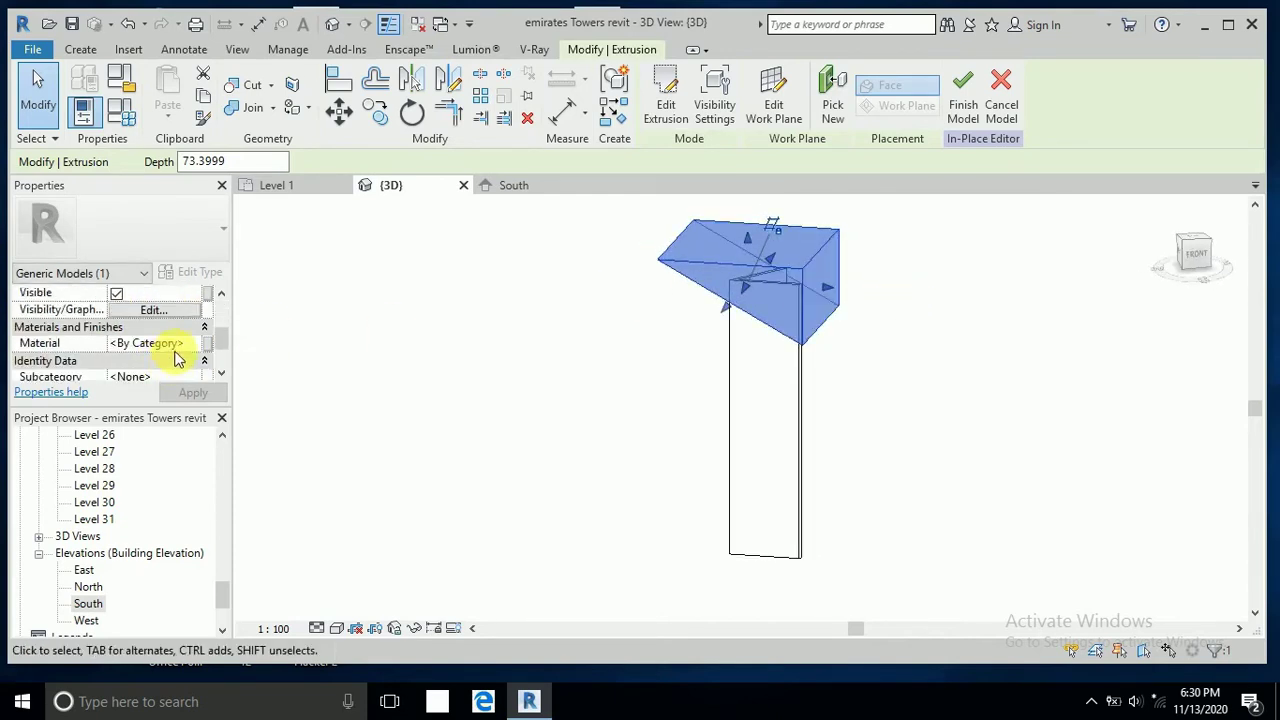
pyautogui.click(194, 361)
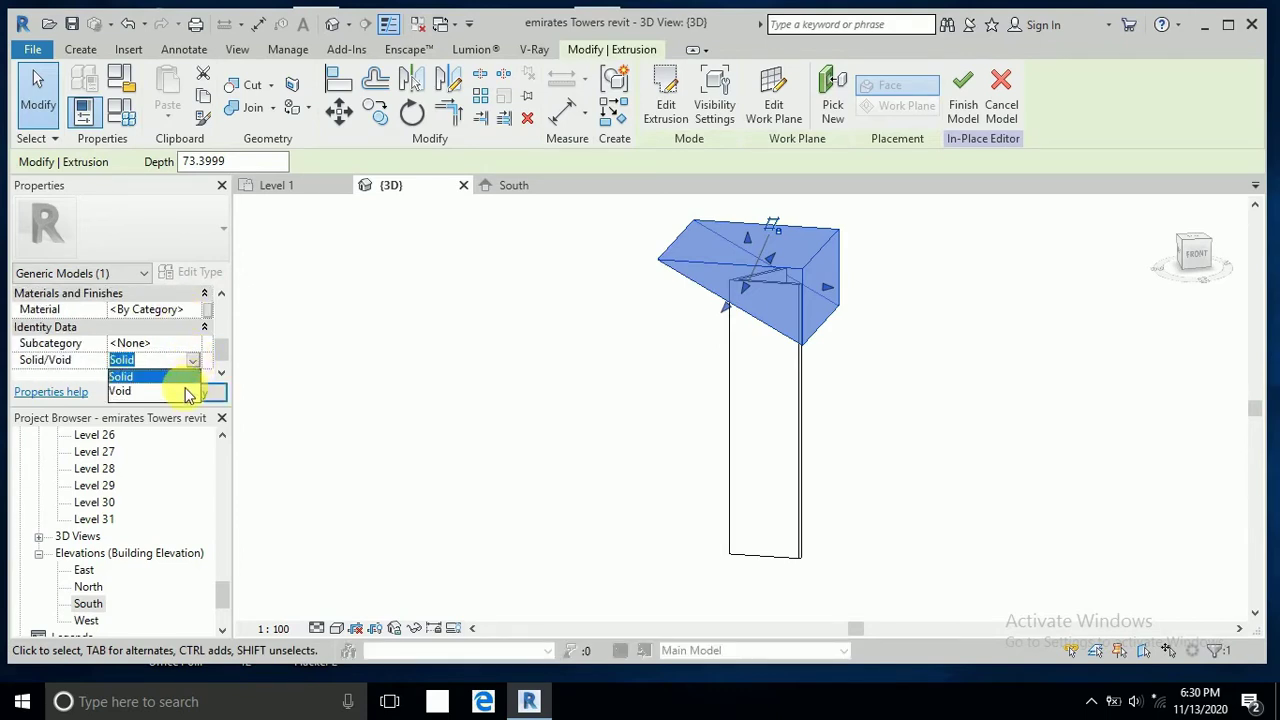
pyautogui.click(183, 391)
pyautogui.click(190, 394)
pyautogui.click(663, 343)
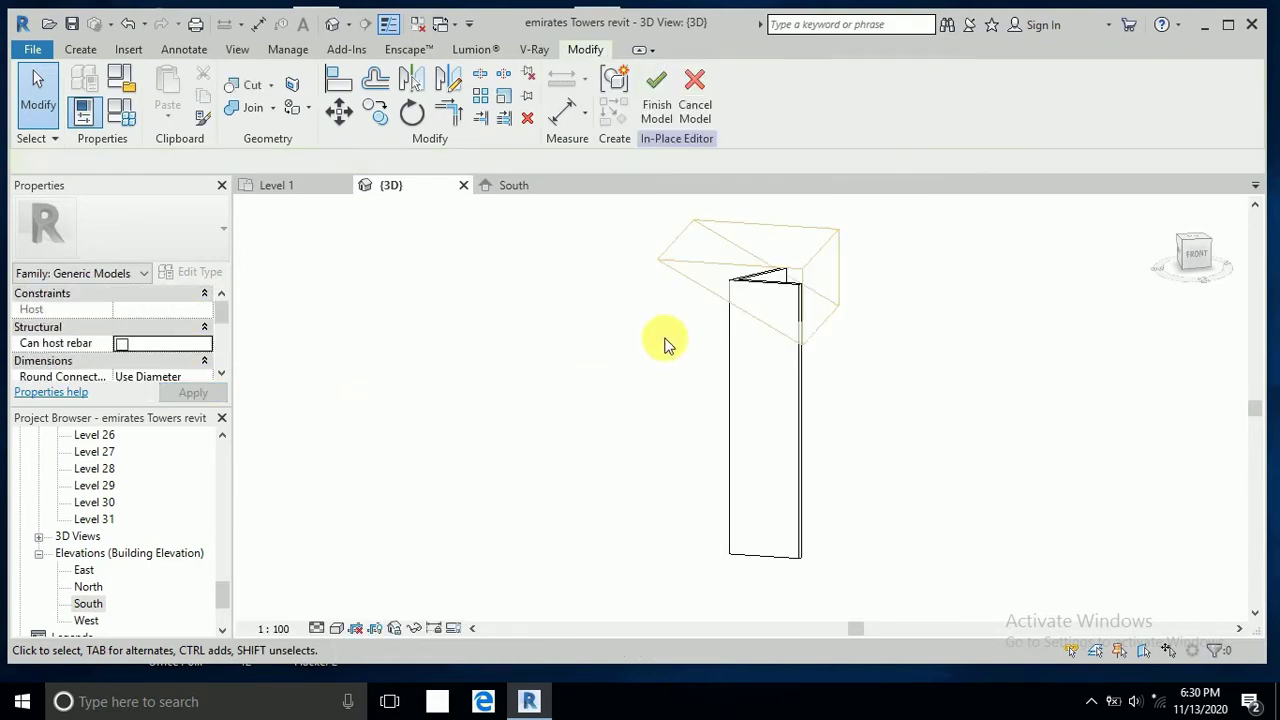
# Step: Cut the V-shaped tower with the void wedge to slope its top, and finish the in-place model
pyautogui.click(705, 271)
pyautogui.click(486, 271)
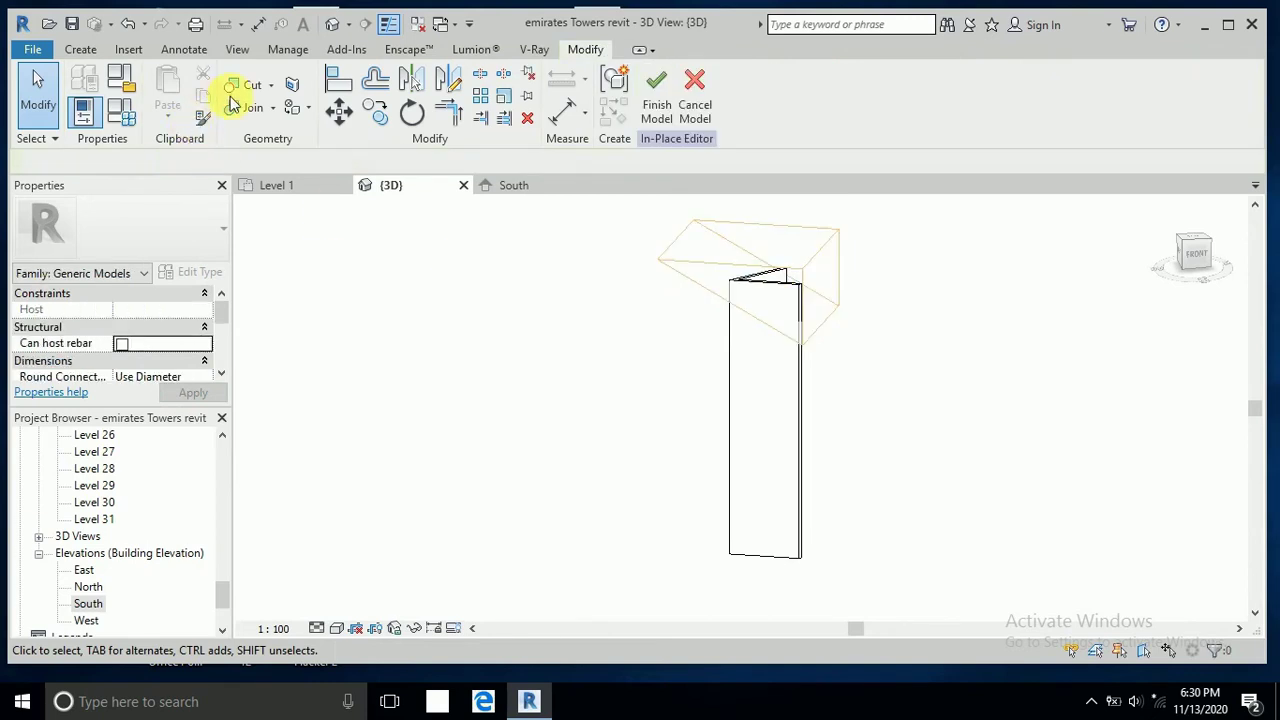
pyautogui.press('c')
pyautogui.press('g')
pyautogui.click(729, 271)
pyautogui.click(740, 352)
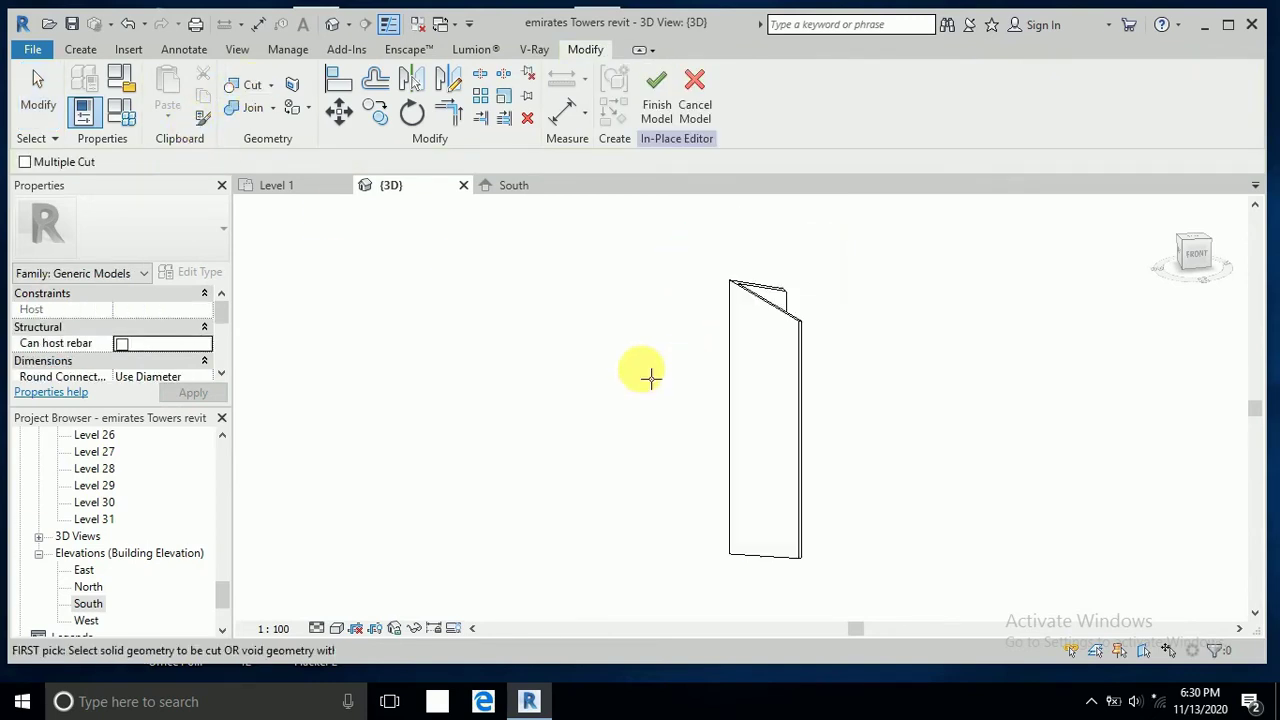
pyautogui.keyDown('shift'); pyautogui.moveTo(687, 370); pyautogui.dragTo(712, 386, button='middle'); pyautogui.keyUp('shift')
pyautogui.click(656, 95)
# Step: Set the 3D view's visual style to Realistic
pyautogui.scroll(-2, 654, 372)
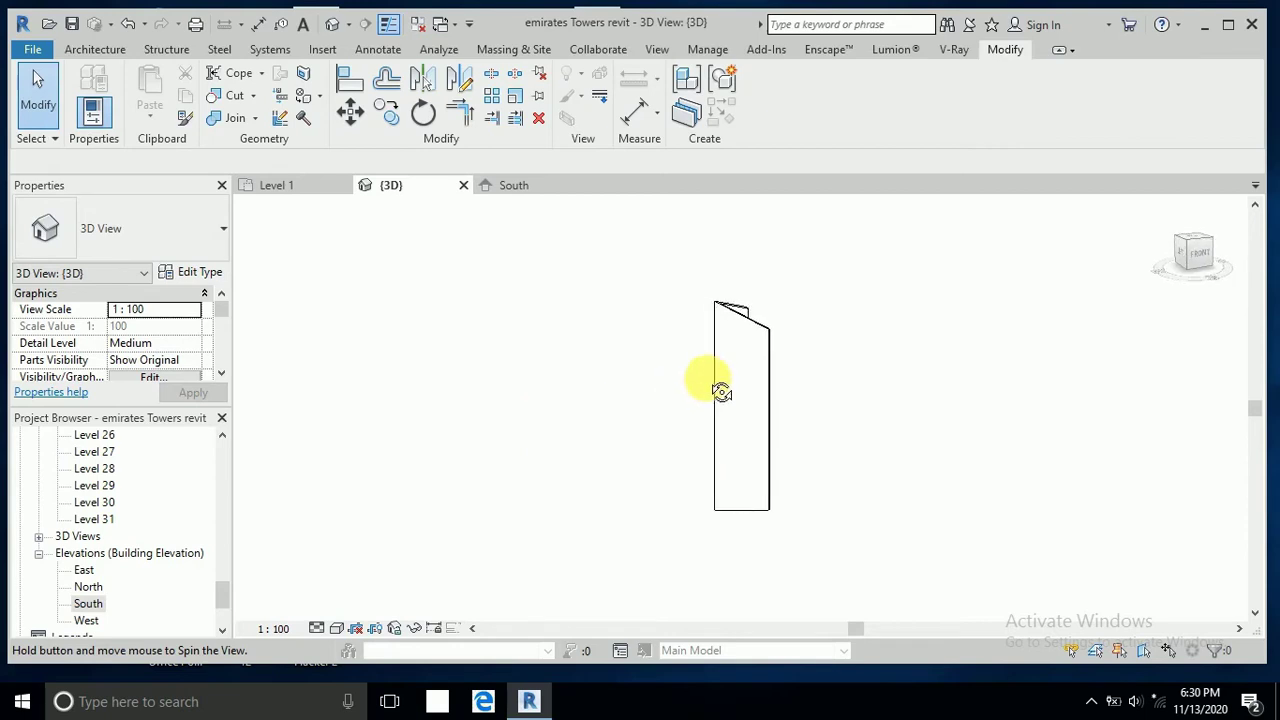
pyautogui.click(337, 629)
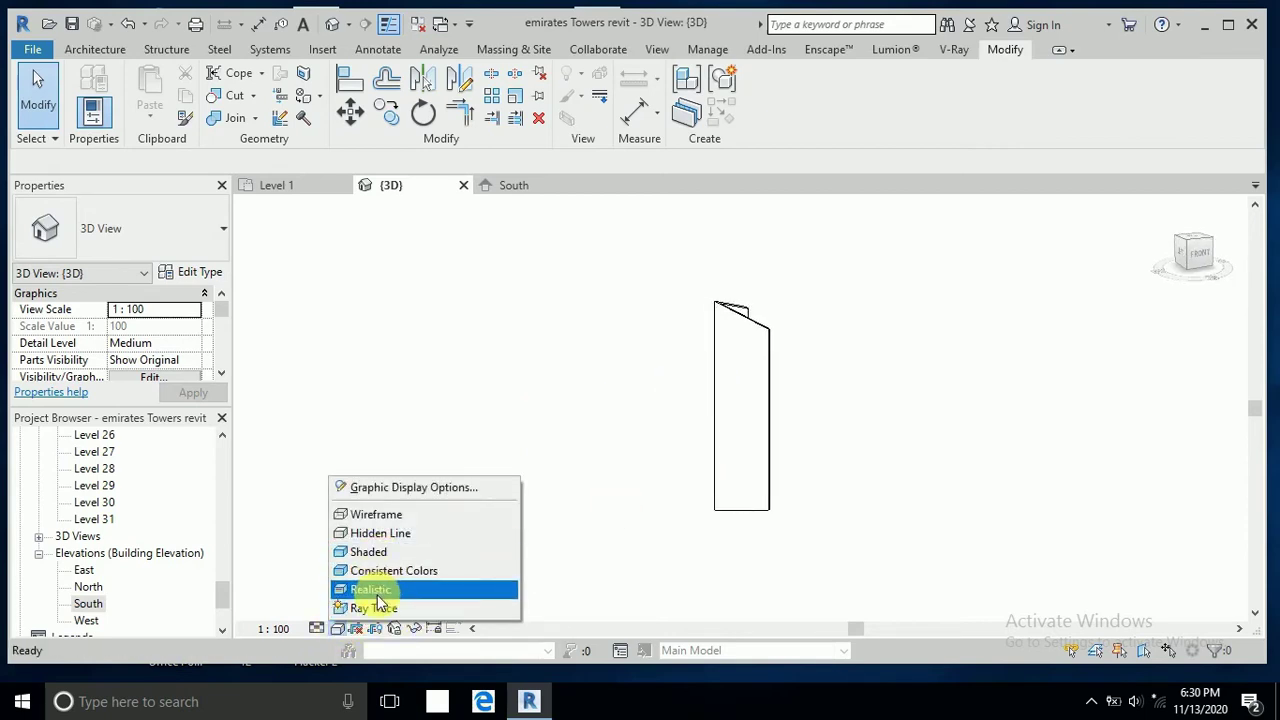
pyautogui.click(365, 589)
pyautogui.scroll(2, 820, 432)
pyautogui.keyDown('shift'); pyautogui.moveTo(822, 437); pyautogui.dragTo(703, 449, button='middle'); pyautogui.keyUp('shift')
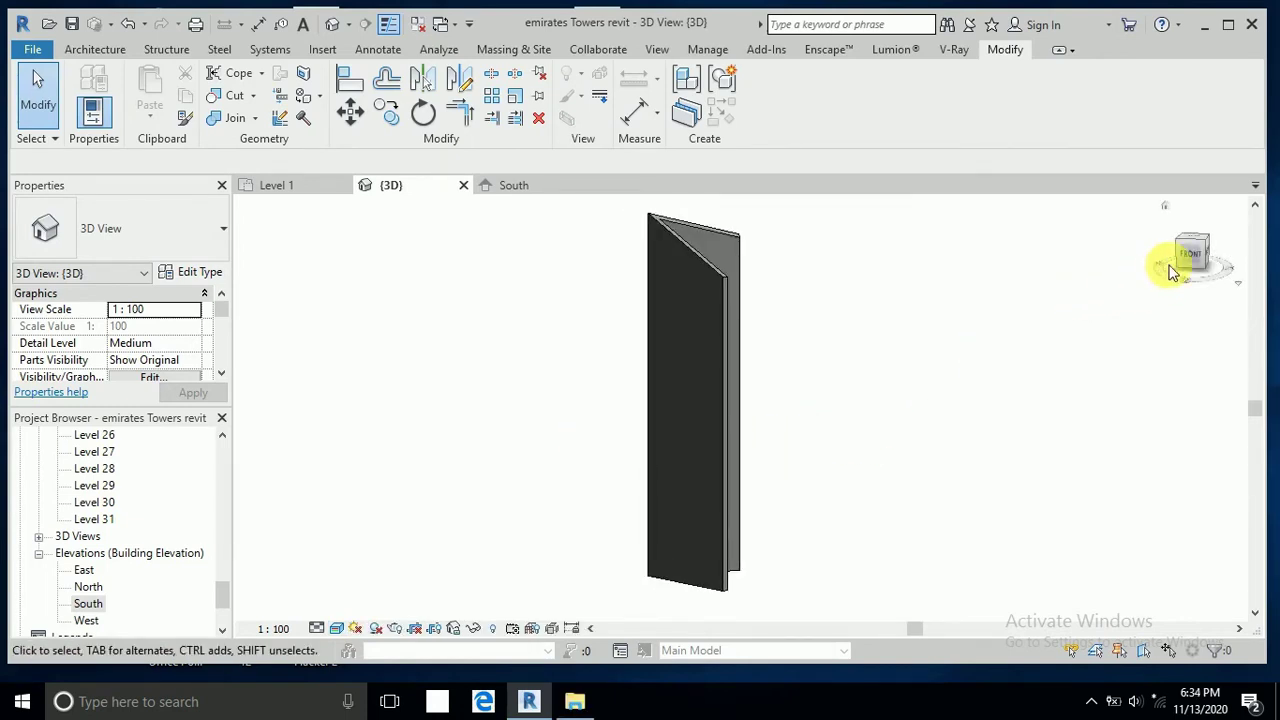
# Step: Open the V-shaped tower for in-place editing and turn to the front view of its base
pyautogui.click(716, 284)
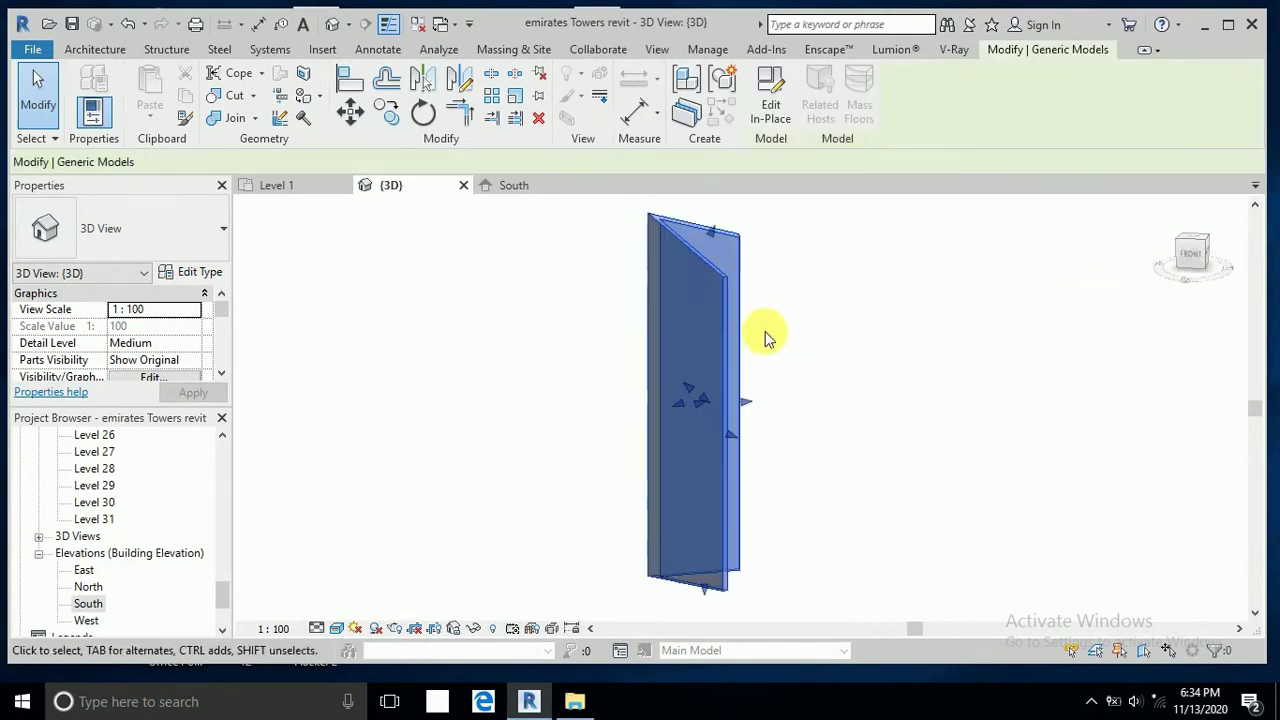
pyautogui.click(771, 105)
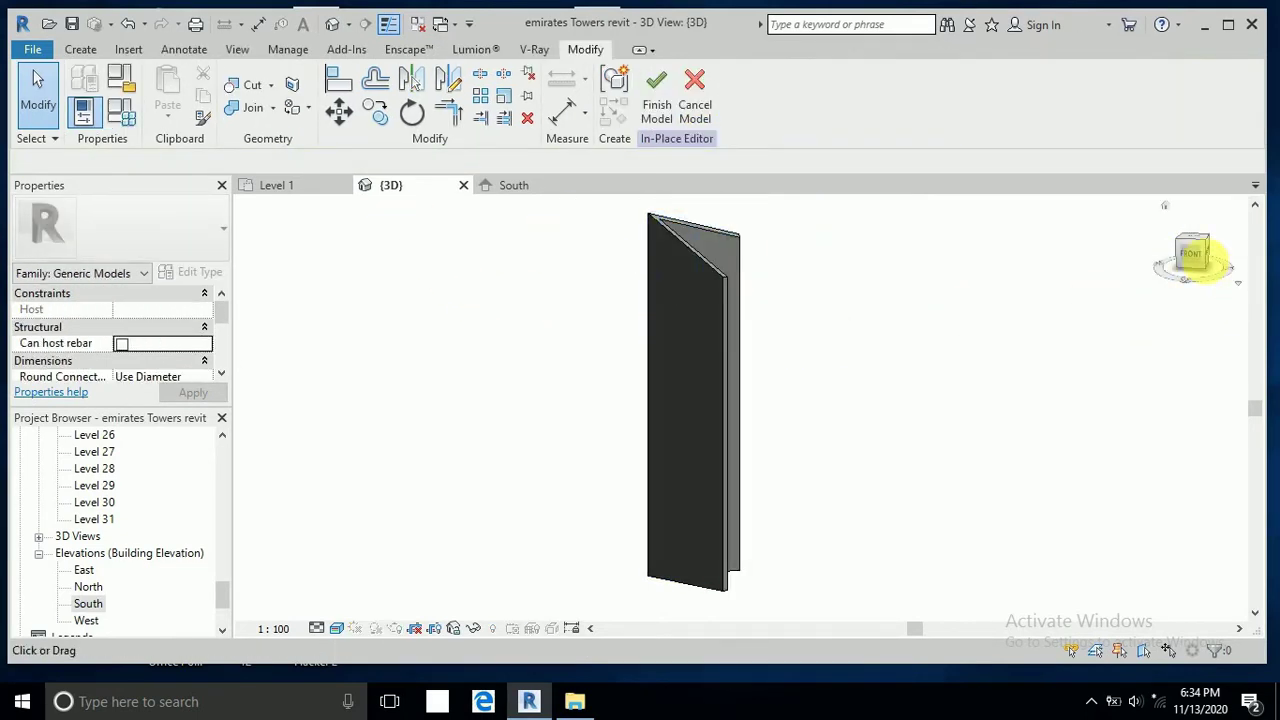
pyautogui.click(1180, 280)
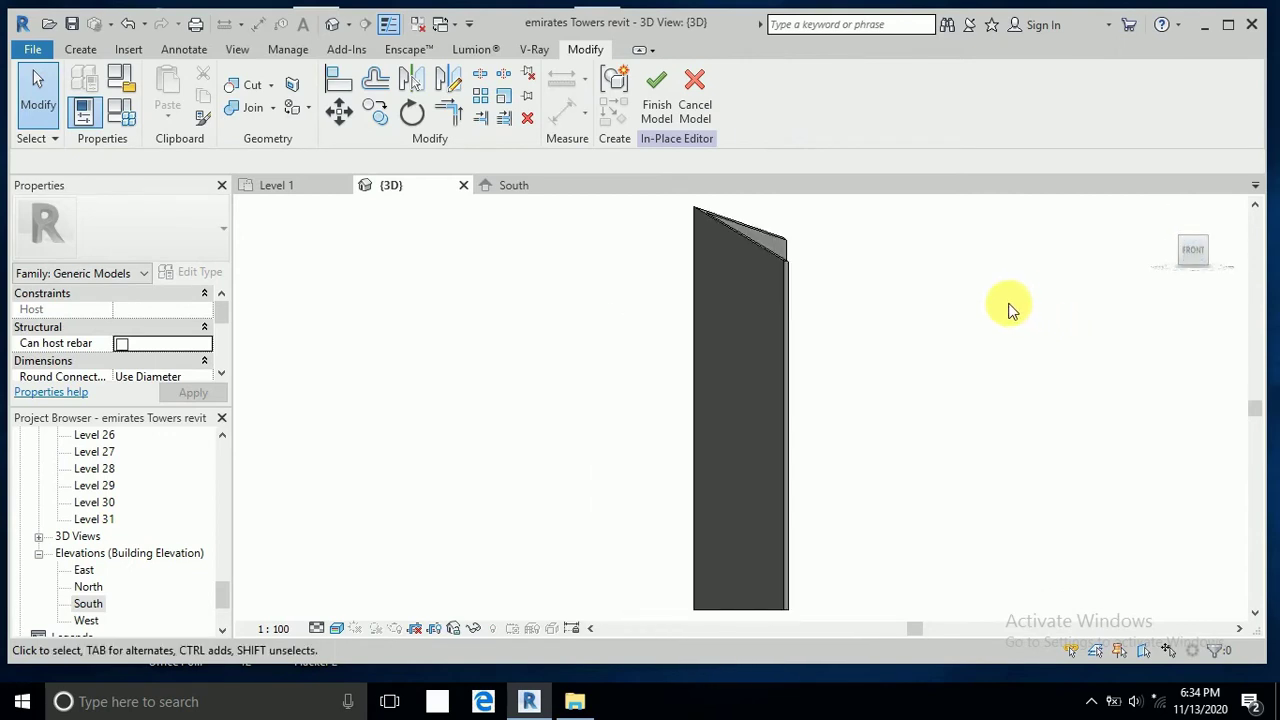
pyautogui.scroll(3, 787, 584)
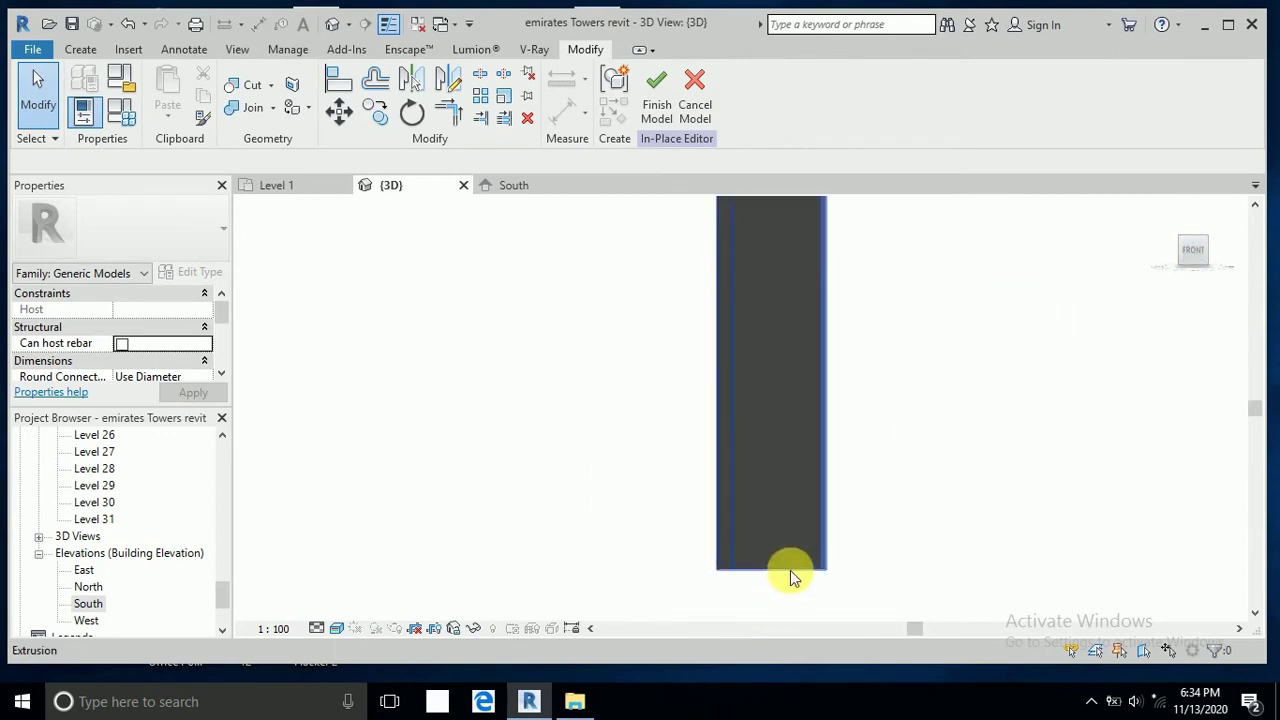
# Step: Start a new extrusion and set its work plane to the tower's front face
pyautogui.click(81, 49)
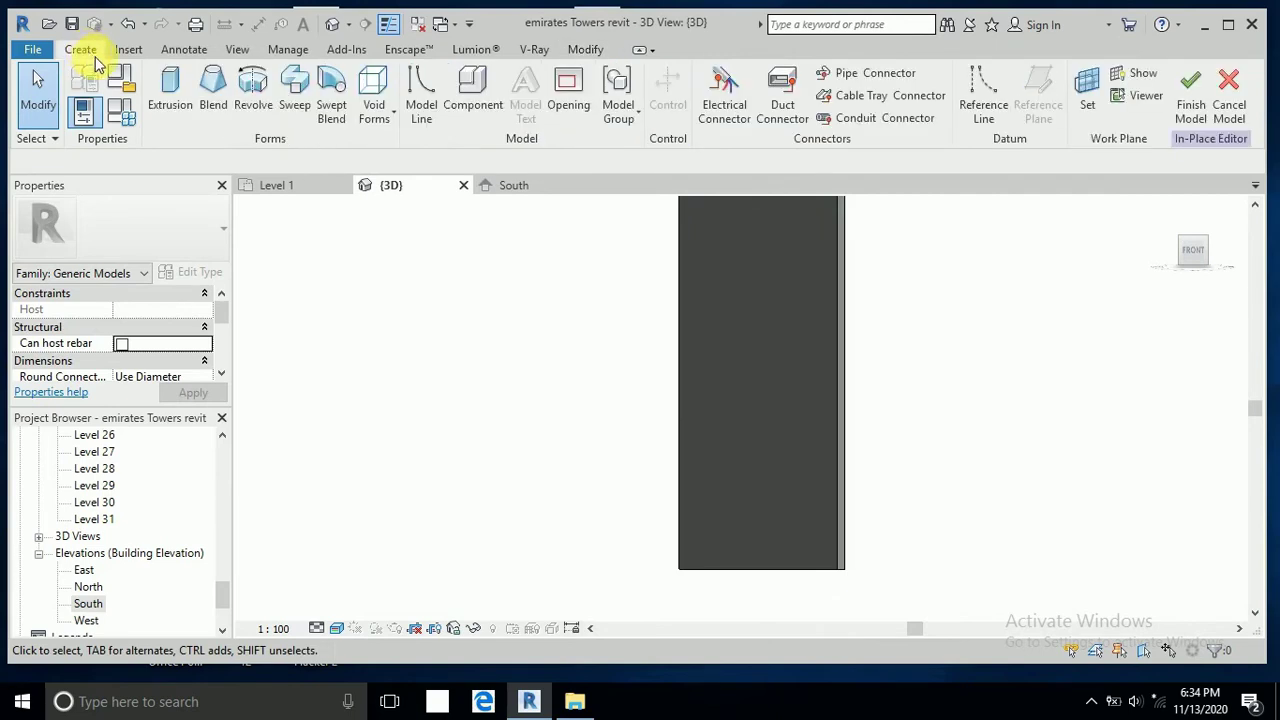
pyautogui.click(171, 90)
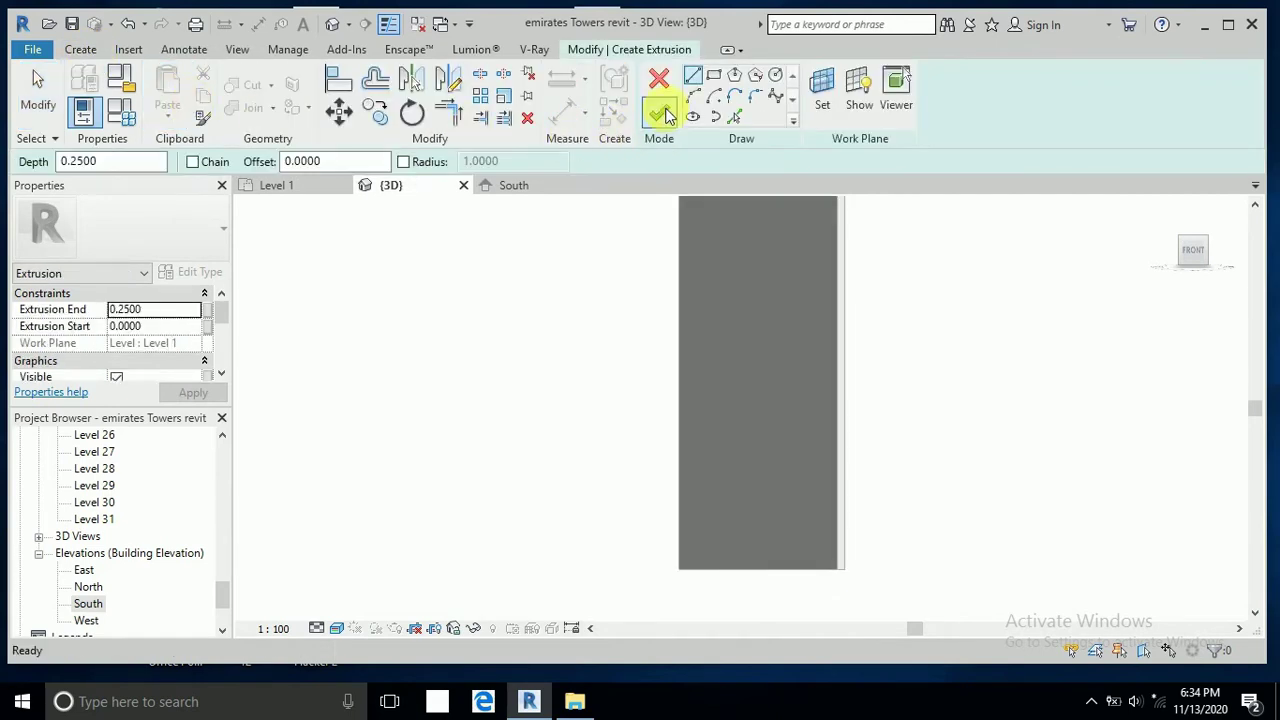
pyautogui.click(821, 90)
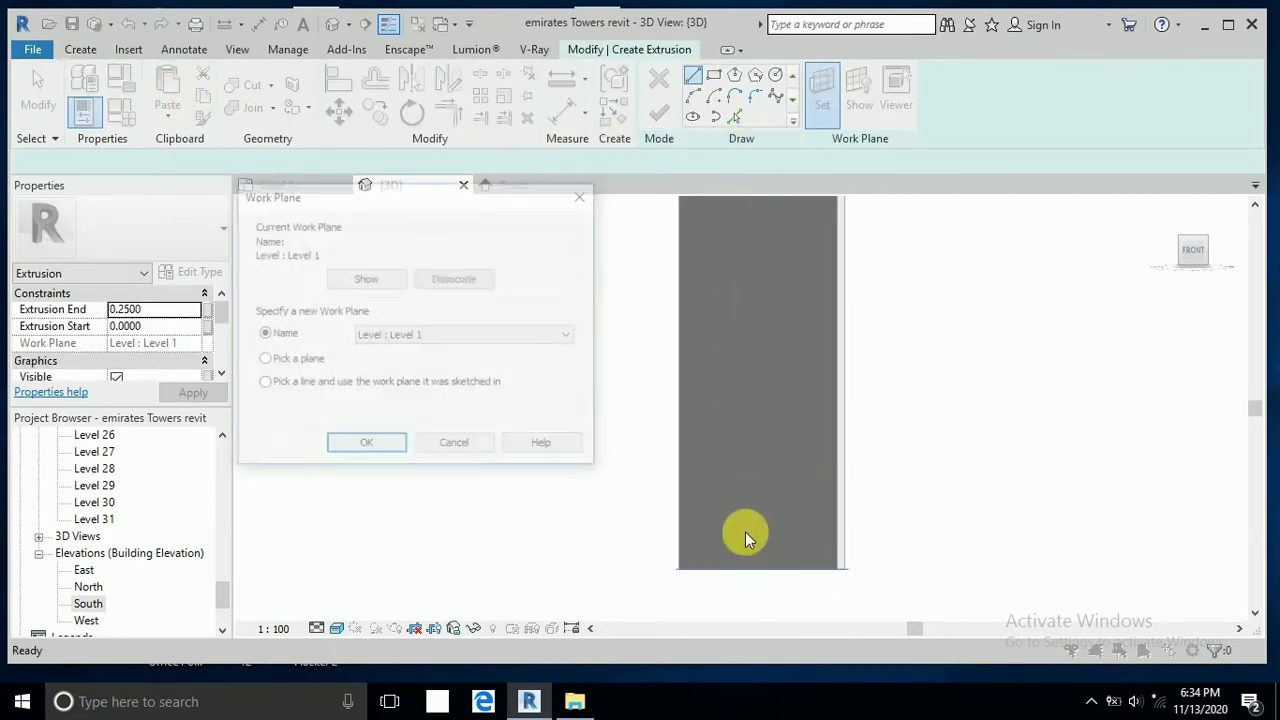
pyautogui.click(370, 447)
pyautogui.click(820, 437)
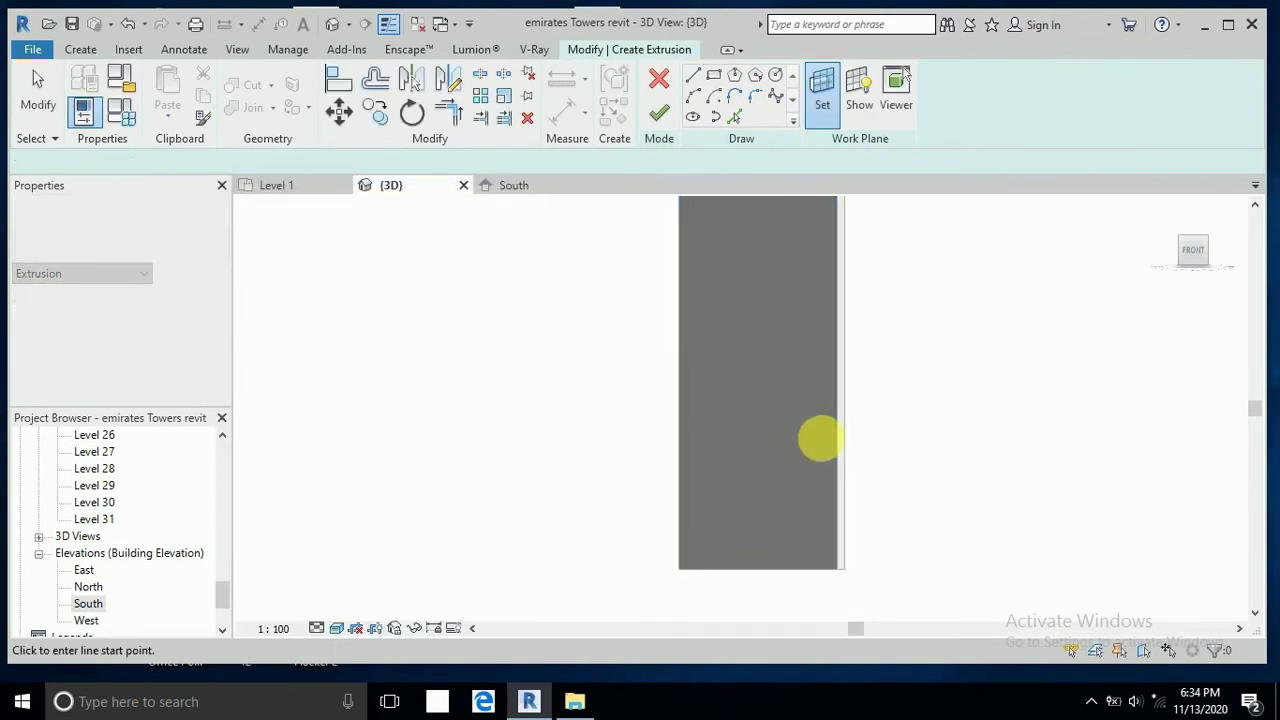
# Step: Sketch two vertical lines about 17 high and 14 apart up from the front face's bottom edge, and join their upper ends
pyautogui.scroll(2, 730, 572)
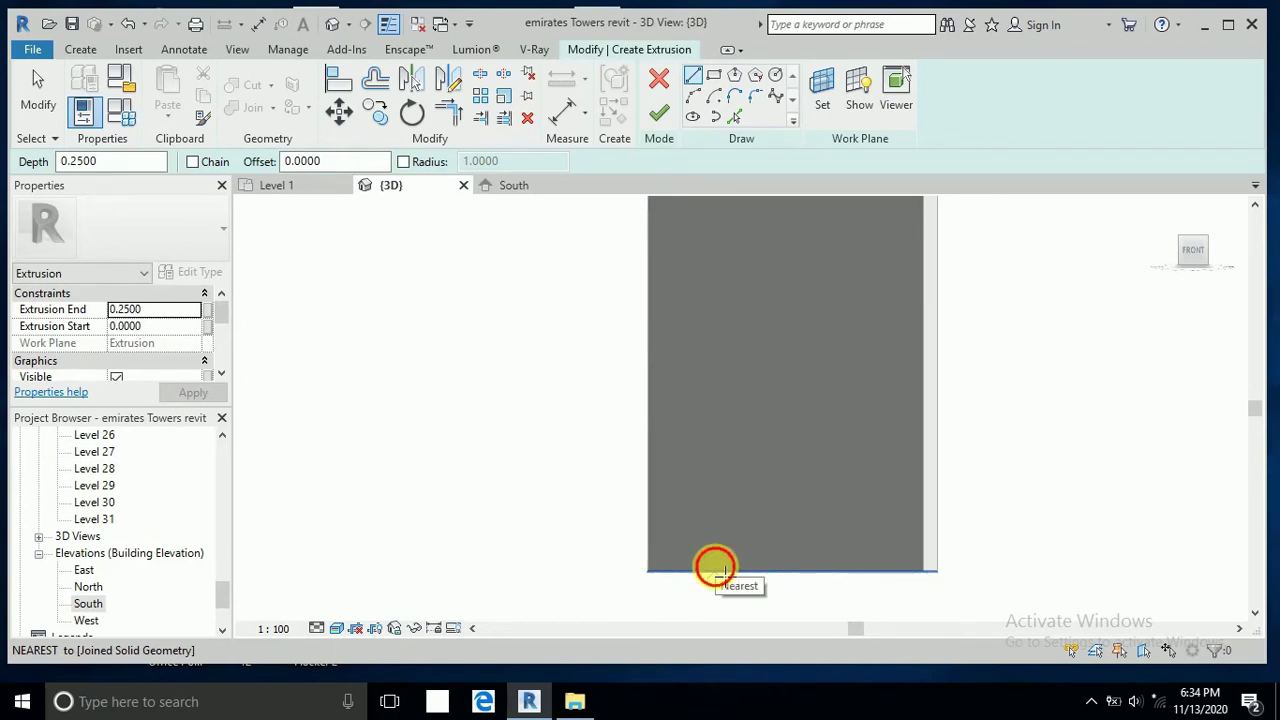
pyautogui.click(715, 570)
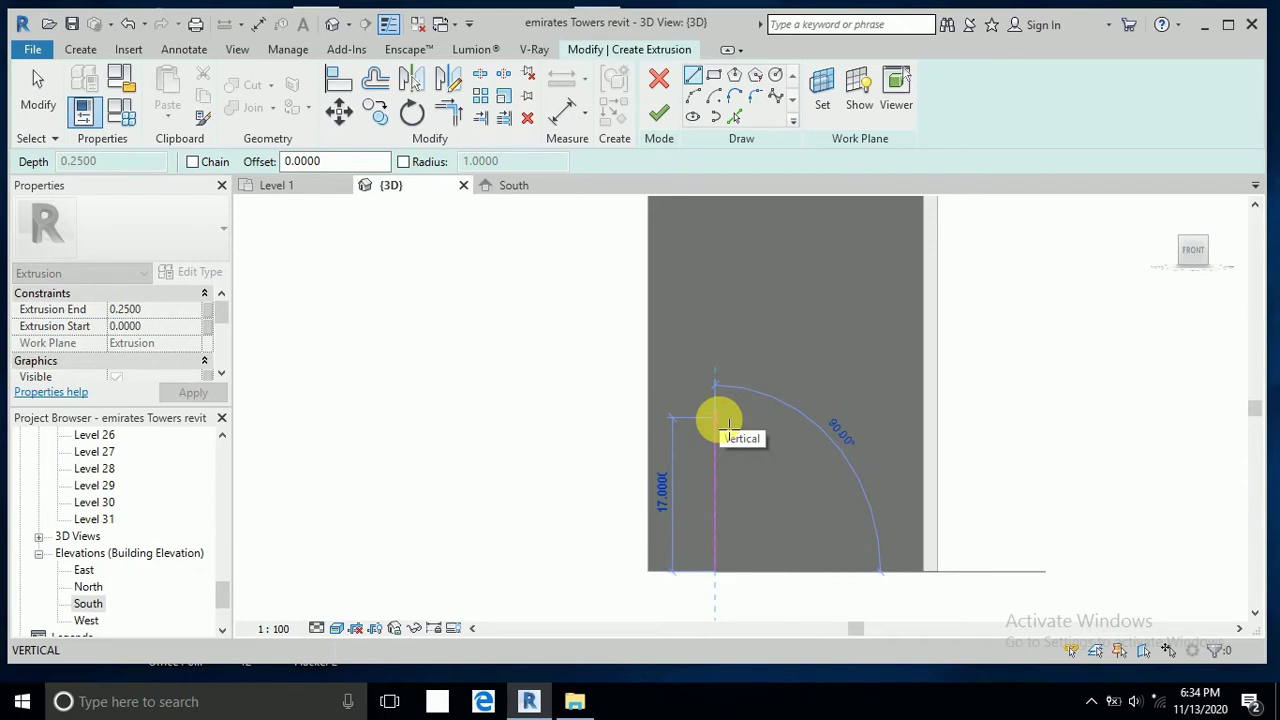
pyautogui.click(730, 422)
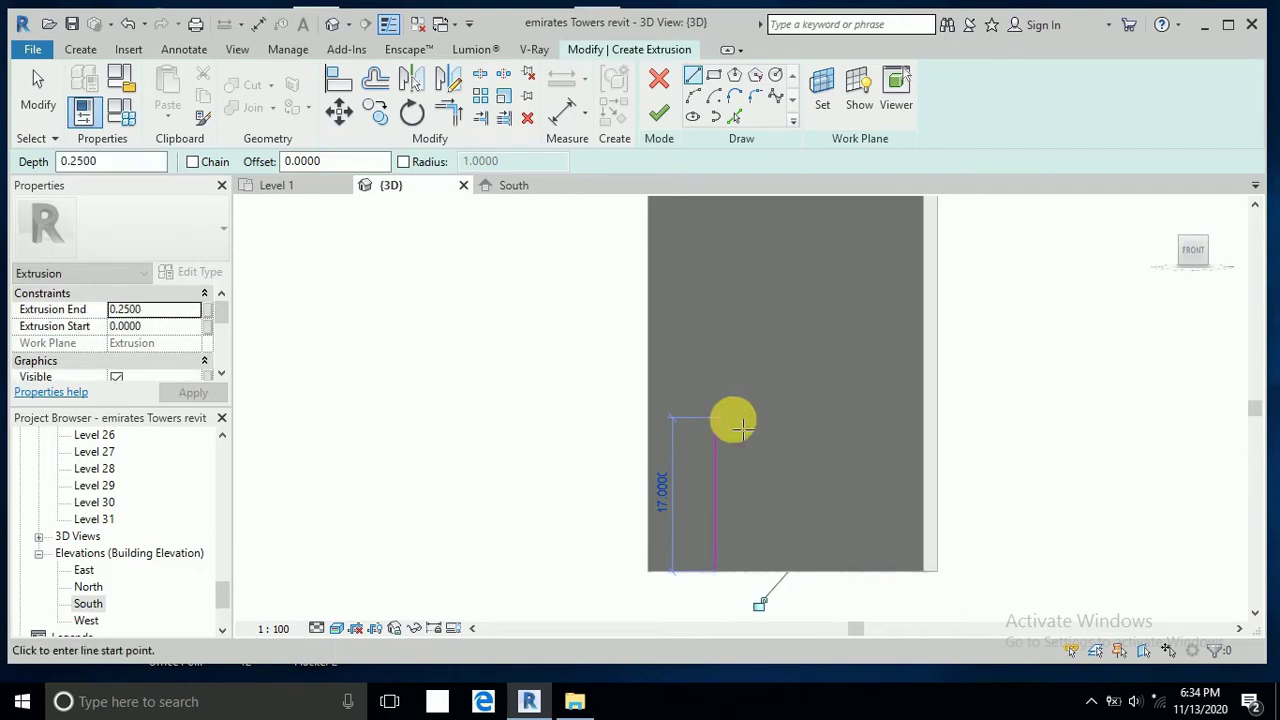
pyautogui.click(830, 422)
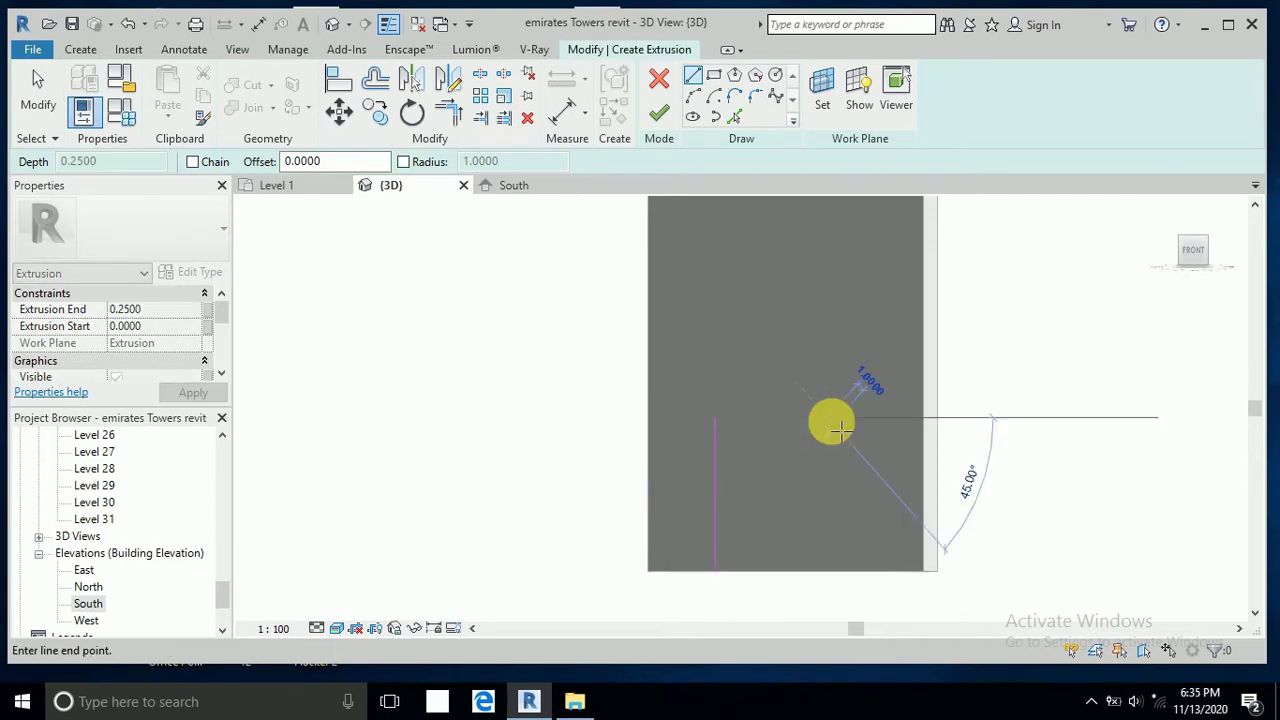
pyautogui.click(830, 570)
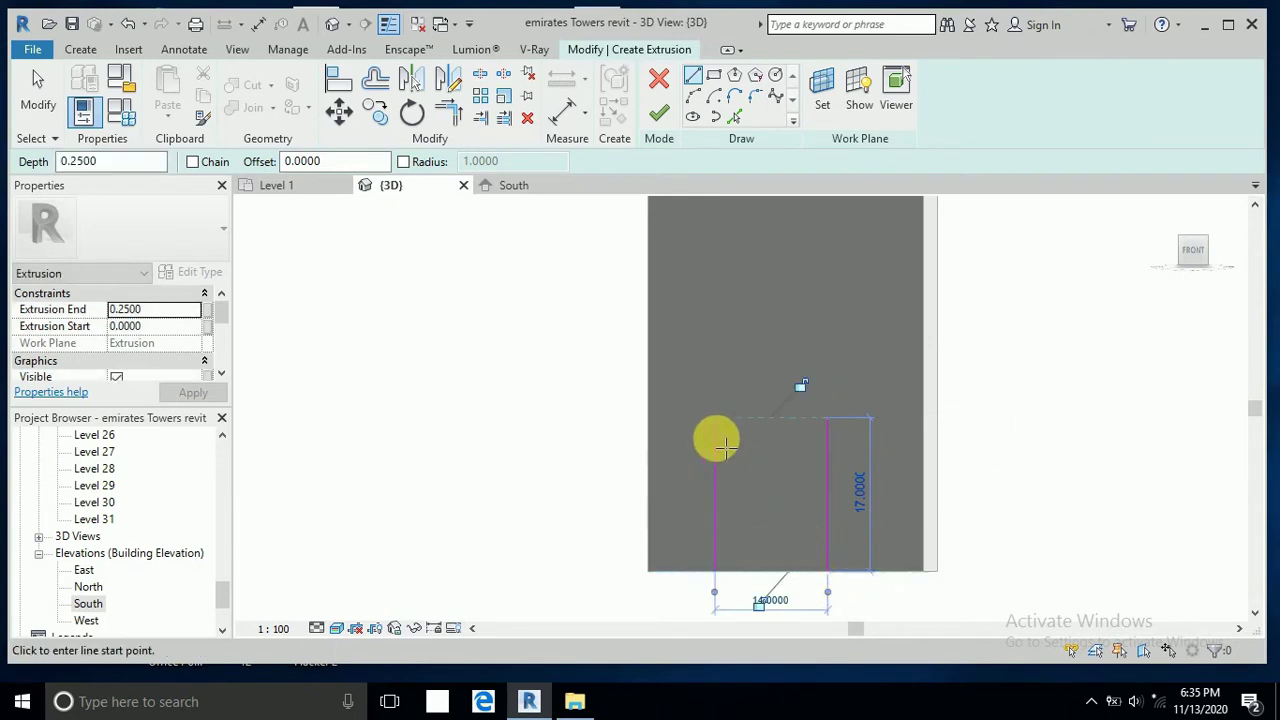
pyautogui.click(715, 418)
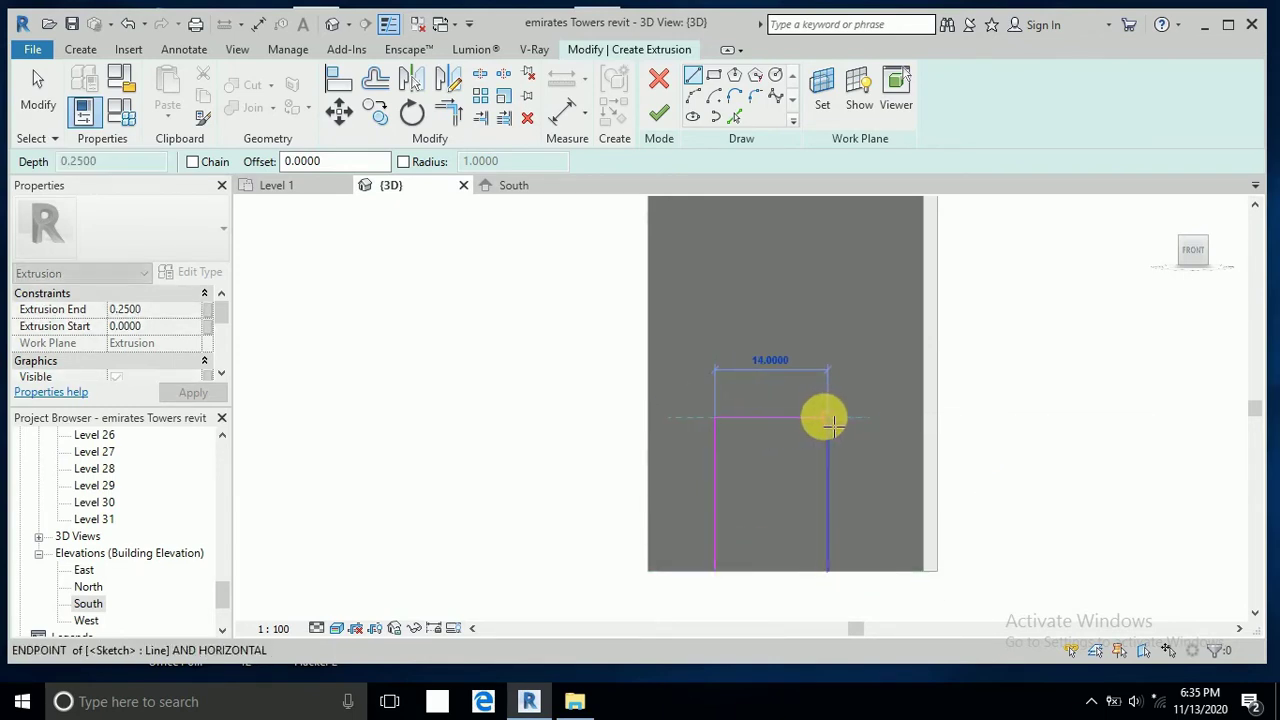
pyautogui.click(828, 419)
# Step: Close the rectangular sketch along the tower's bottom edge and finish the extrusion with a depth of 0.25
pyautogui.scroll(-5, 805, 500)
pyautogui.moveTo(818, 532)
pyautogui.keyDown('shift'); pyautogui.mouseDown(button='middle')
pyautogui.moveTo(829, 529)
pyautogui.moveTo(817, 537)
pyautogui.mouseUp(button='middle'); pyautogui.keyUp('shift')
pyautogui.scroll(3, 790, 524)
pyautogui.scroll(2, 785, 522)
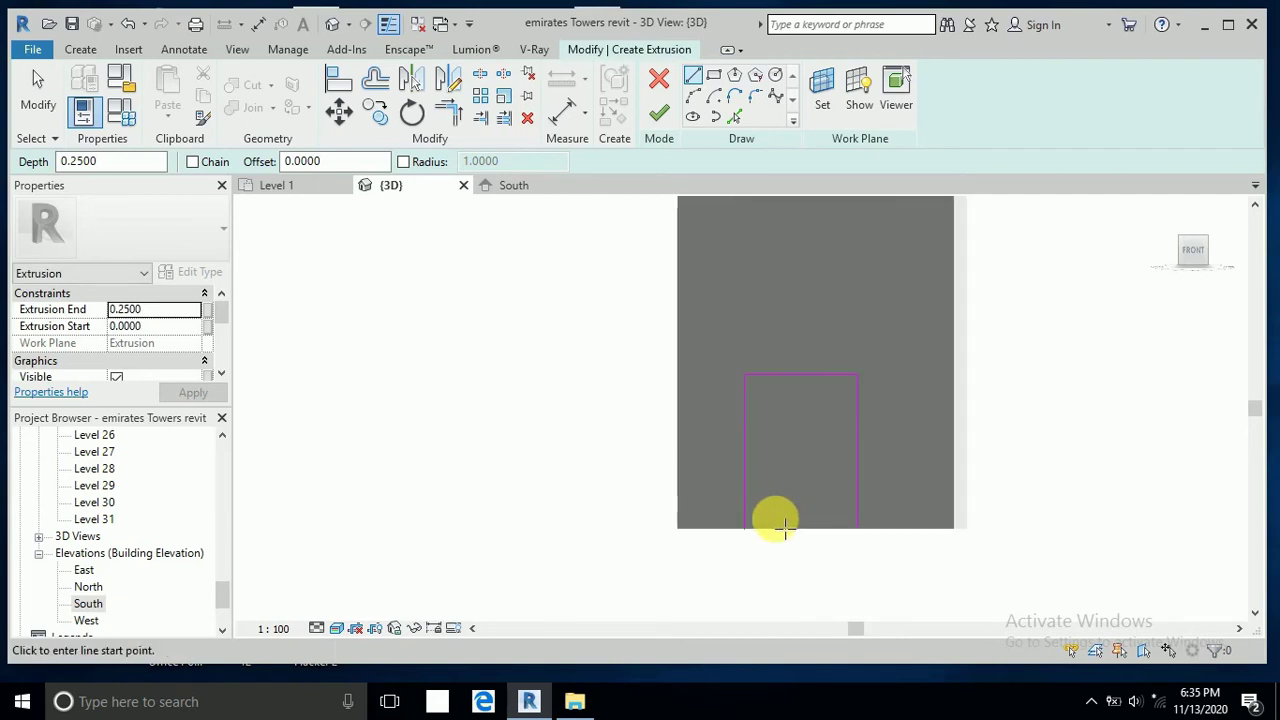
pyautogui.click(745, 528)
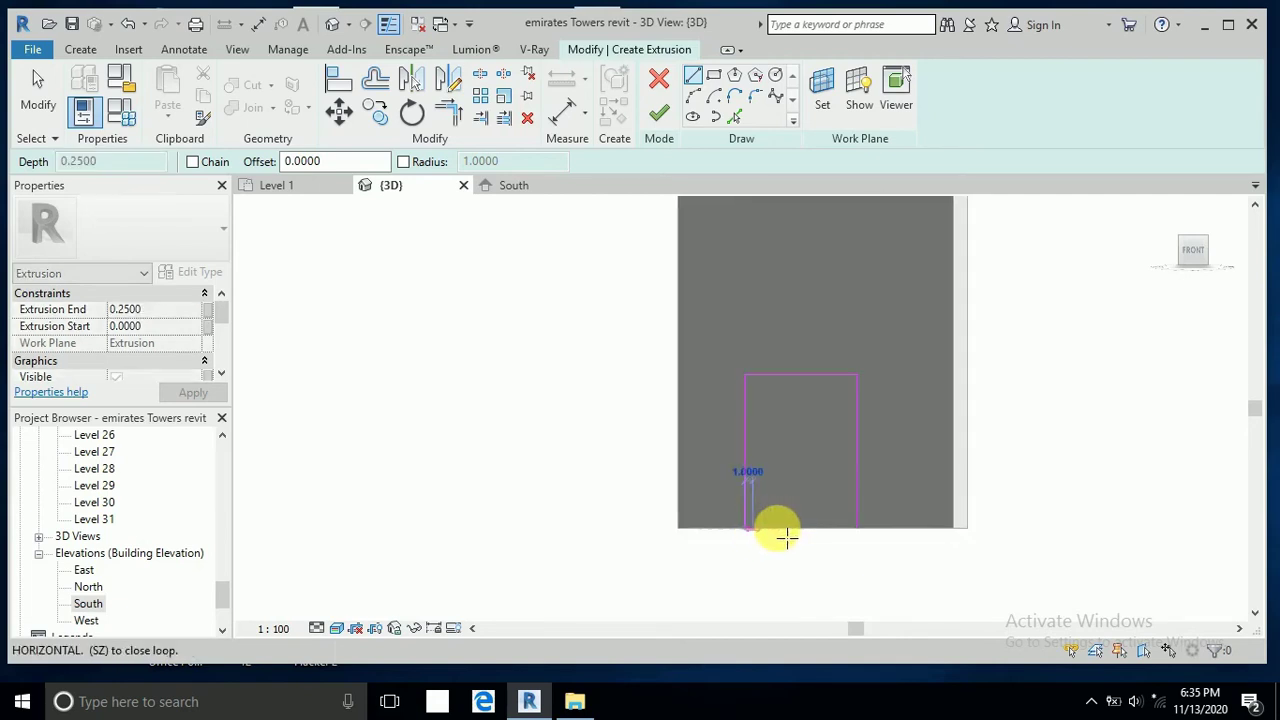
pyautogui.click(855, 528)
pyautogui.click(38, 95)
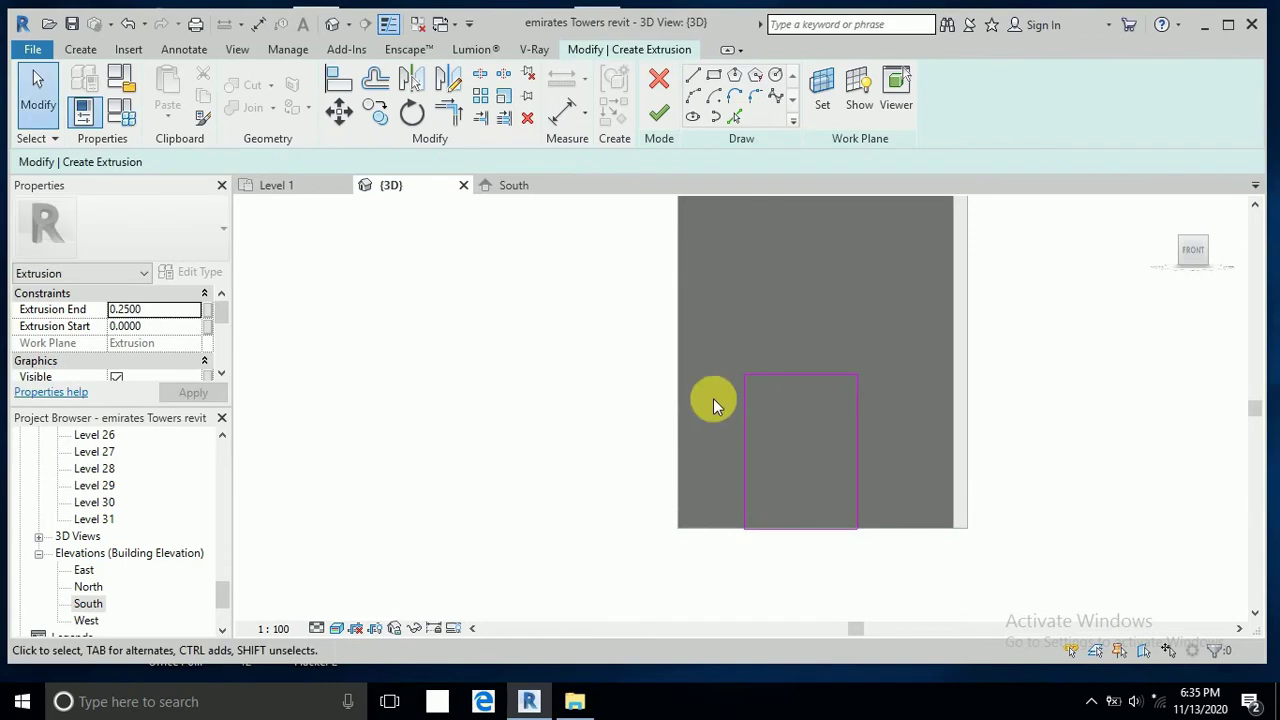
pyautogui.click(659, 116)
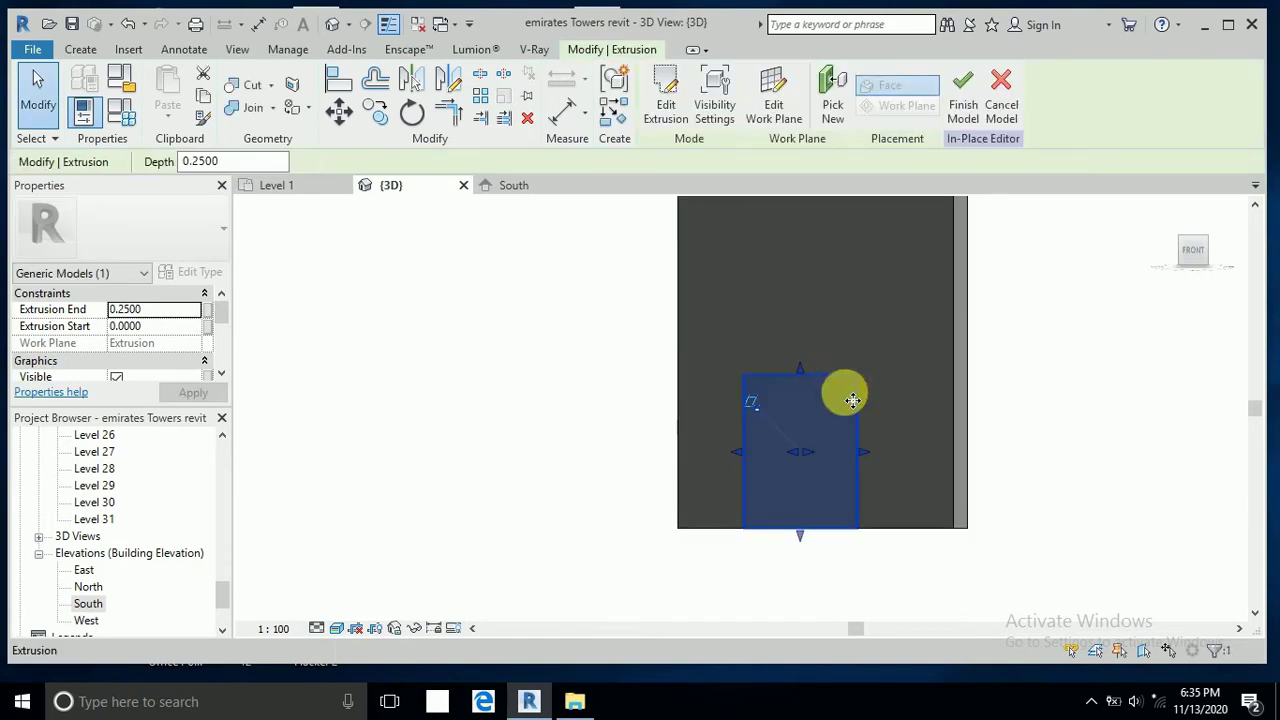
# Step: Stretch the rectangular extrusion through the front wall in both directions to a total depth of about 7.76
pyautogui.keyDown('shift'); pyautogui.moveTo(852, 400); pyautogui.dragTo(813, 458, button='middle'); pyautogui.keyUp('shift')
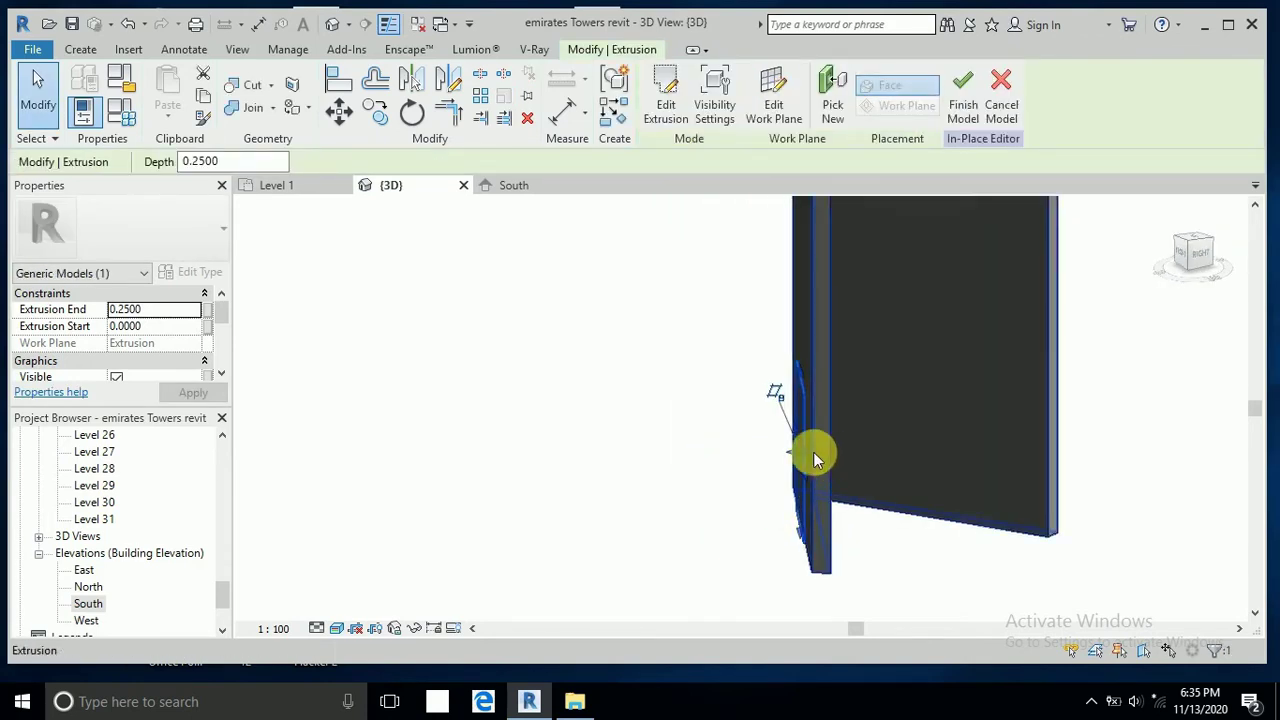
pyautogui.moveTo(812, 452); pyautogui.dragTo(720, 457)
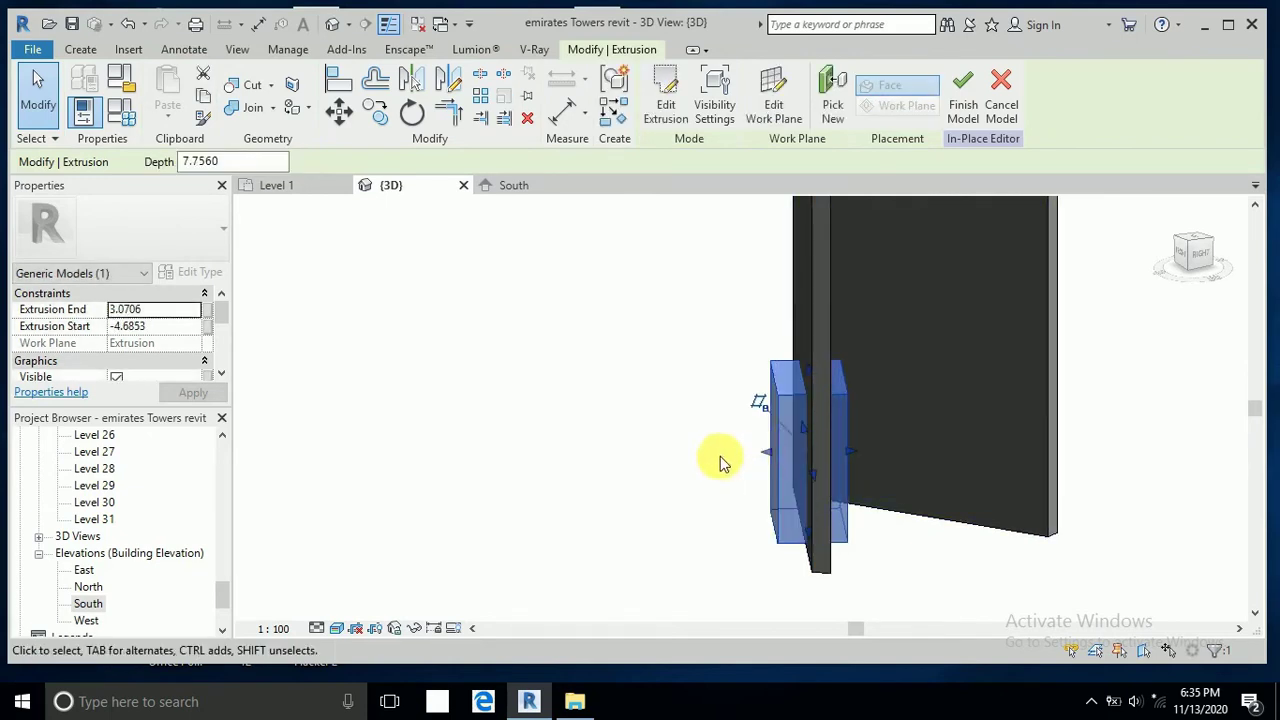
pyautogui.keyDown('shift'); pyautogui.moveTo(720, 457); pyautogui.dragTo(955, 480, button='middle'); pyautogui.keyUp('shift')
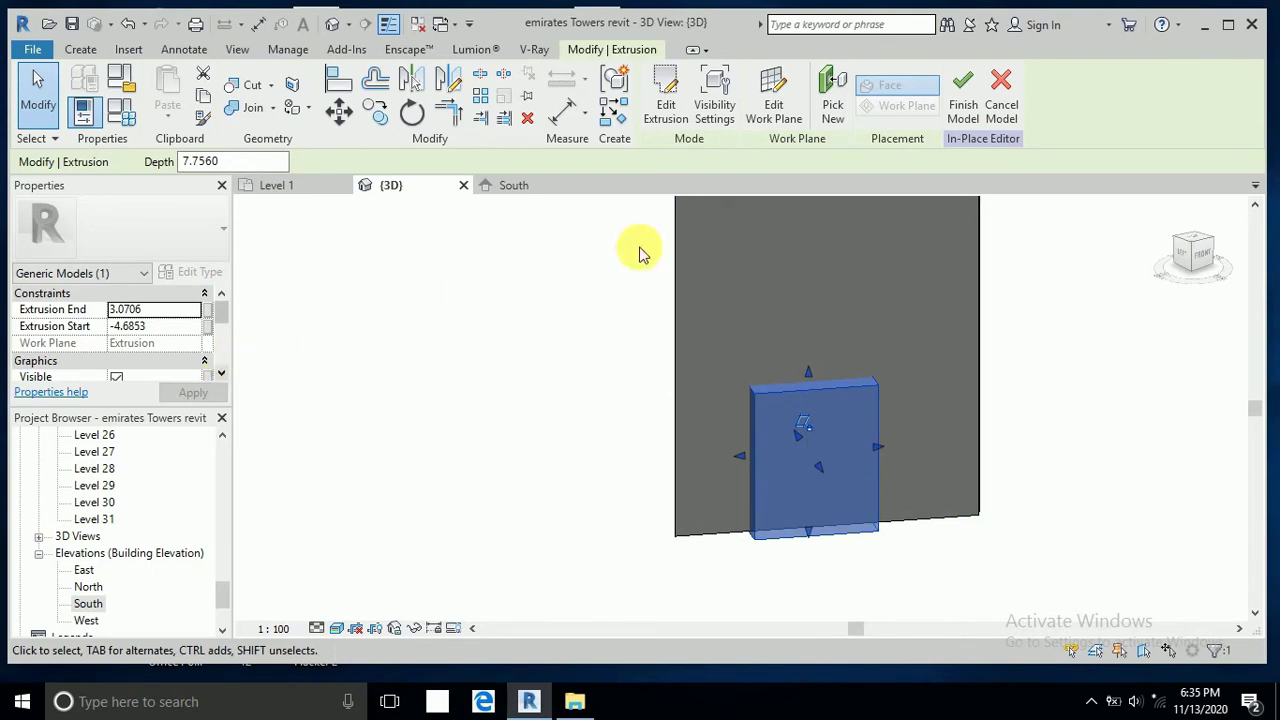
# Step: Change the rectangular extrusion from Solid to Void and apply it
pyautogui.scroll(-3, 197, 350)
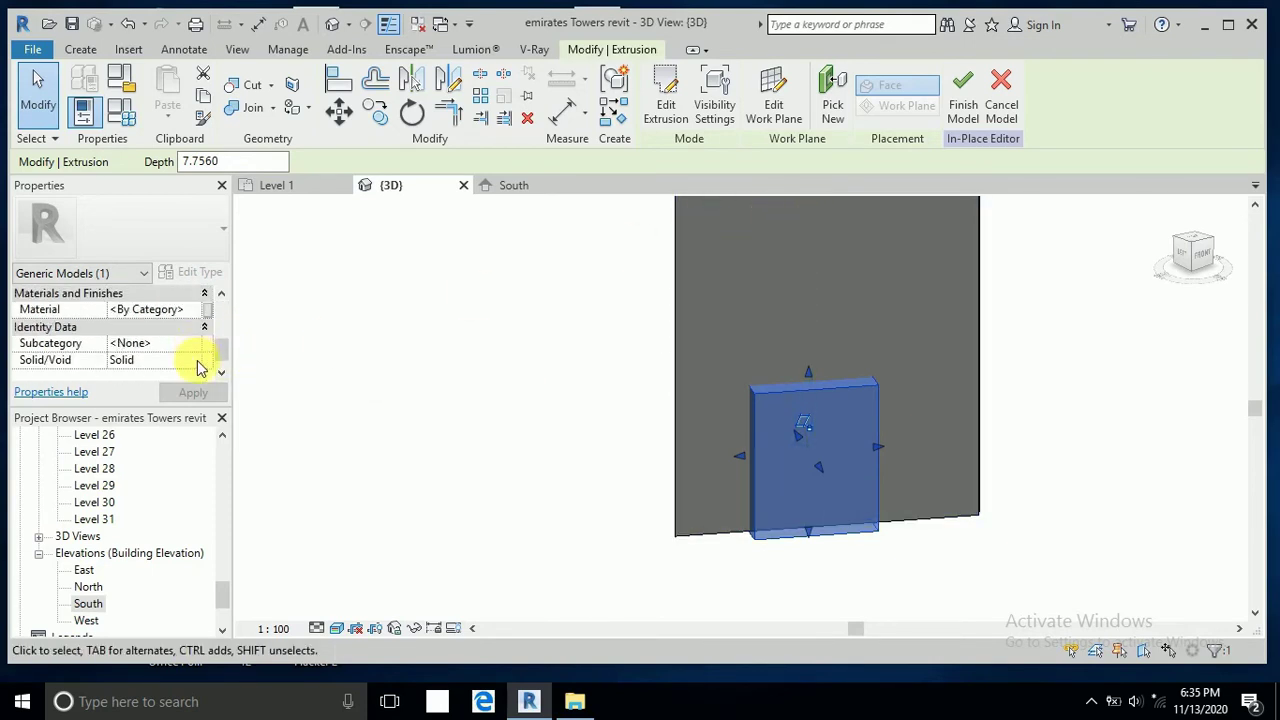
pyautogui.click(197, 367)
pyautogui.click(175, 392)
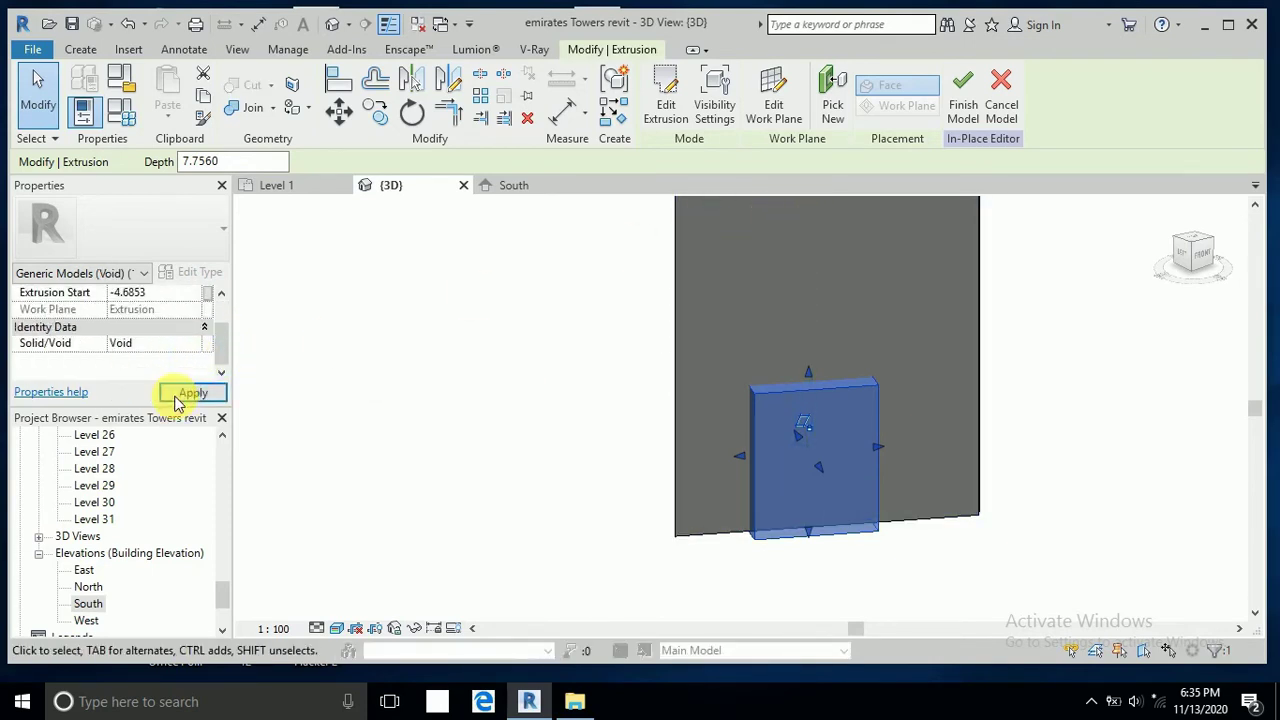
pyautogui.click(190, 393)
# Step: Cut the tower's front wall with the rectangular void to make an opening at its base
pyautogui.keyDown('shift'); pyautogui.moveTo(506, 409); pyautogui.dragTo(392, 420, button='middle'); pyautogui.keyUp('shift')
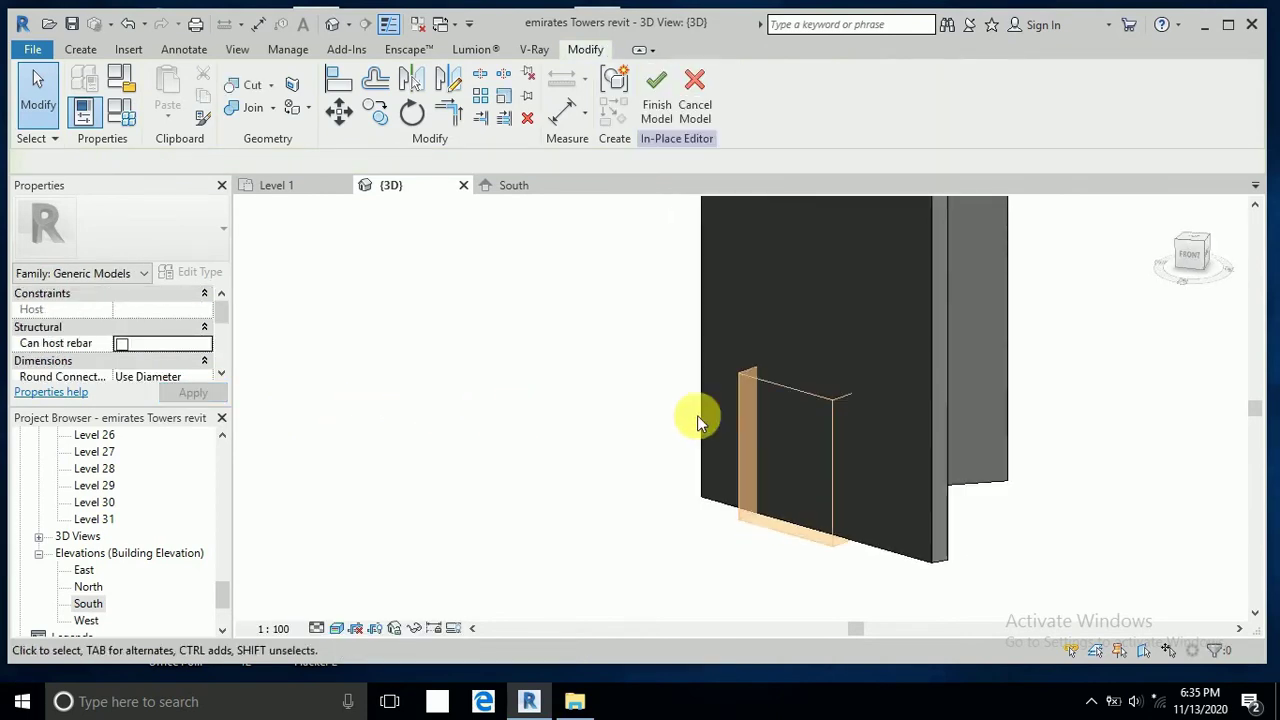
pyautogui.click(768, 392)
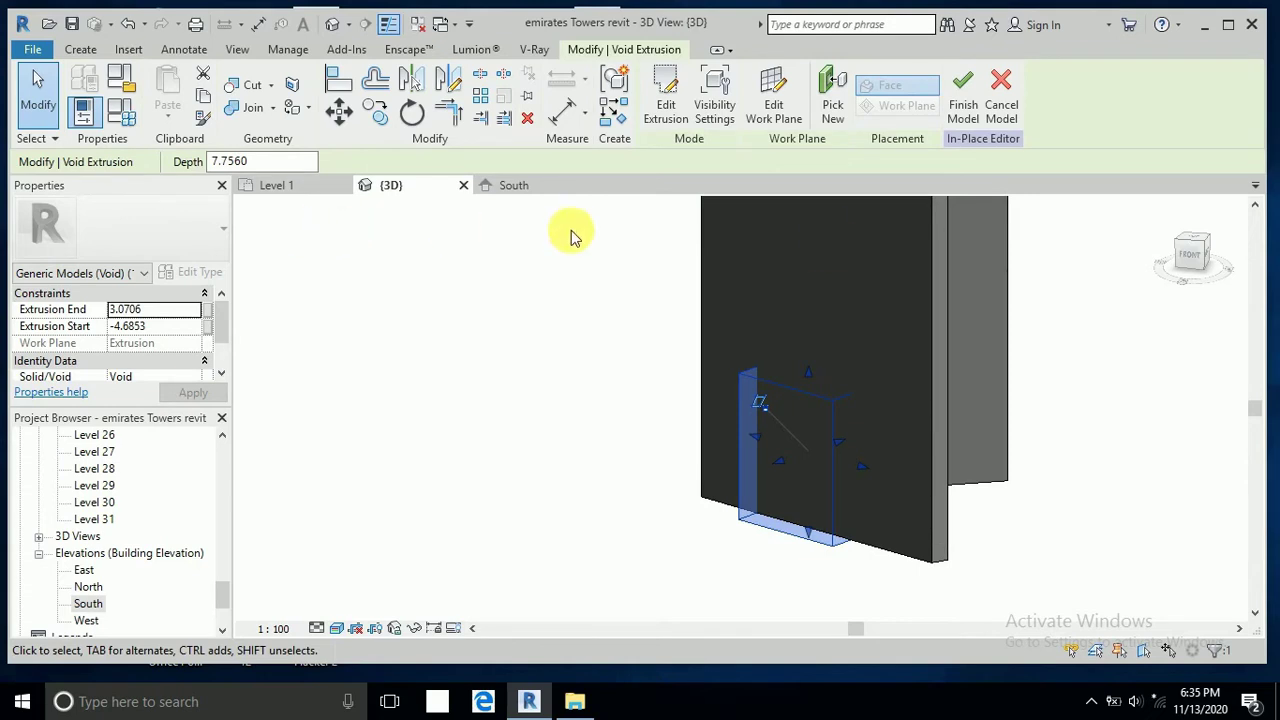
pyautogui.scroll(-1, 196, 348)
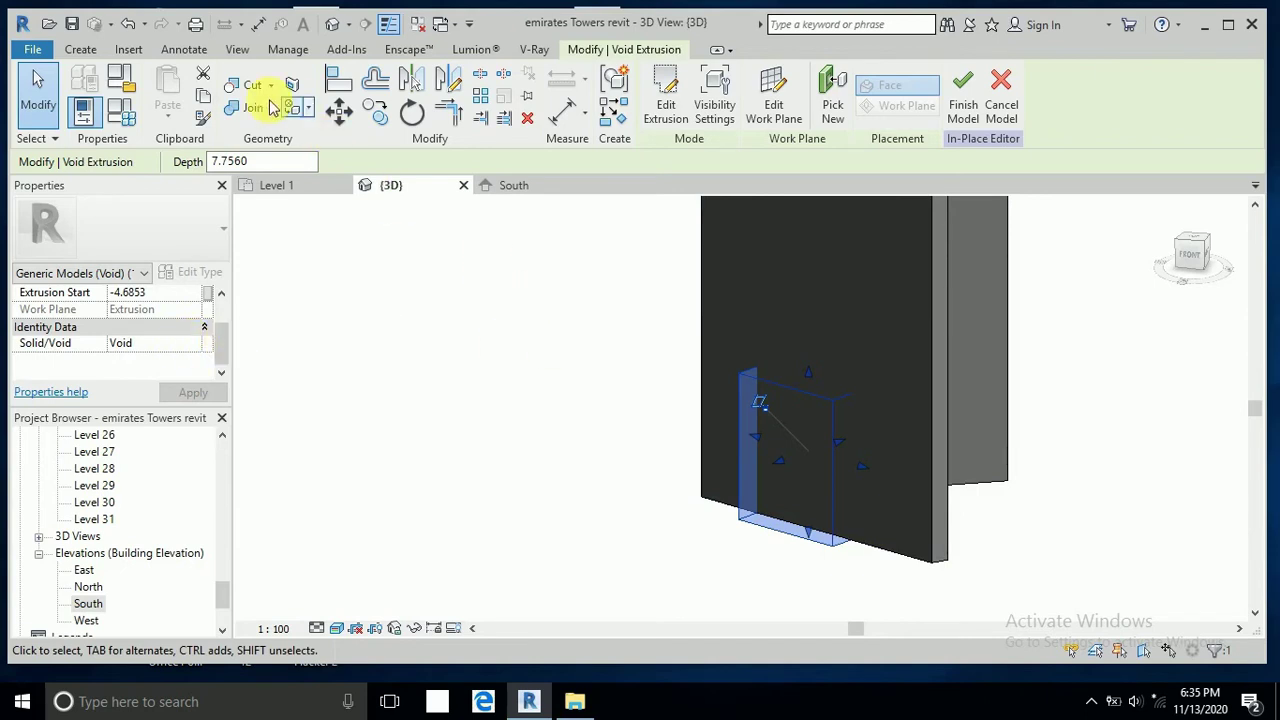
pyautogui.click(258, 90)
pyautogui.click(783, 413)
pyautogui.click(738, 383)
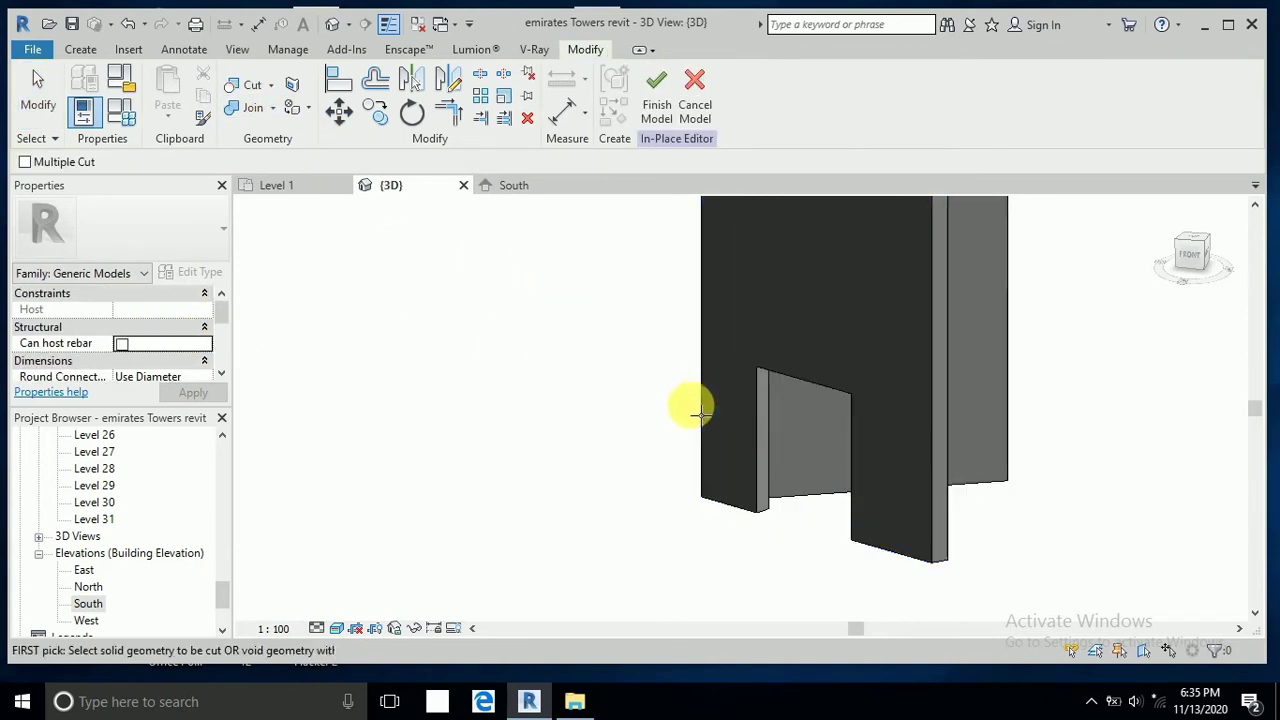
# Step: Start a new extrusion on the Level 1 plan and sketch two parallel vertical lines 10 long, about 2 apart, west of the tower
pyautogui.keyDown('shift'); pyautogui.moveTo(660, 430); pyautogui.dragTo(915, 420, button='middle'); pyautogui.keyUp('shift')
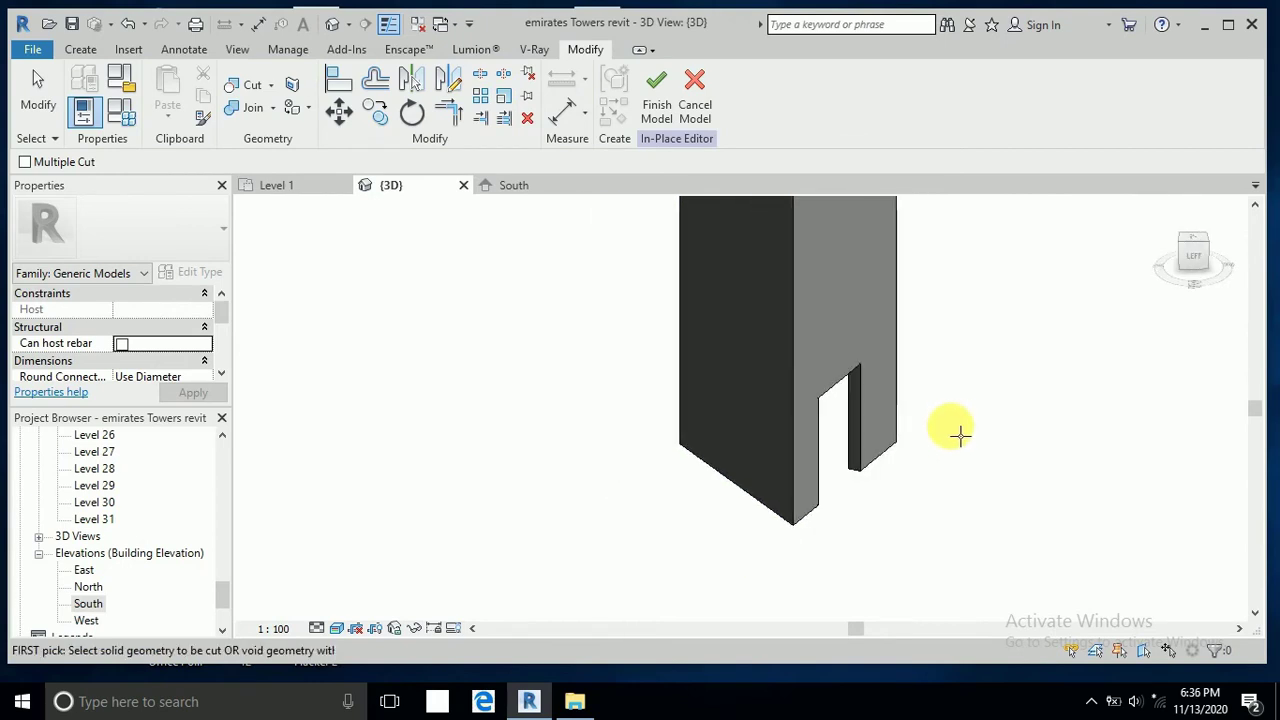
pyautogui.keyDown('shift'); pyautogui.moveTo(946, 428); pyautogui.dragTo(889, 449, button='middle'); pyautogui.keyUp('shift')
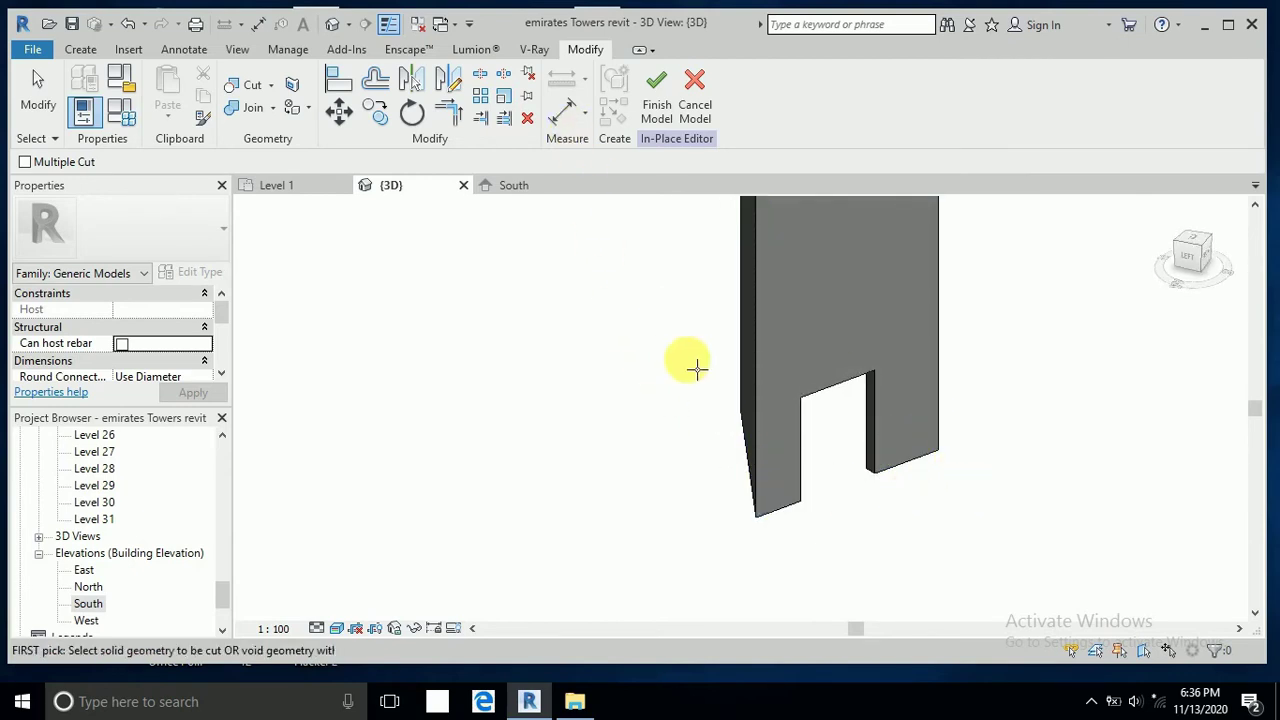
pyautogui.keyDown('shift'); pyautogui.moveTo(697, 368); pyautogui.dragTo(906, 504, button='middle'); pyautogui.keyUp('shift')
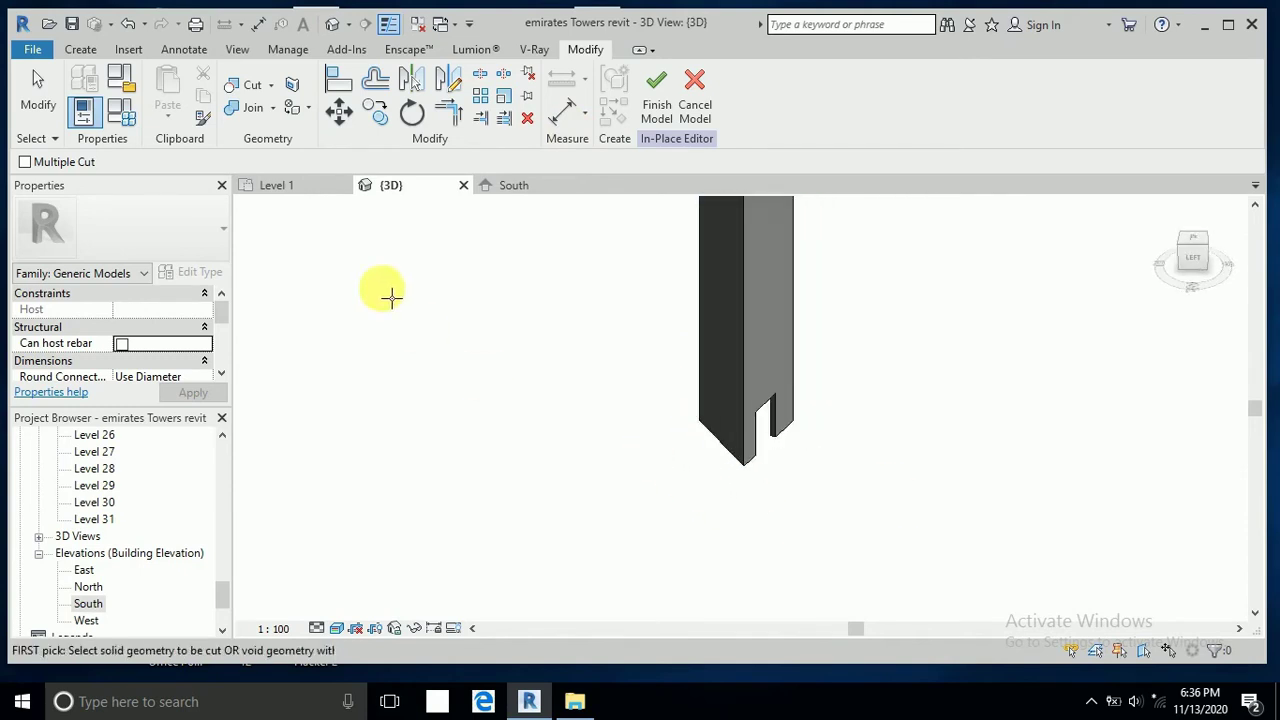
pyautogui.click(81, 52)
pyautogui.click(180, 115)
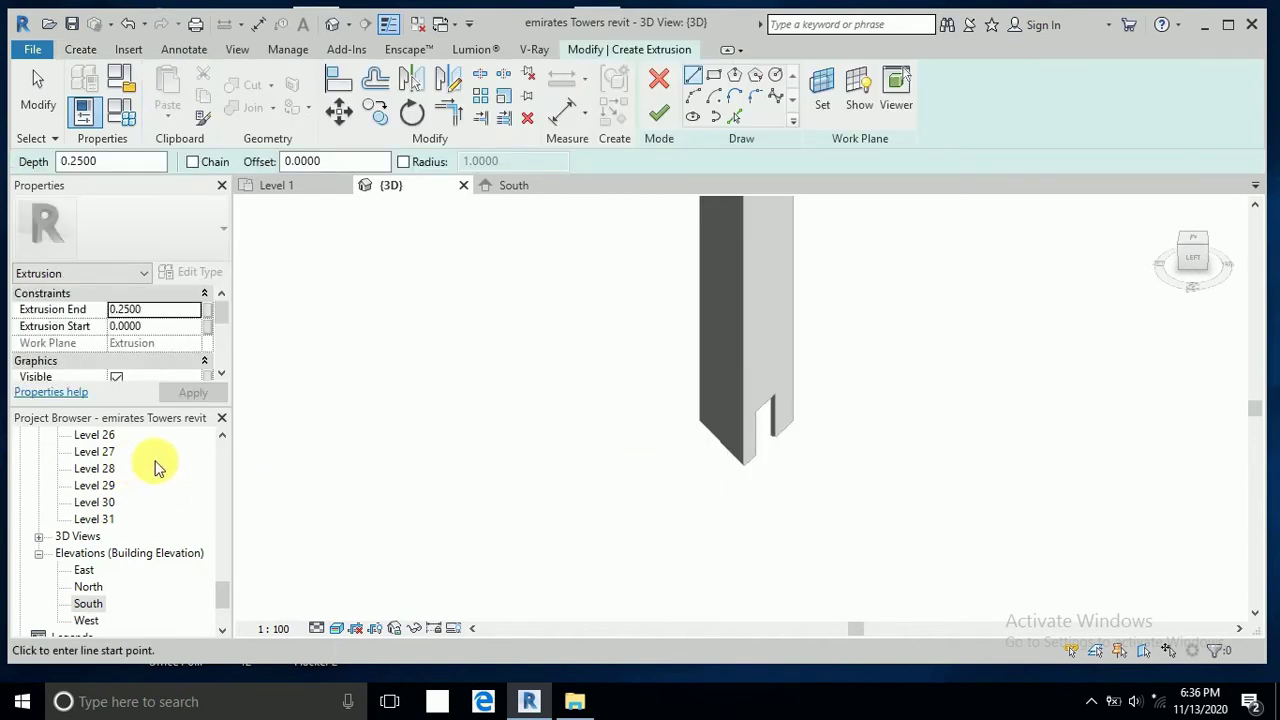
pyautogui.moveTo(222, 592); pyautogui.dragTo(217, 434)
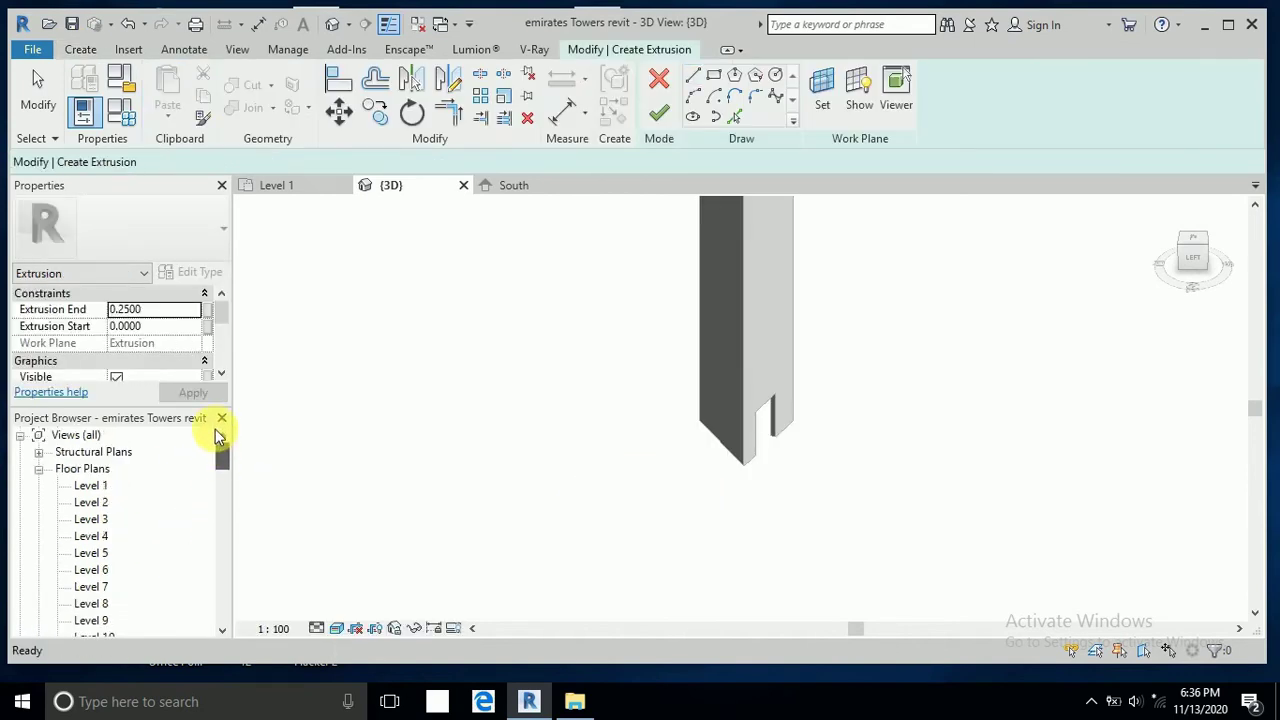
pyautogui.doubleClick(91, 486)
pyautogui.click(462, 310)
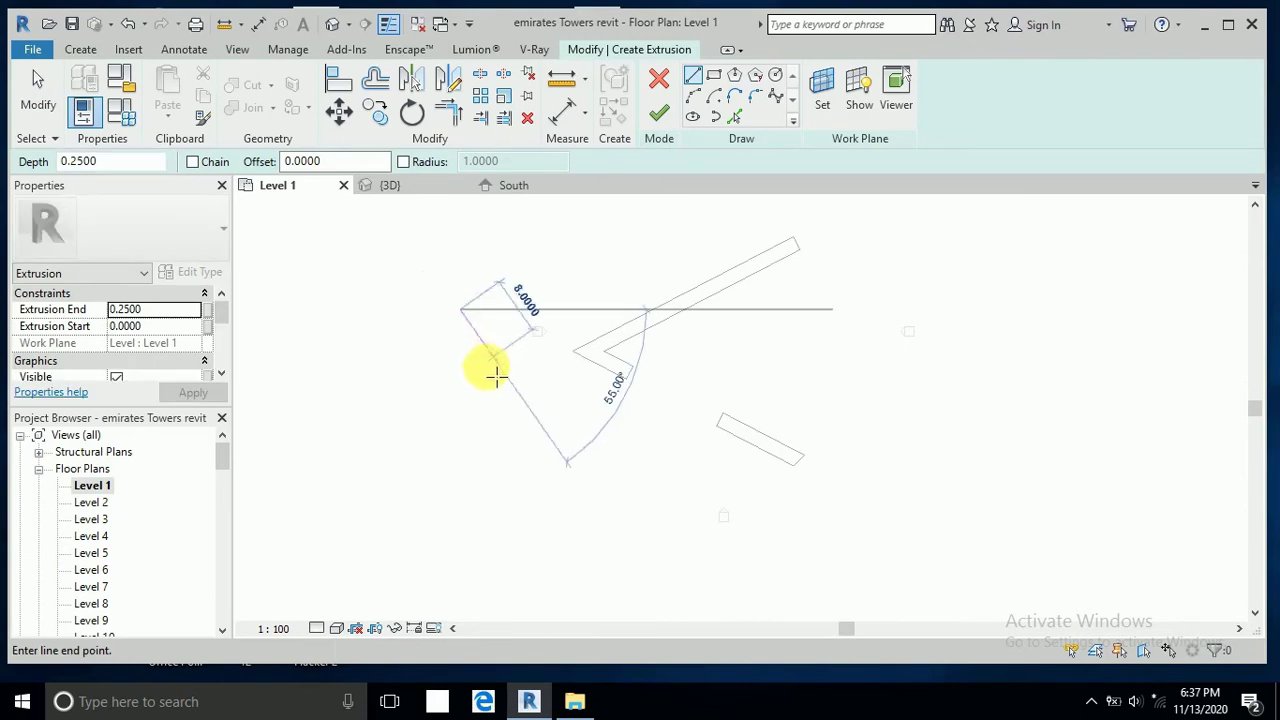
pyautogui.click(460, 382)
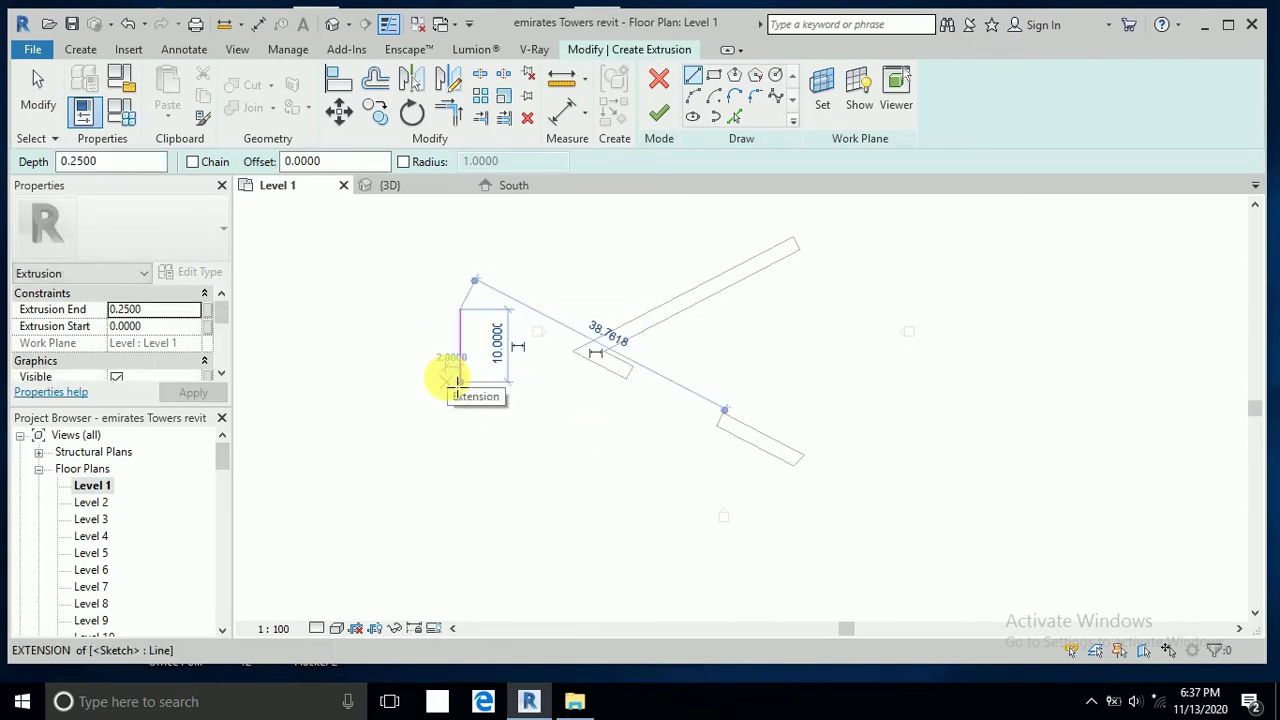
pyautogui.click(449, 381)
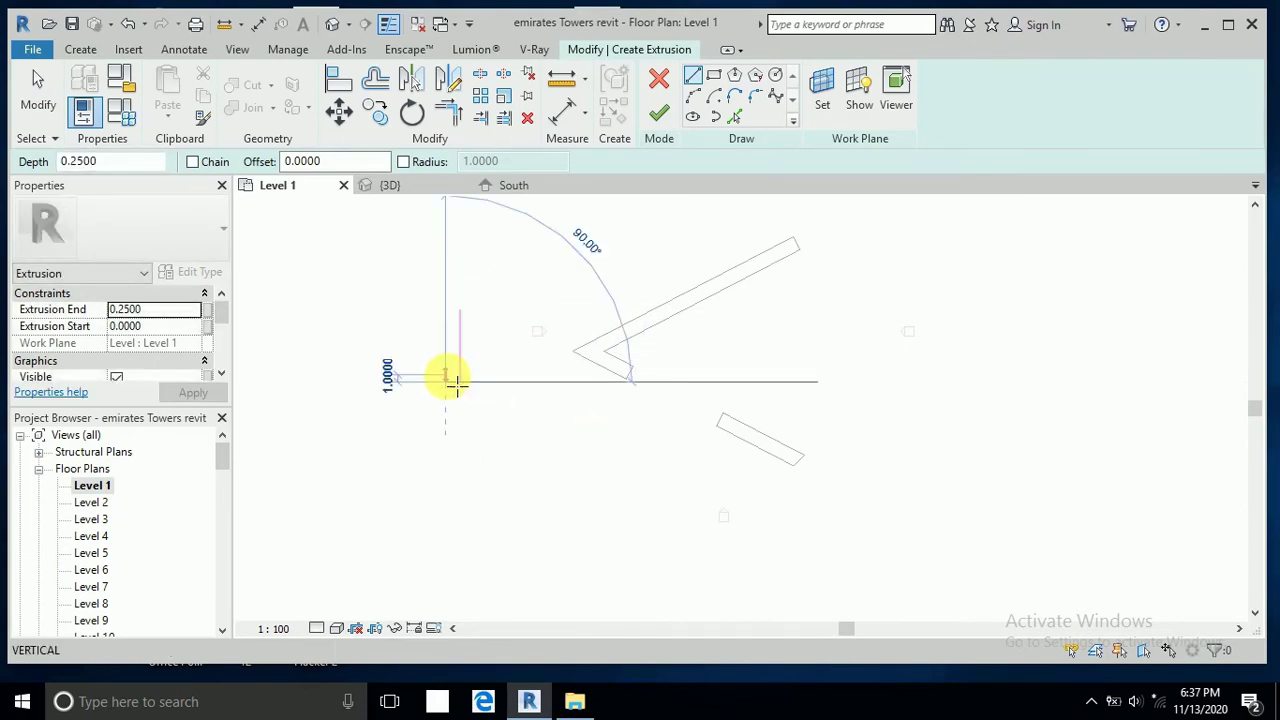
pyautogui.click(460, 319)
pyautogui.click(462, 319)
pyautogui.click(38, 88)
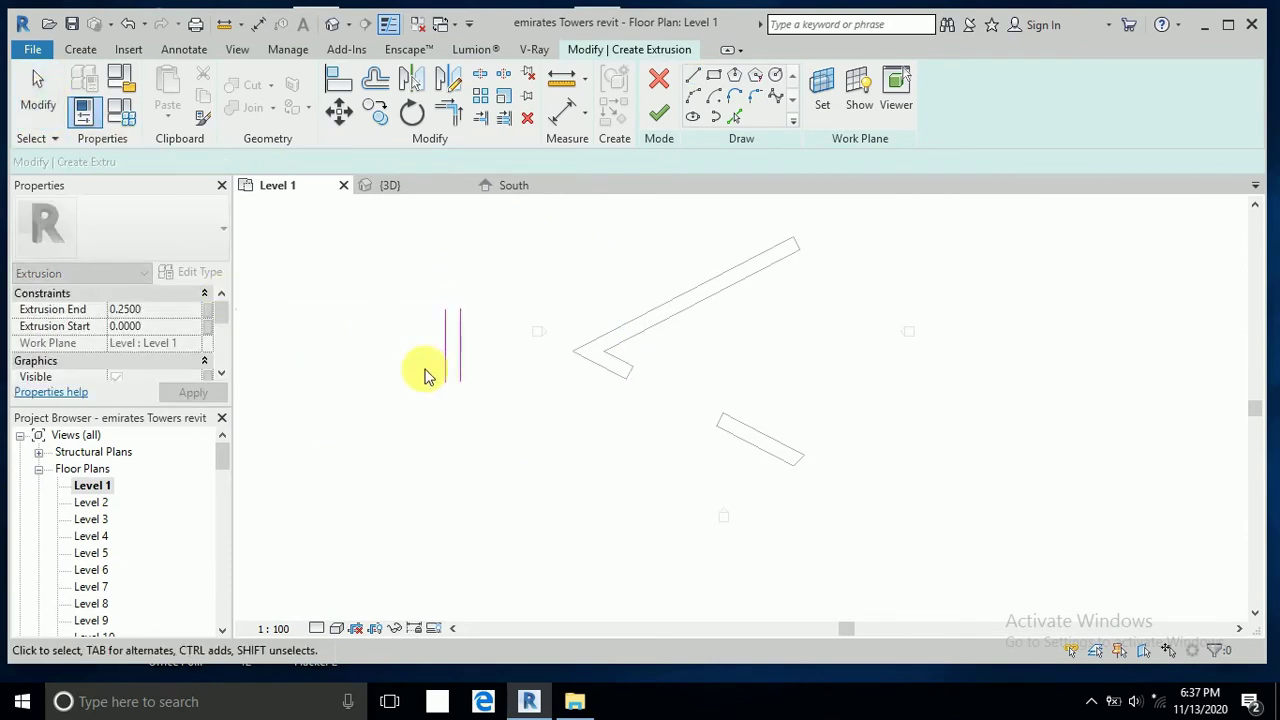
# Step: Close both ends of the parallel lines into a narrow rectangle and finish the extrusion with a depth of 0.25
pyautogui.click(690, 78)
pyautogui.click(447, 310)
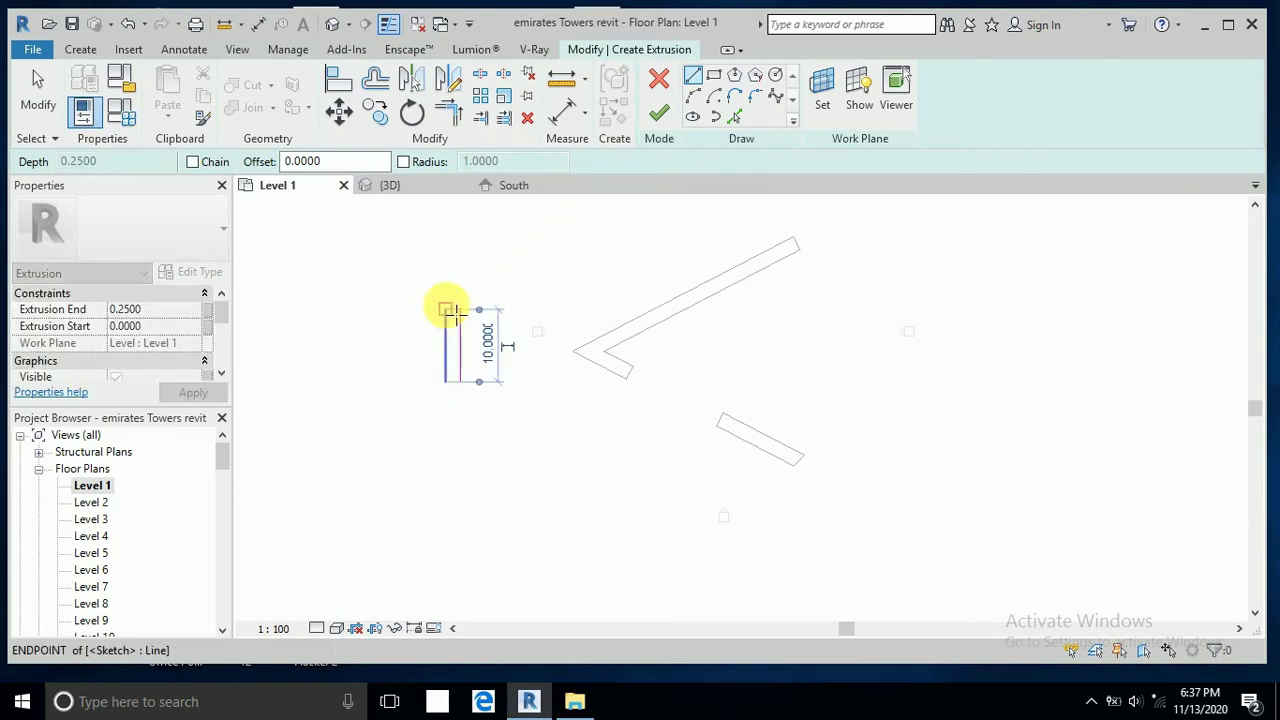
pyautogui.click(445, 380)
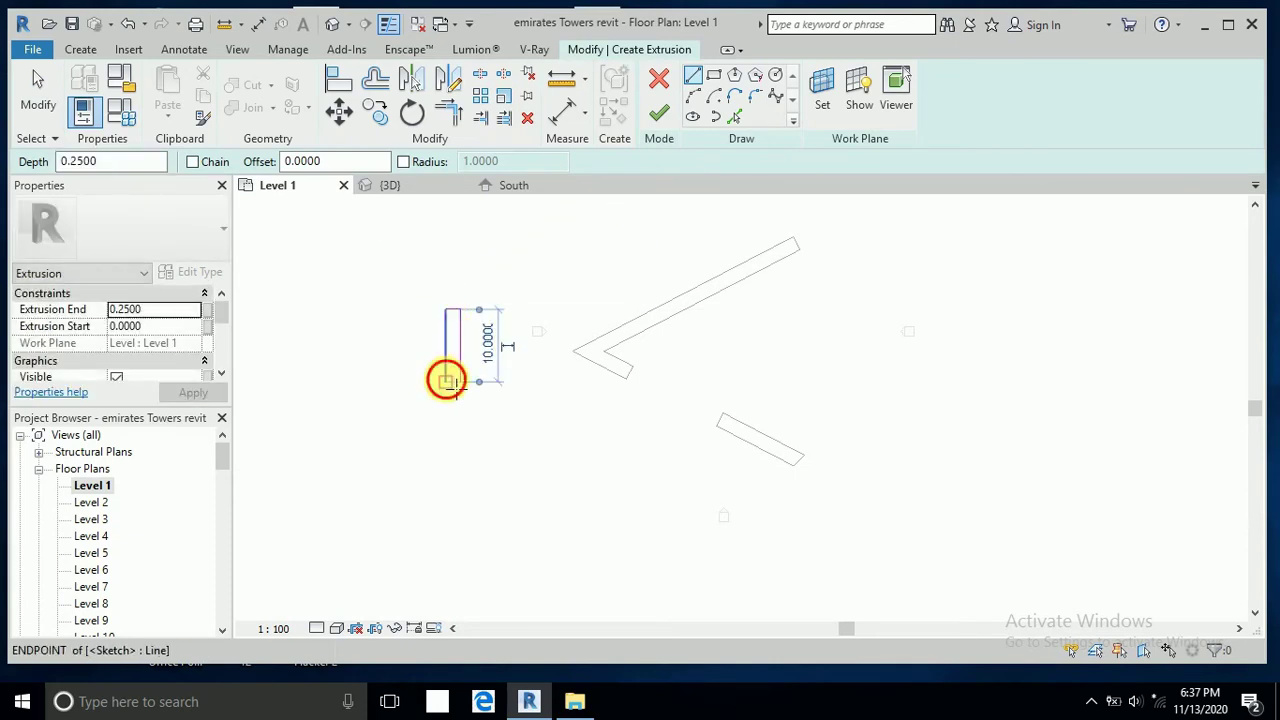
pyautogui.click(658, 113)
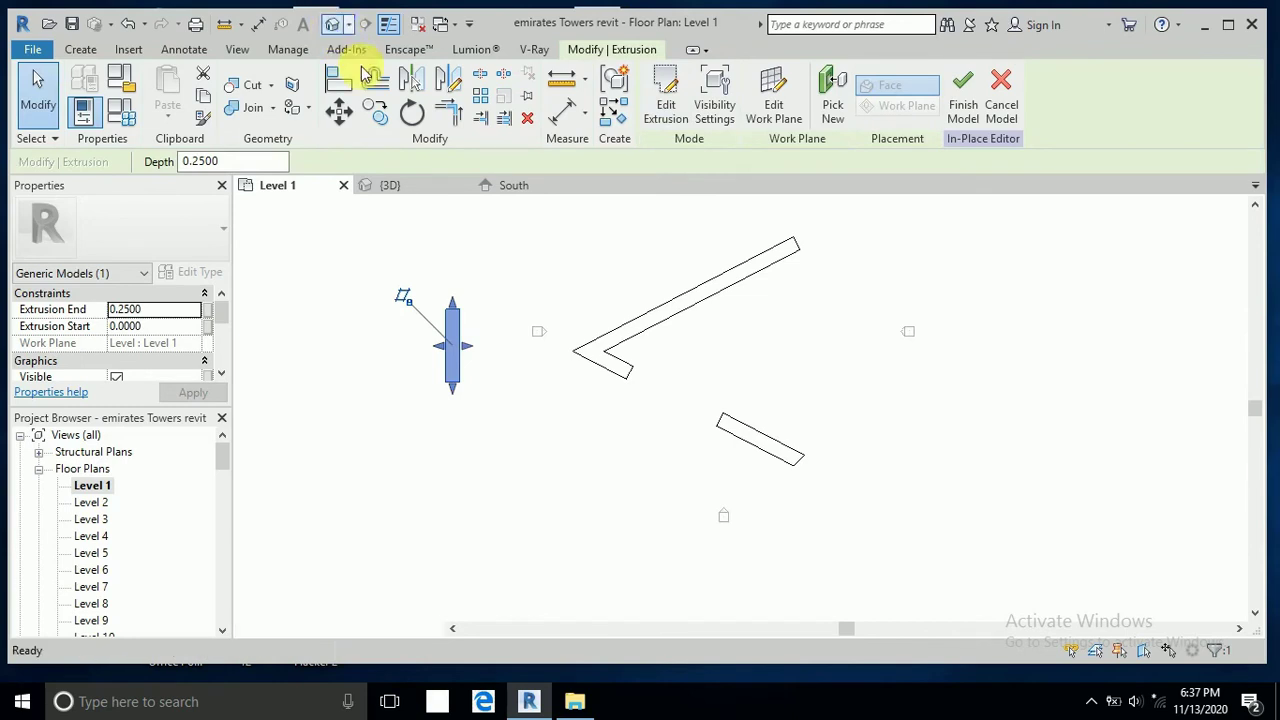
# Step: Stretch the thin rectangular extrusion upward in the 3D view into a tall slab beside the tower
pyautogui.click(332, 23)
pyautogui.click(663, 428)
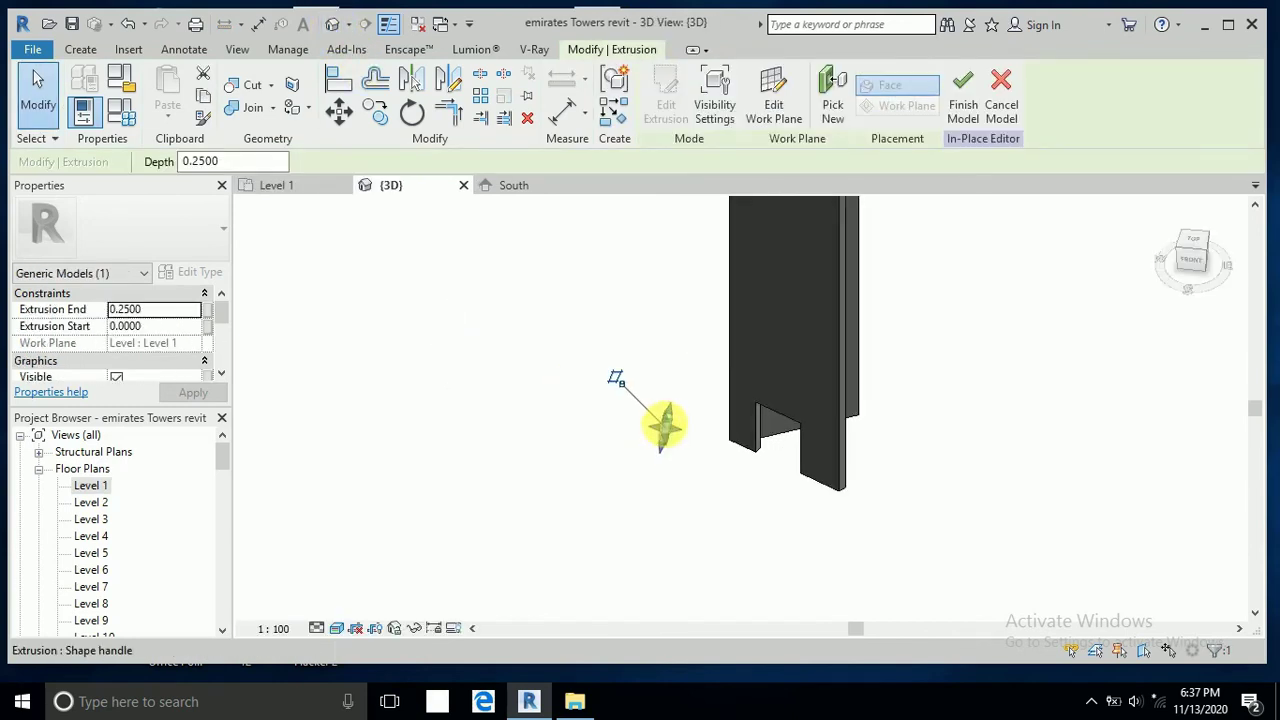
pyautogui.moveTo(663, 428); pyautogui.dragTo(646, 271)
pyautogui.click(443, 386)
pyautogui.scroll(-2, 451, 400)
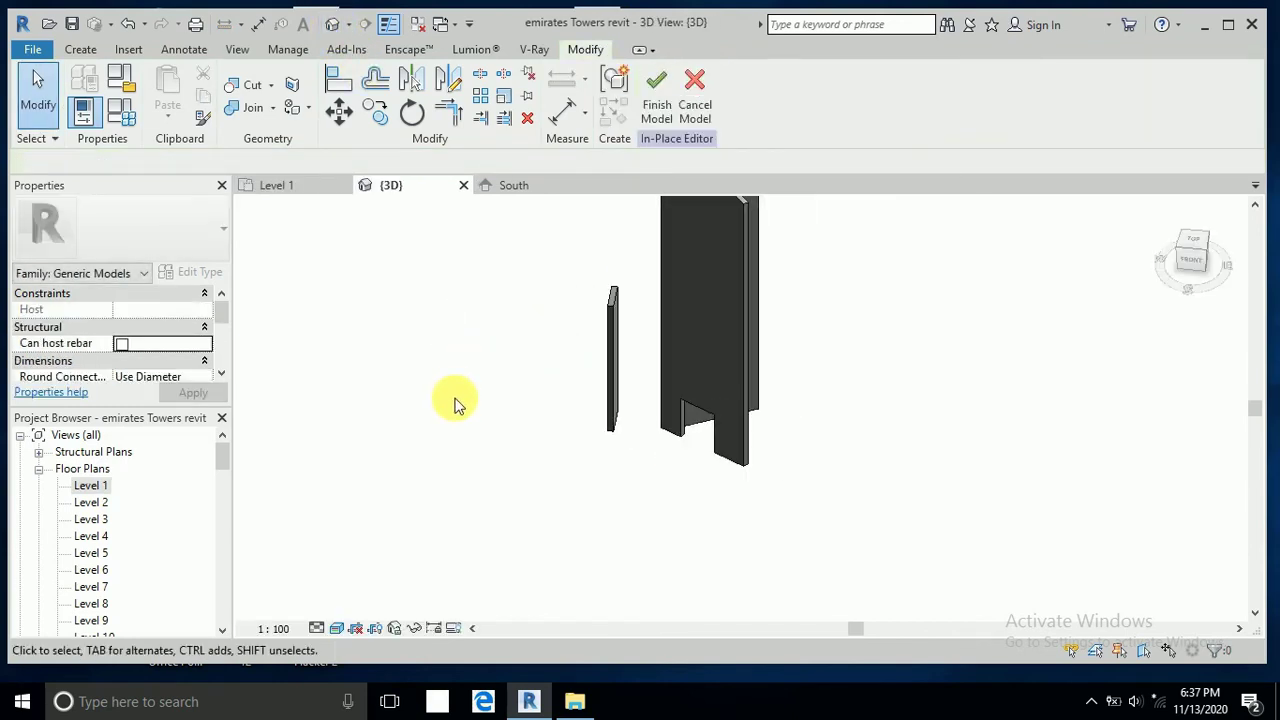
pyautogui.keyDown('shift'); pyautogui.moveTo(454, 403); pyautogui.dragTo(651, 449, button='middle'); pyautogui.keyUp('shift')
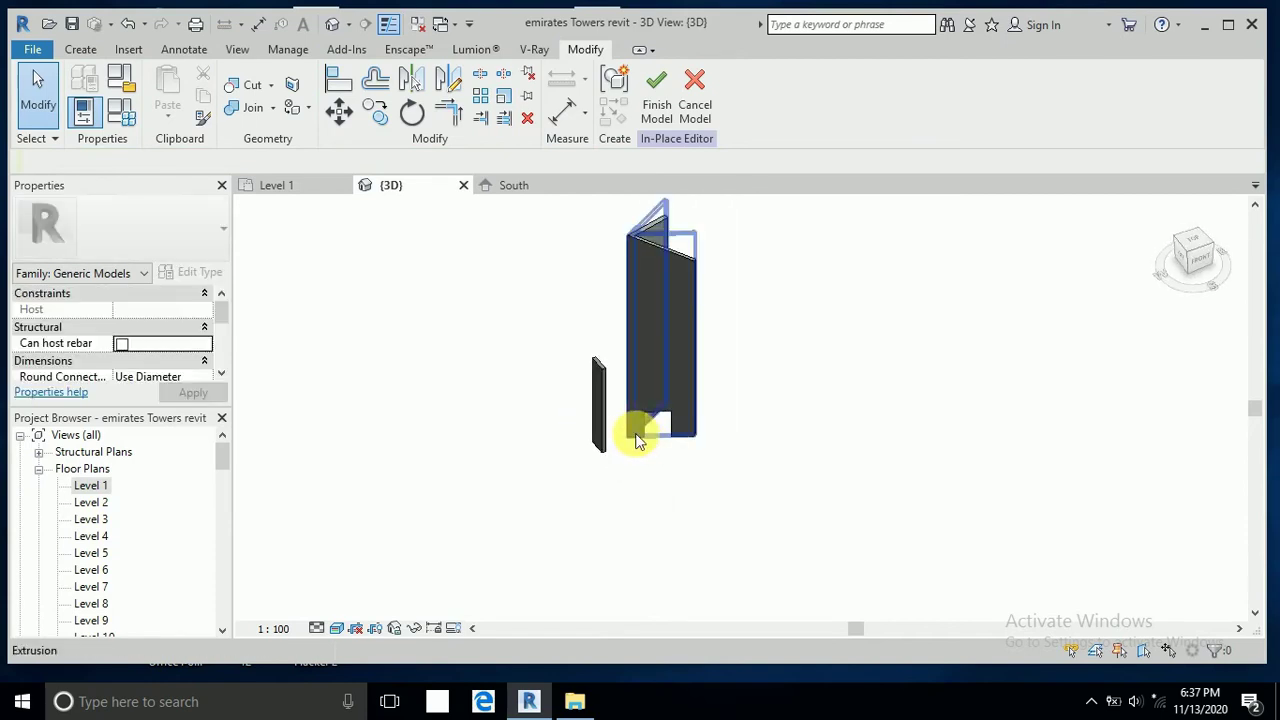
pyautogui.scroll(2, 617, 482)
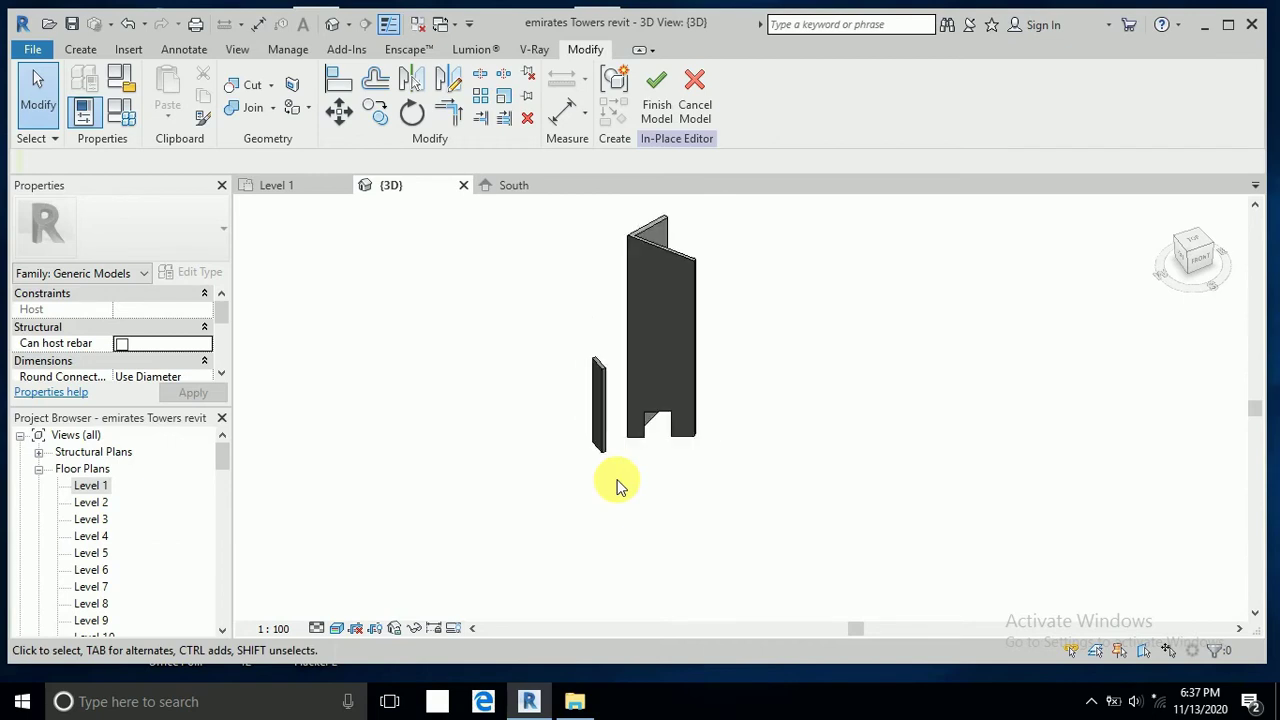
pyautogui.click(701, 318)
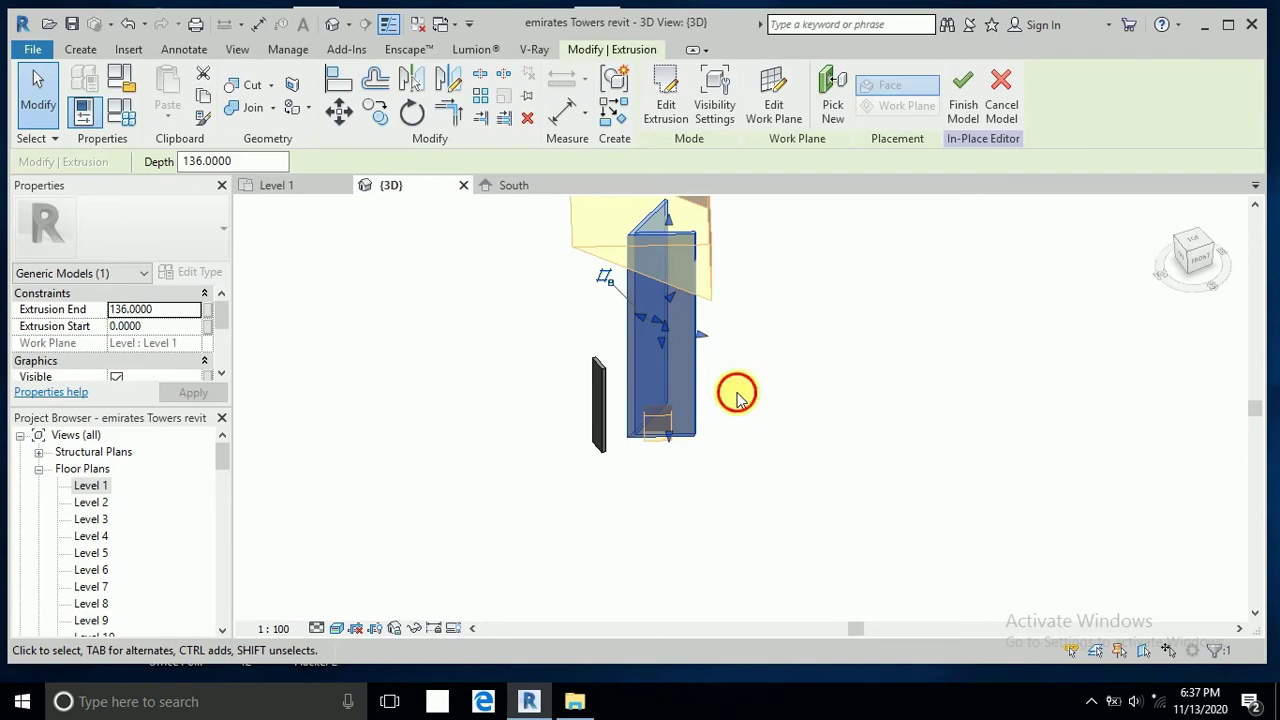
pyautogui.click(738, 398)
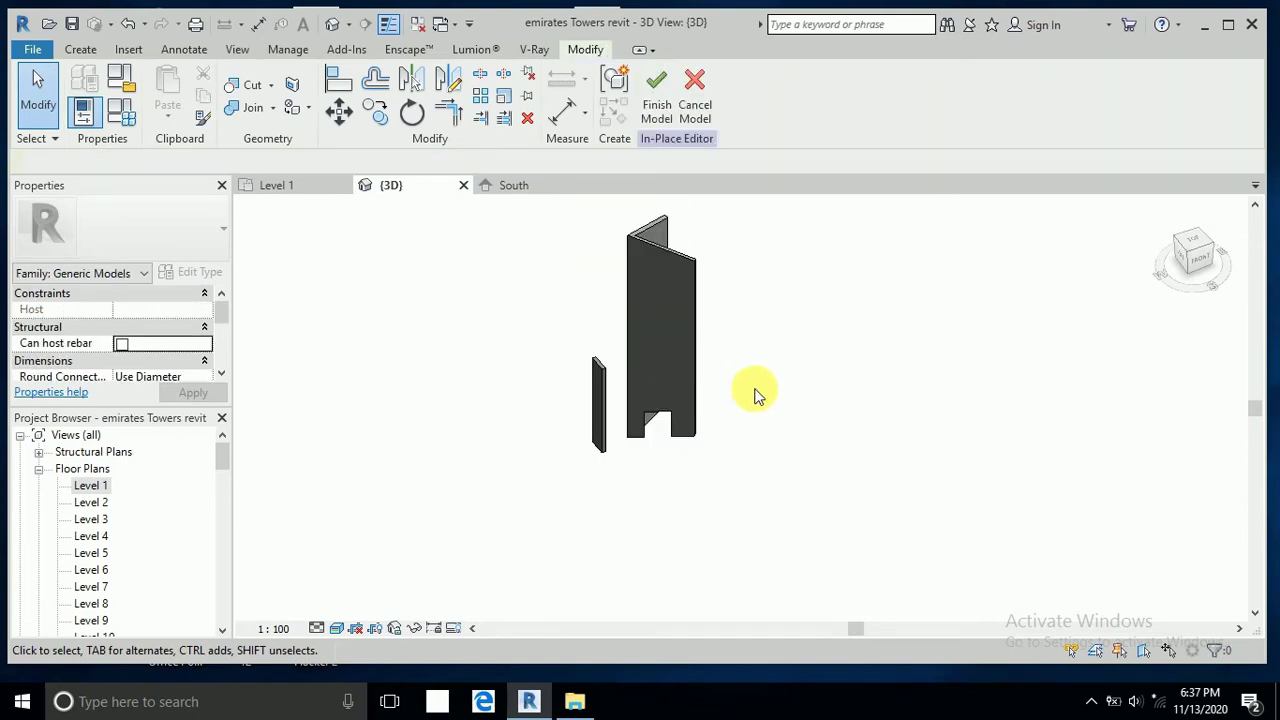
# Step: Start another extrusion in the left-side 3D orientation and sketch a rectangle about 26 tall across the tower above the slab
pyautogui.click(1188, 268)
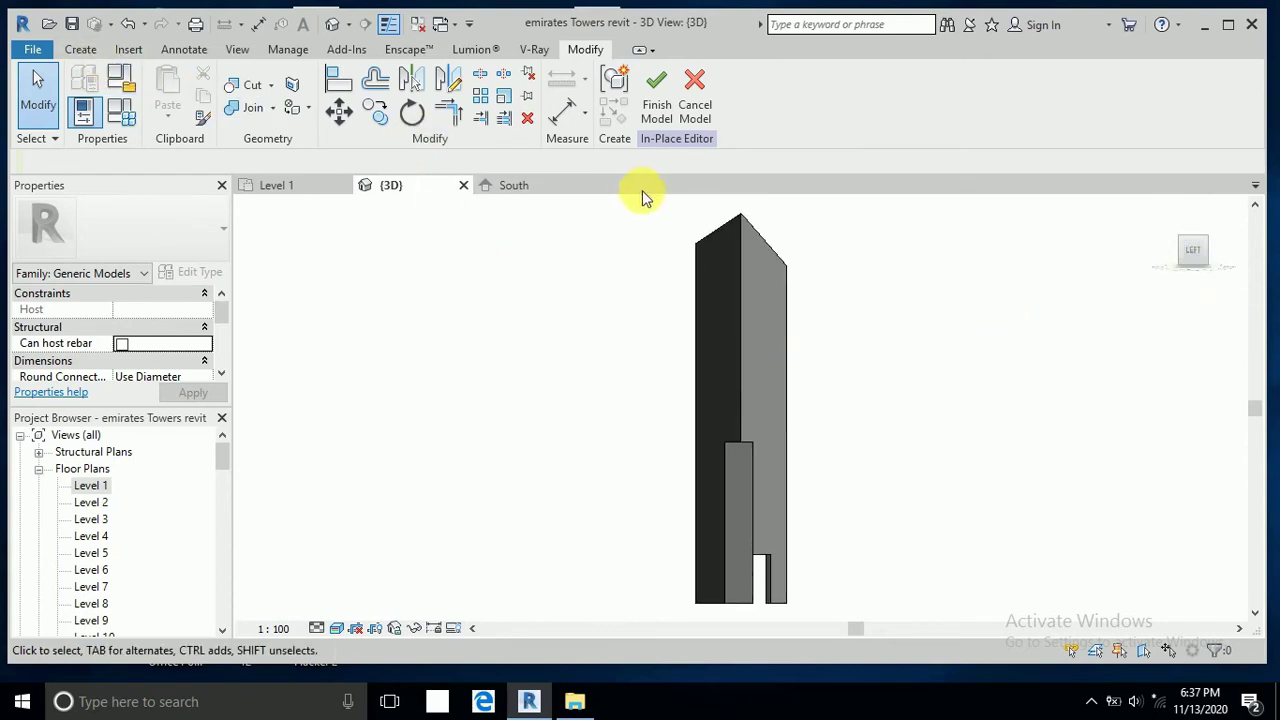
pyautogui.click(729, 255)
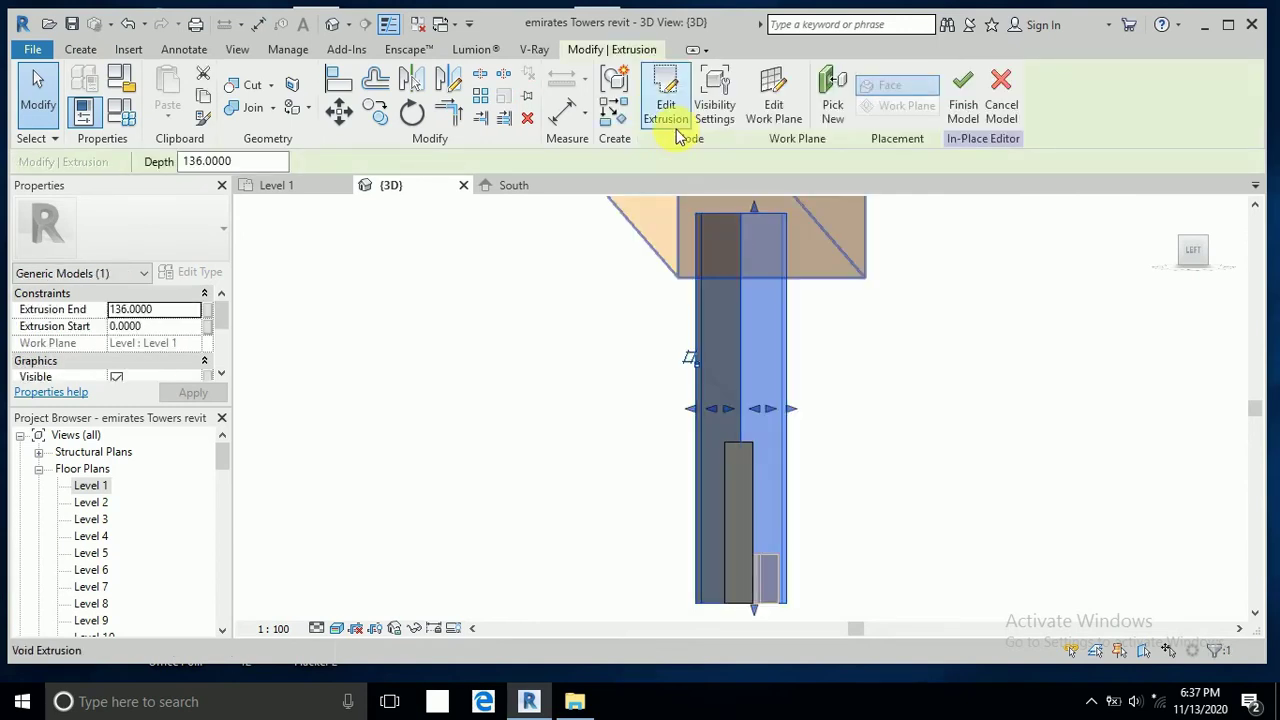
pyautogui.click(80, 49)
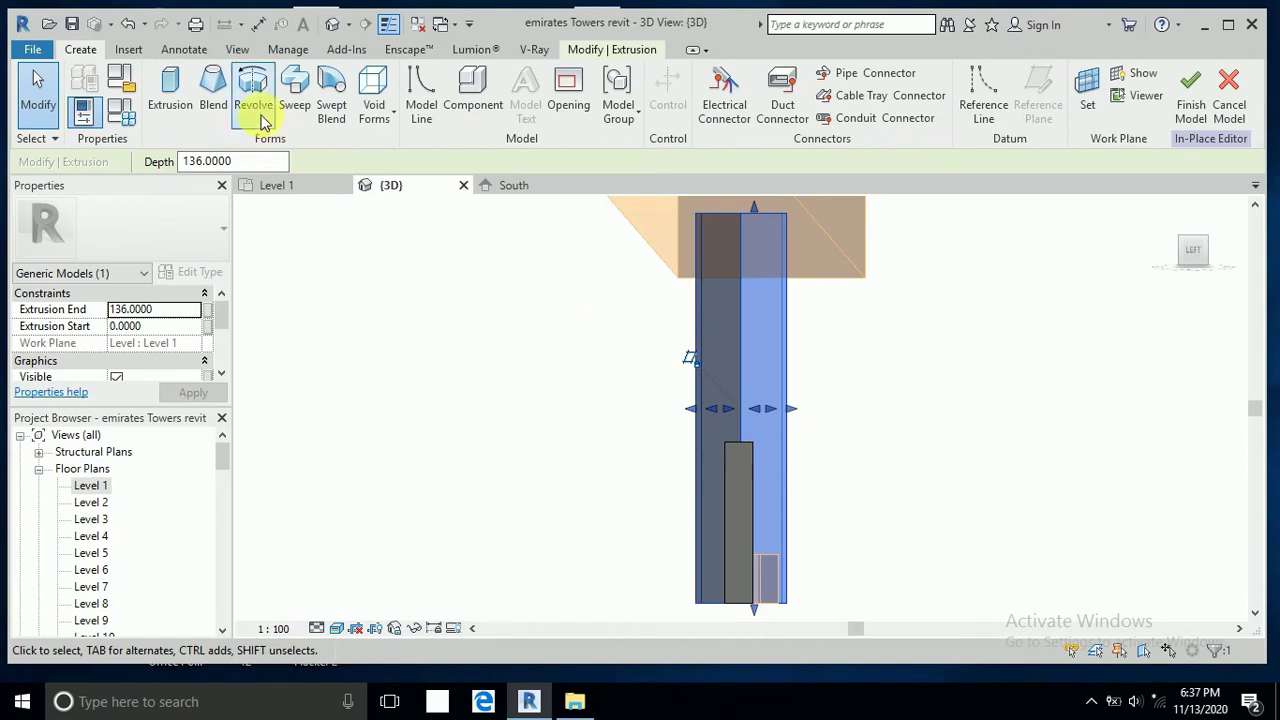
pyautogui.click(170, 95)
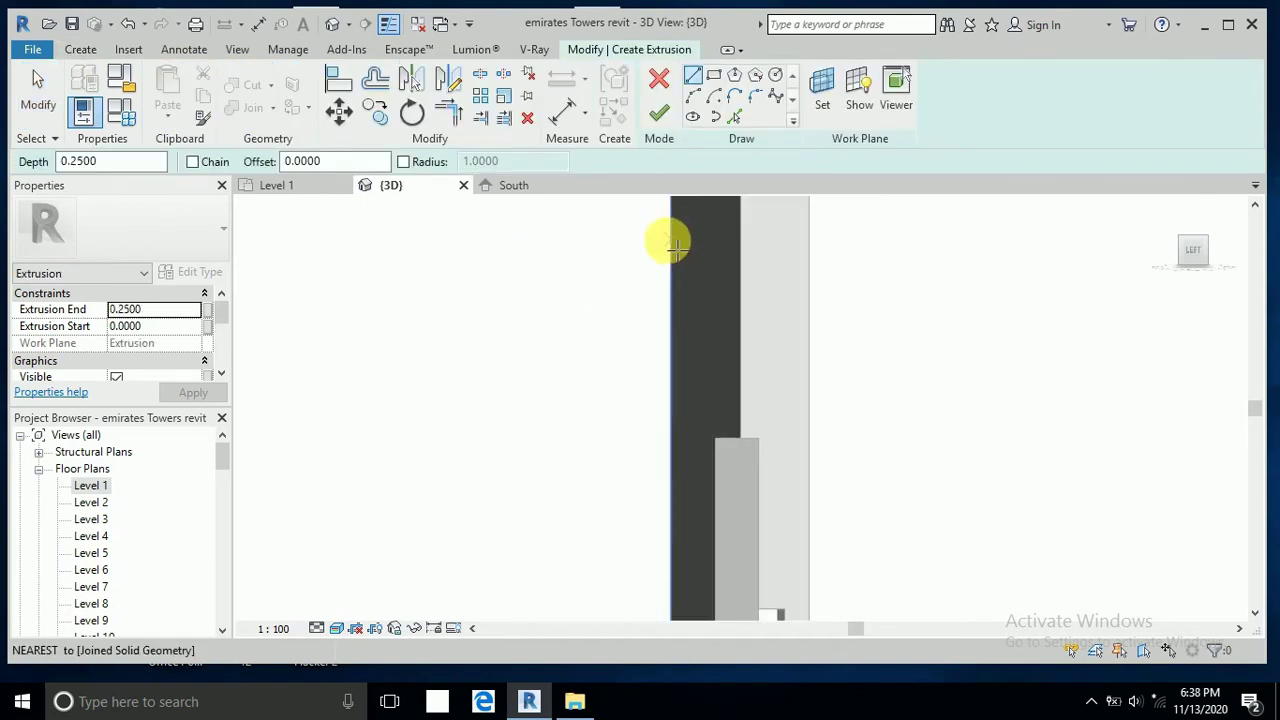
pyautogui.click(695, 250)
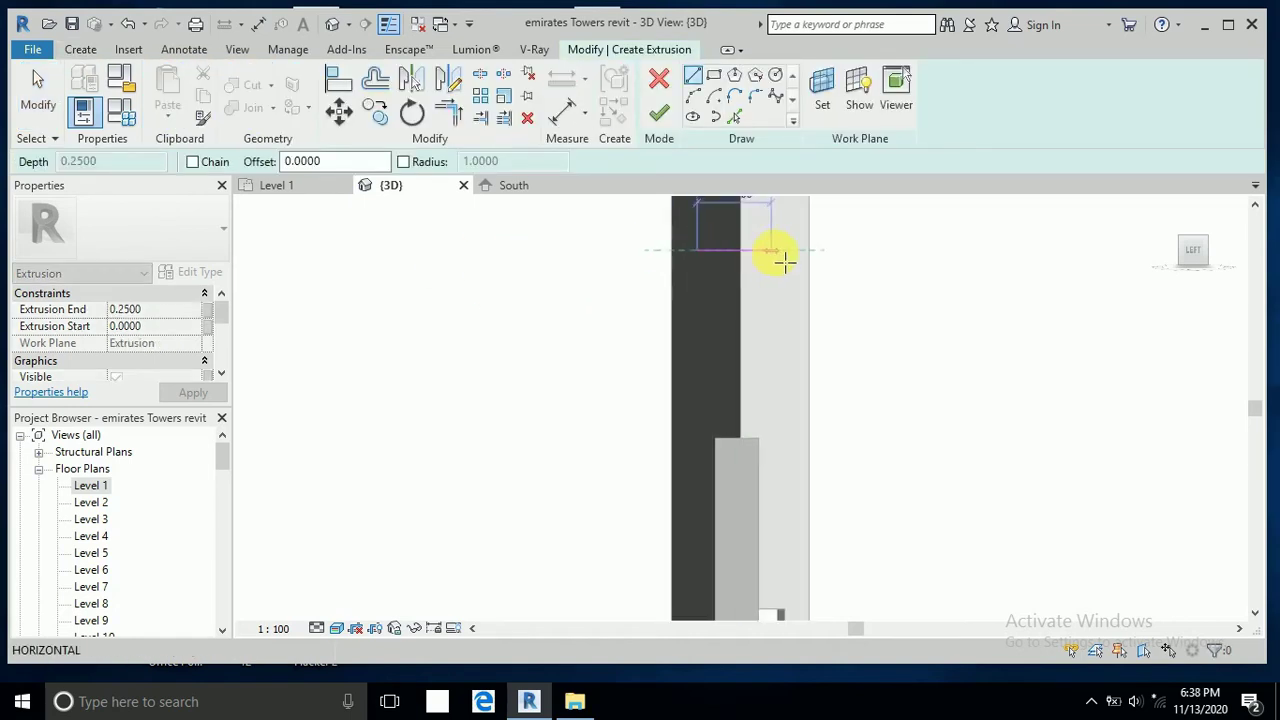
pyautogui.click(785, 252)
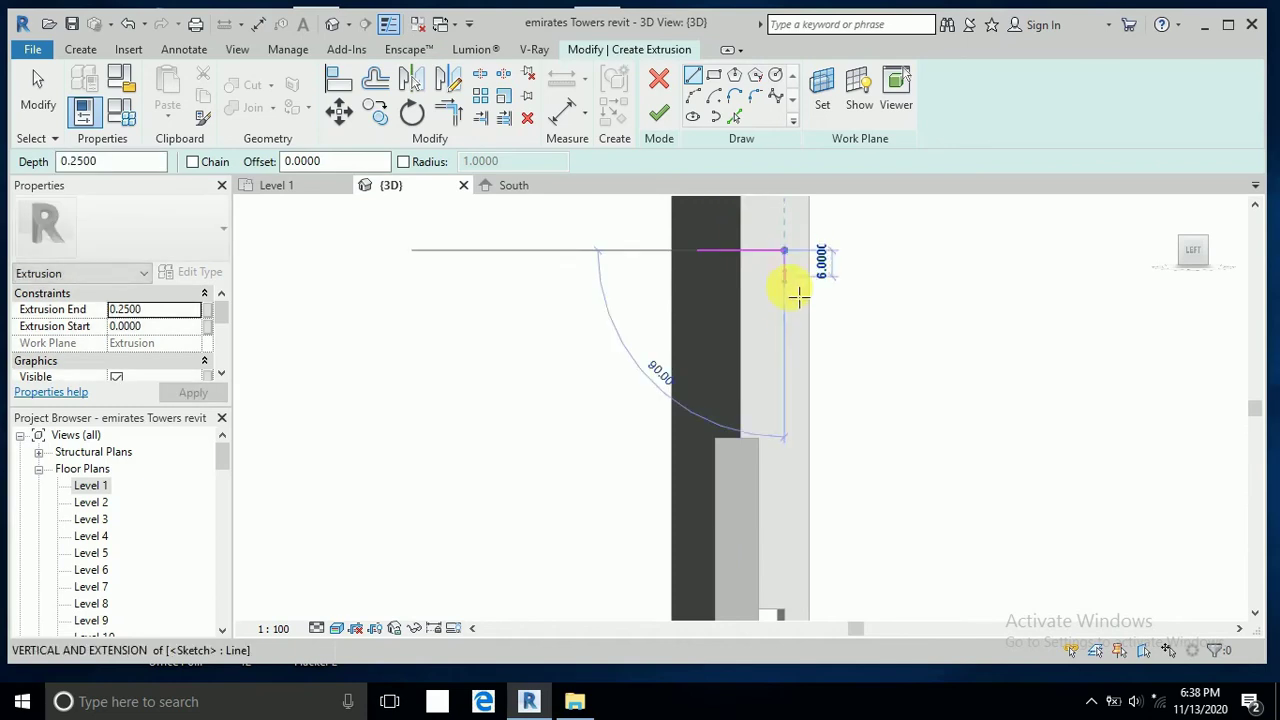
pyautogui.click(784, 362)
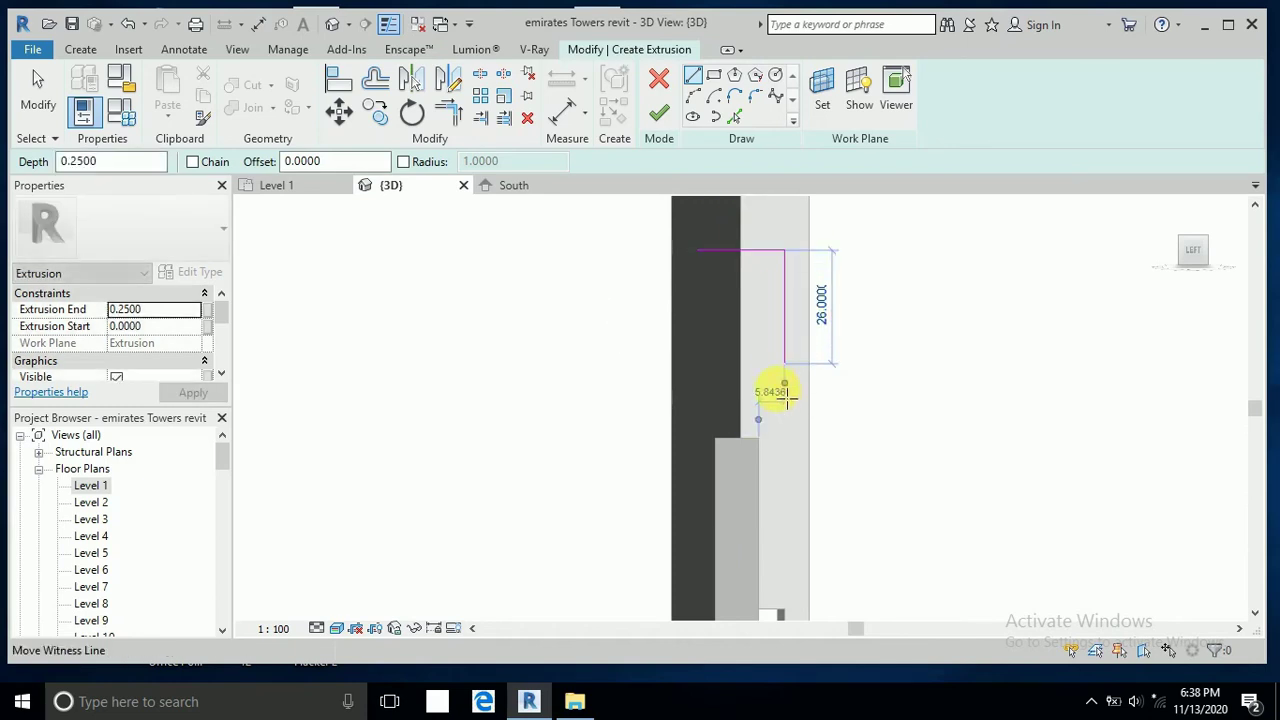
pyautogui.click(704, 369)
pyautogui.click(698, 251)
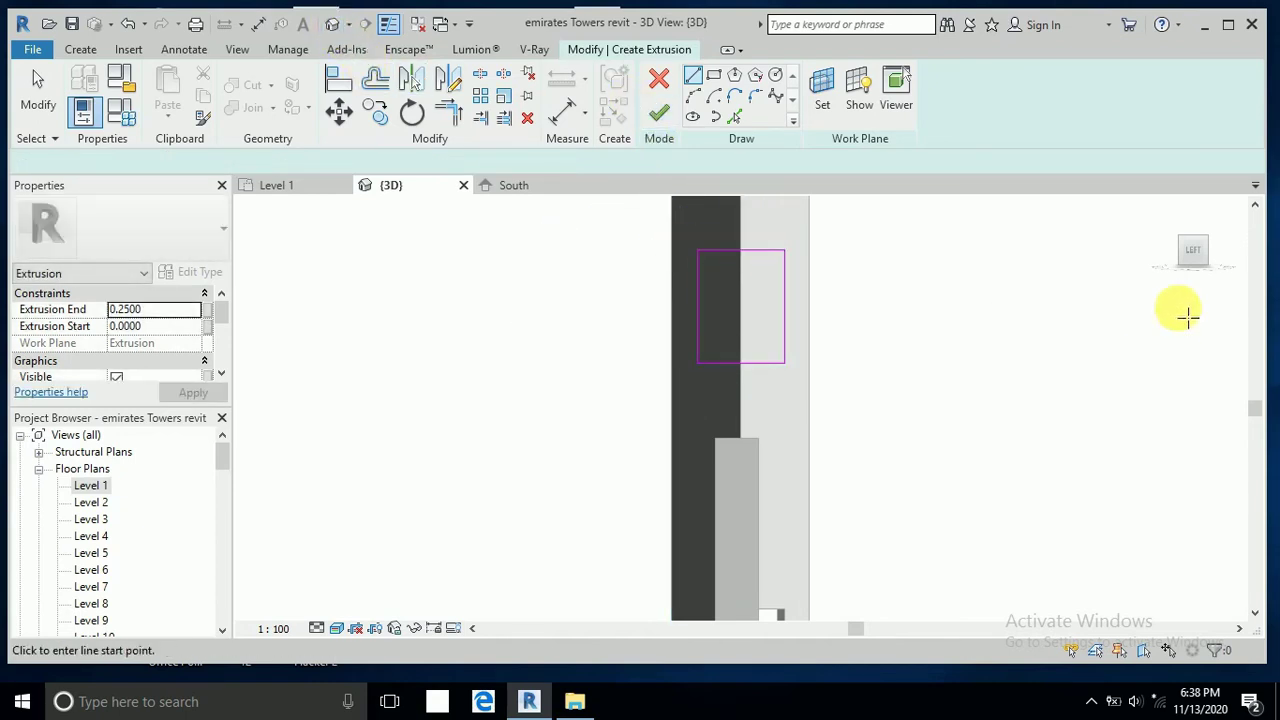
pyautogui.click(38, 92)
# Step: Finish the rectangular extrusion and stretch it into the tower to a depth of about 37.59
pyautogui.click(1210, 245)
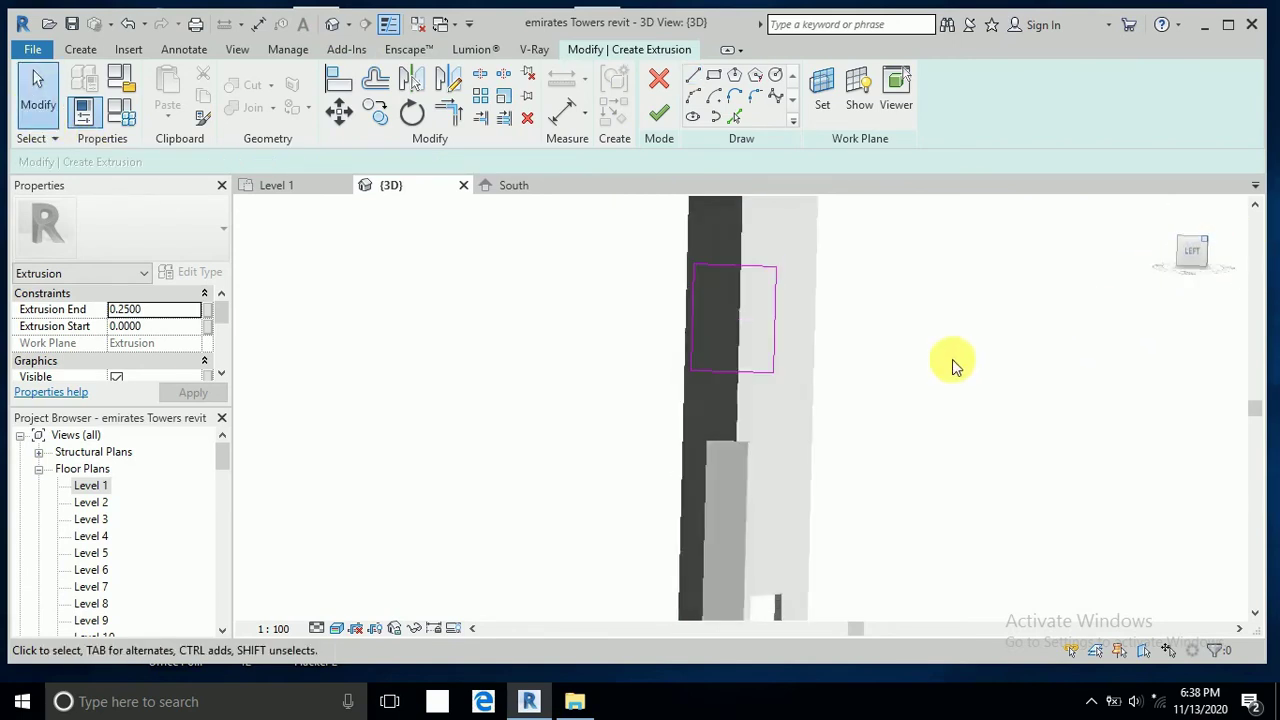
pyautogui.scroll(2, 760, 405)
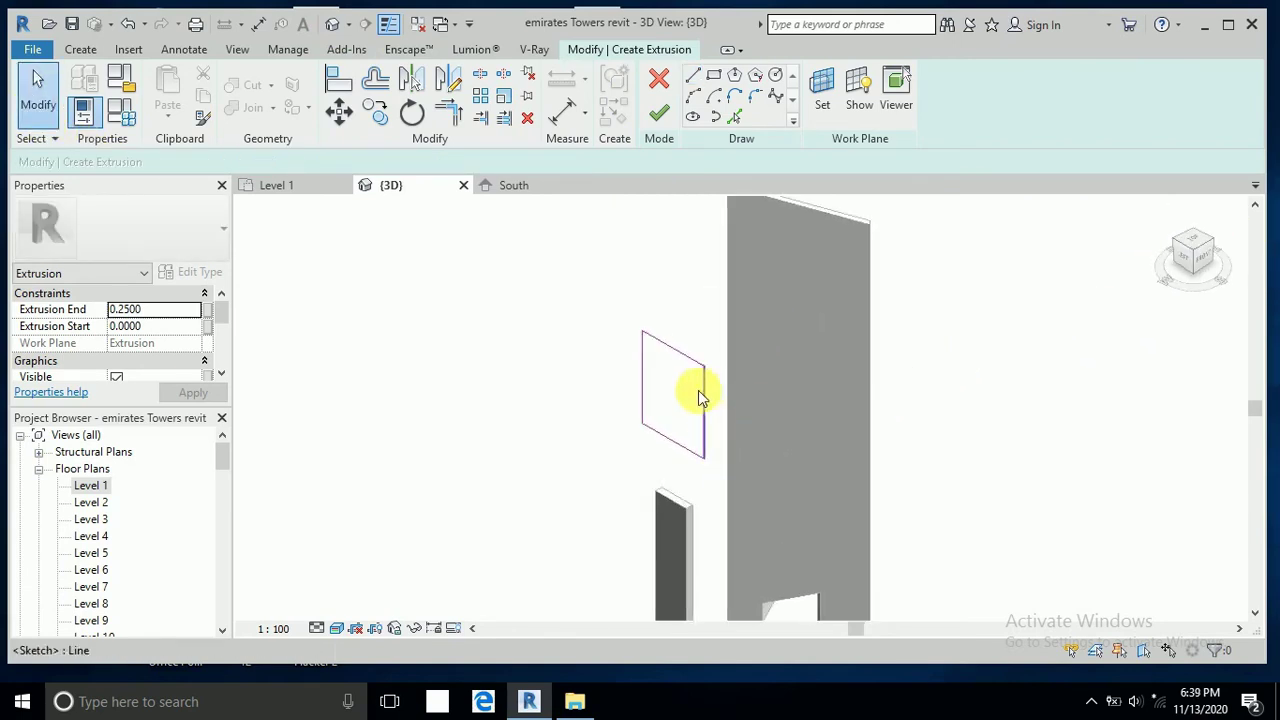
pyautogui.click(659, 118)
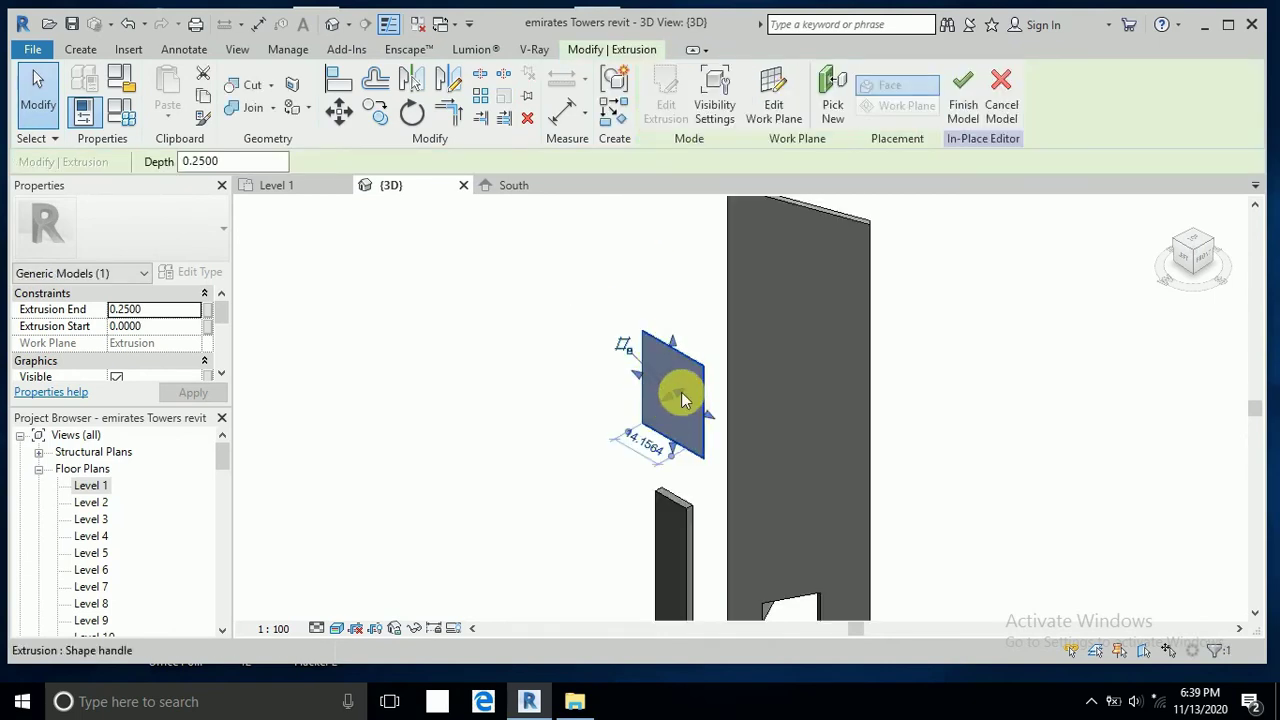
pyautogui.moveTo(681, 400); pyautogui.dragTo(786, 334)
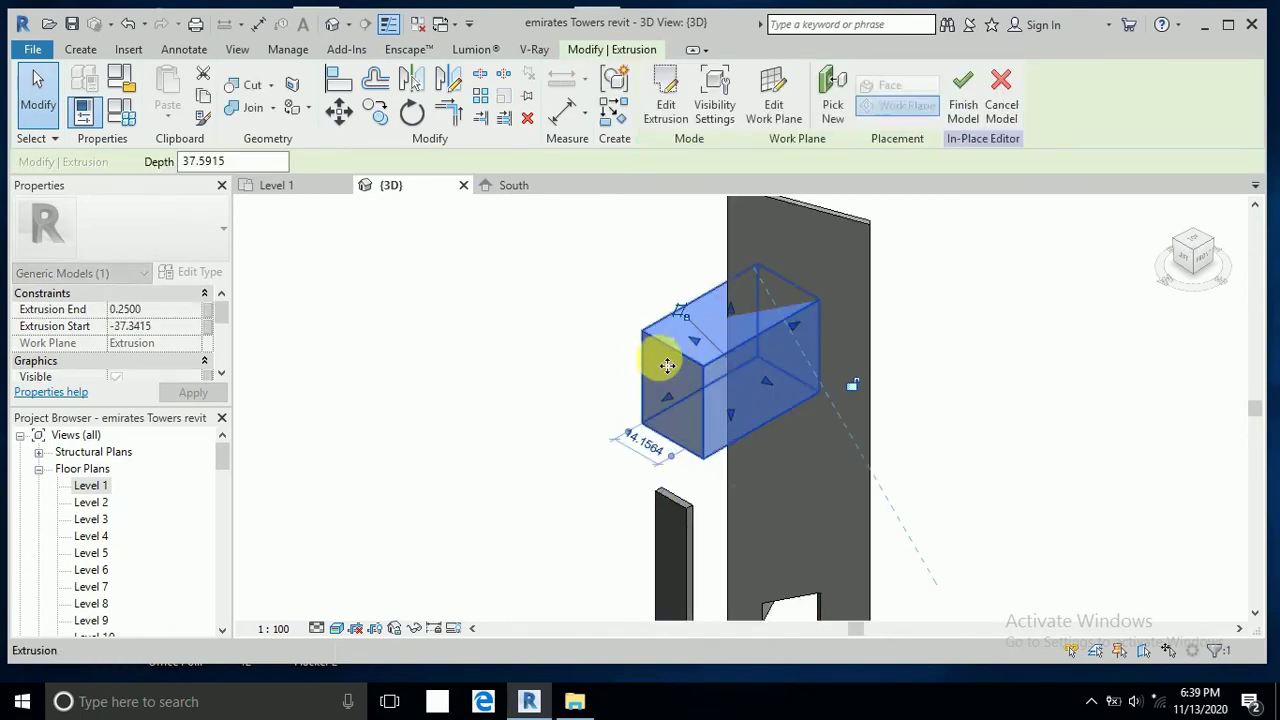
# Step: Change the box extrusion crossing the tower from Solid to Void
pyautogui.moveTo(591, 380)
pyautogui.keyDown('shift'); pyautogui.mouseDown(button='middle')
pyautogui.moveTo(752, 383)
pyautogui.moveTo(574, 346)
pyautogui.moveTo(604, 366)
pyautogui.mouseUp(button='middle'); pyautogui.keyUp('shift')
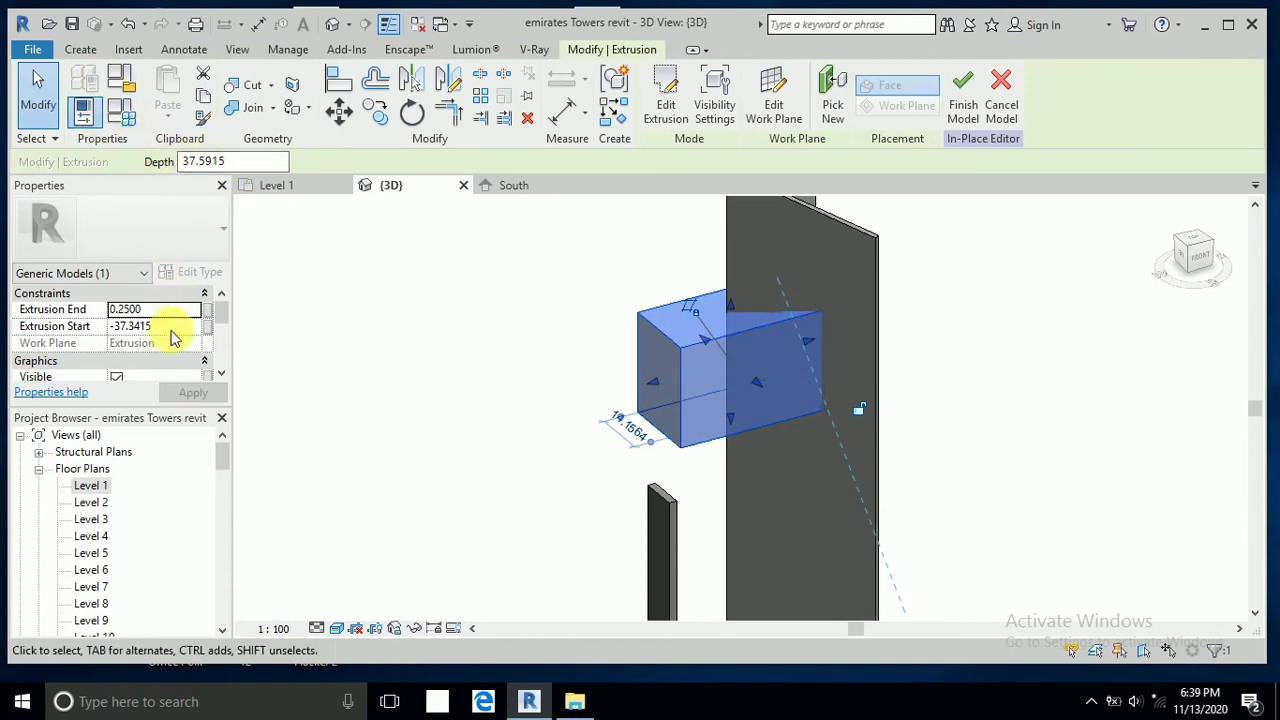
pyautogui.scroll(-3, 172, 338)
pyautogui.click(194, 361)
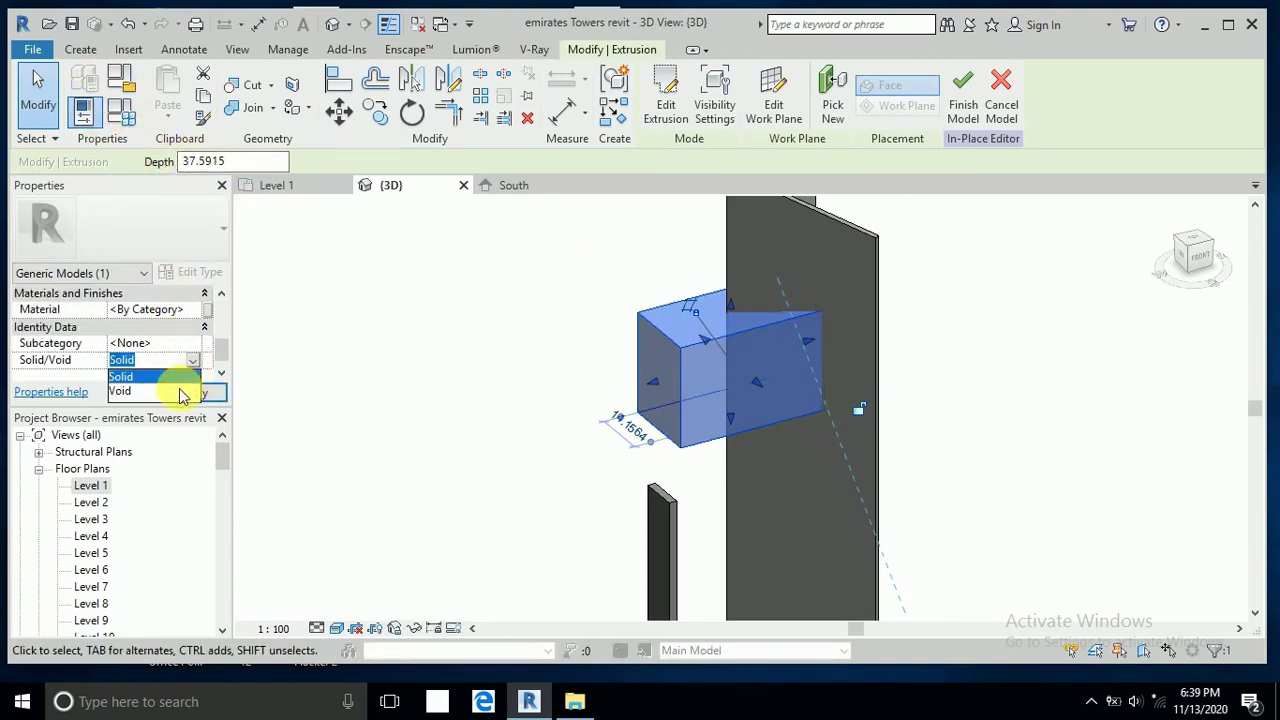
pyautogui.click(178, 392)
pyautogui.click(491, 377)
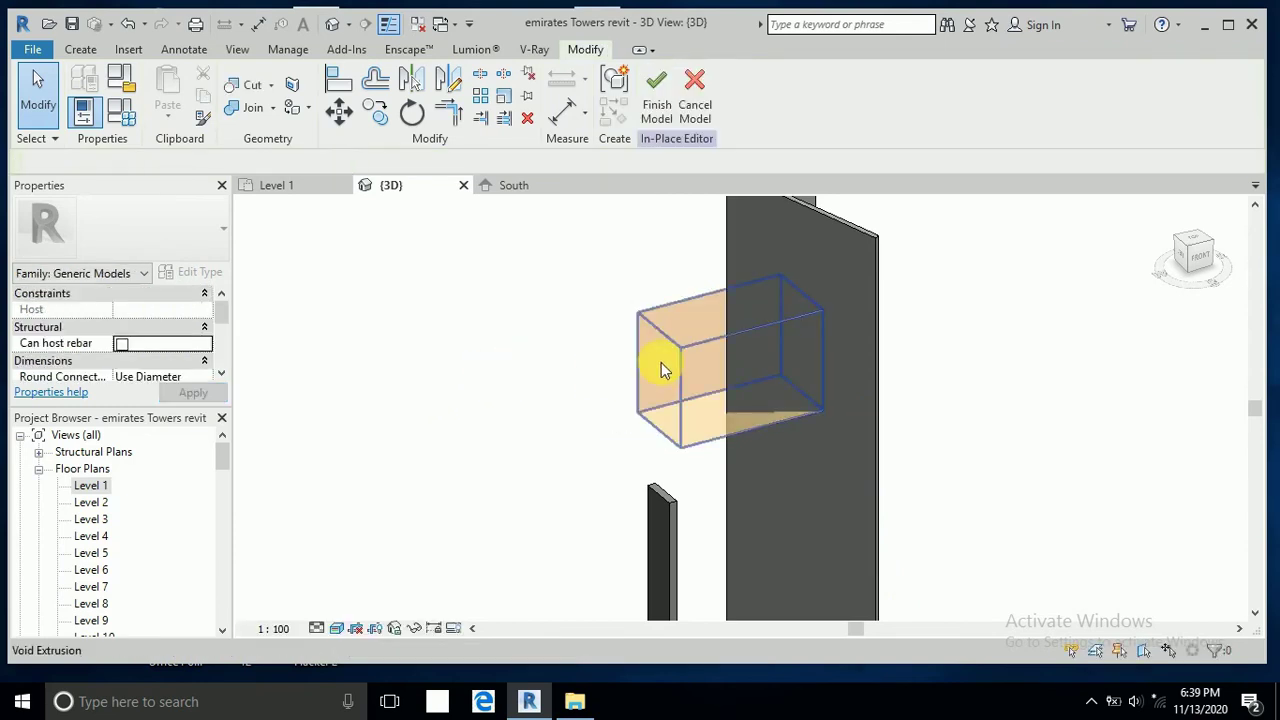
# Step: Cut the tower with the box void to make an opening through its corner in the upper part
pyautogui.click(662, 369)
pyautogui.click(250, 84)
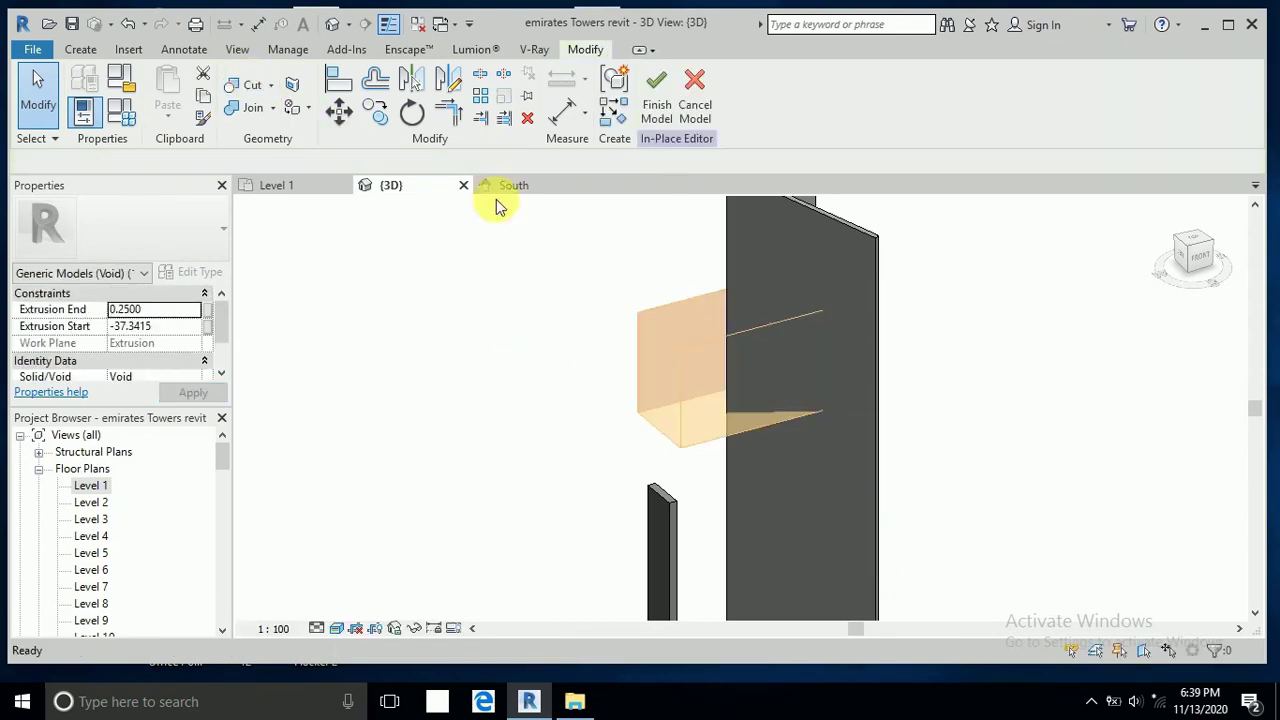
pyautogui.click(750, 260)
pyautogui.click(694, 309)
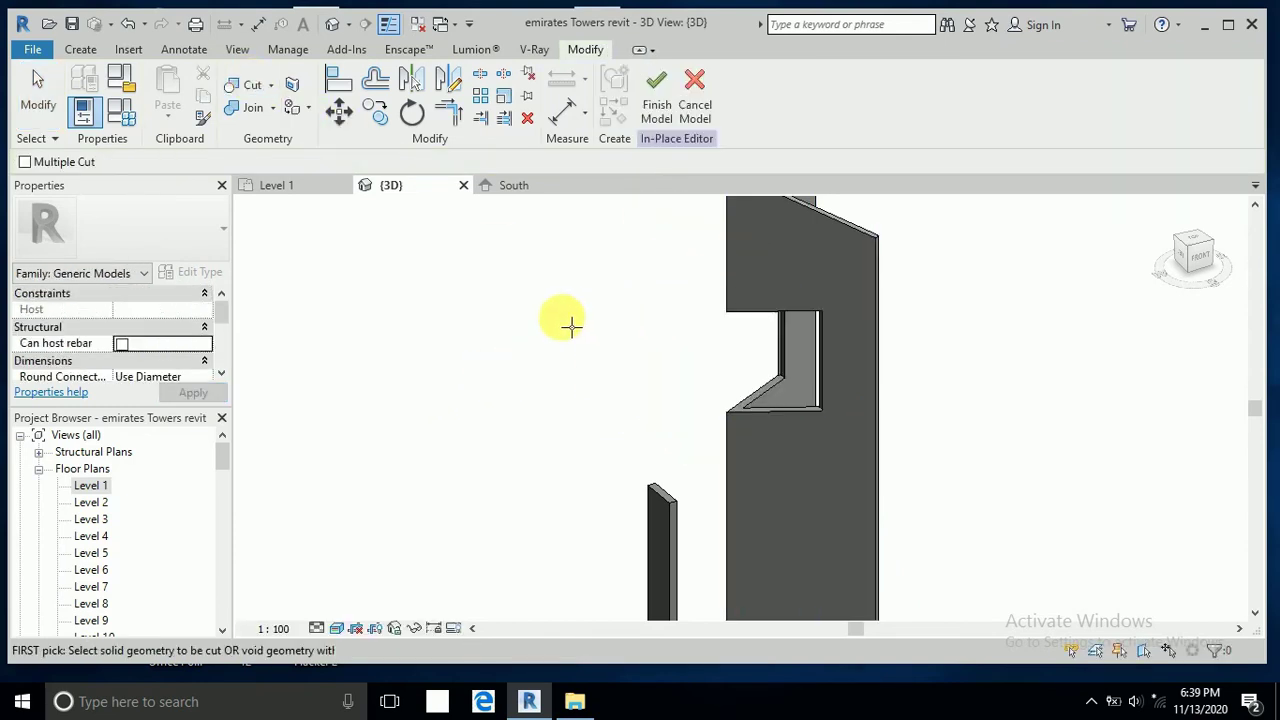
# Step: Leave the cut command and inspect the tower's upper corner opening and its void box from several sides
pyautogui.keyDown('shift'); pyautogui.moveTo(663, 354); pyautogui.dragTo(797, 360, button='middle'); pyautogui.keyUp('shift')
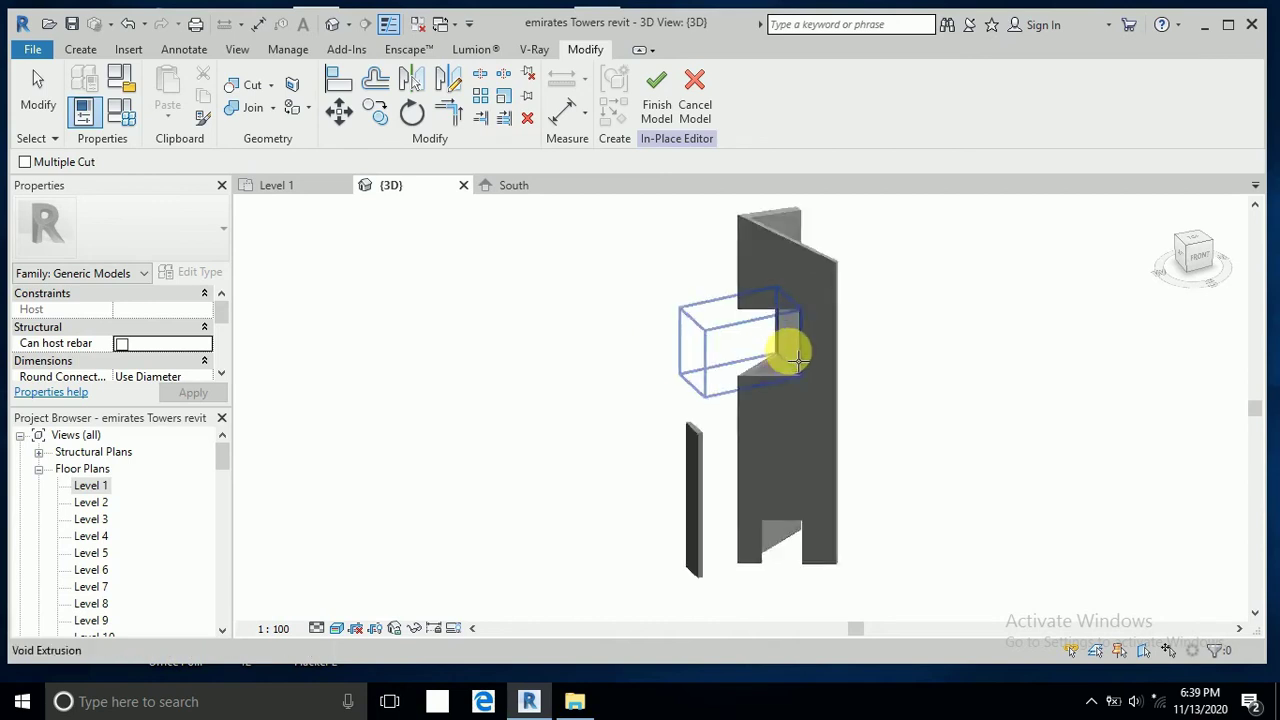
pyautogui.click(797, 360)
pyautogui.scroll(2, 790, 360)
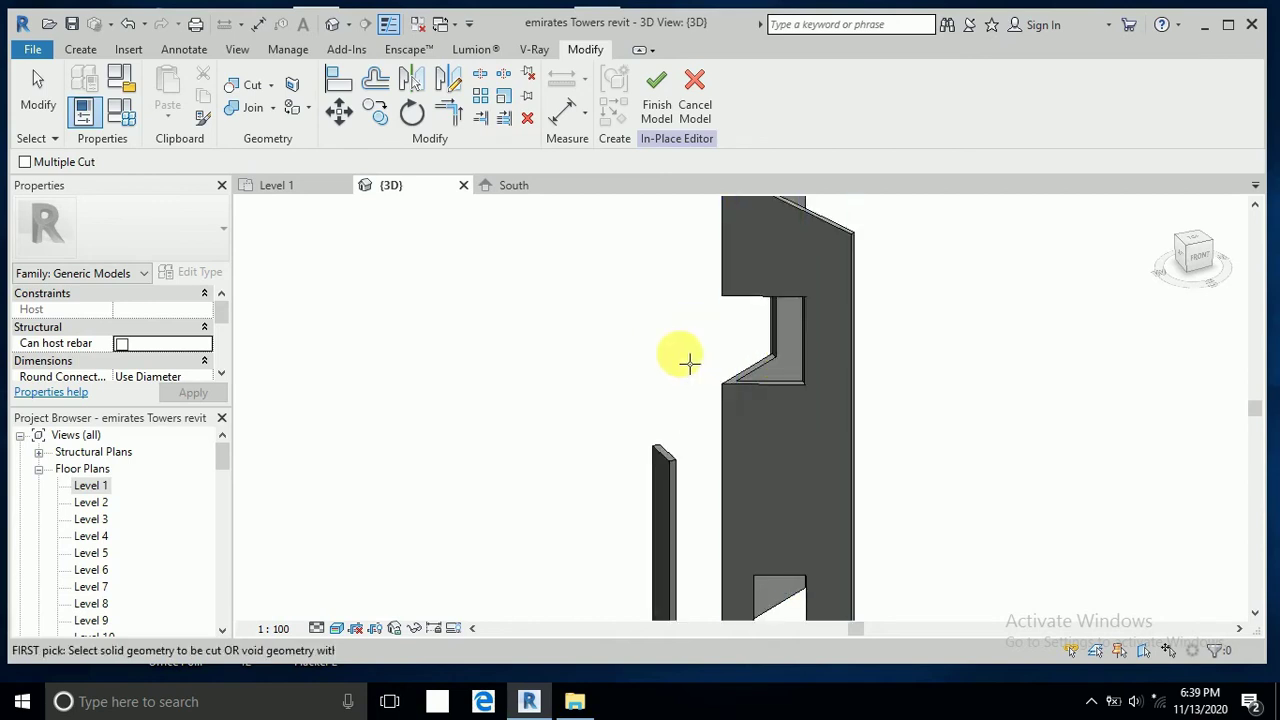
pyautogui.click(43, 92)
pyautogui.click(776, 354)
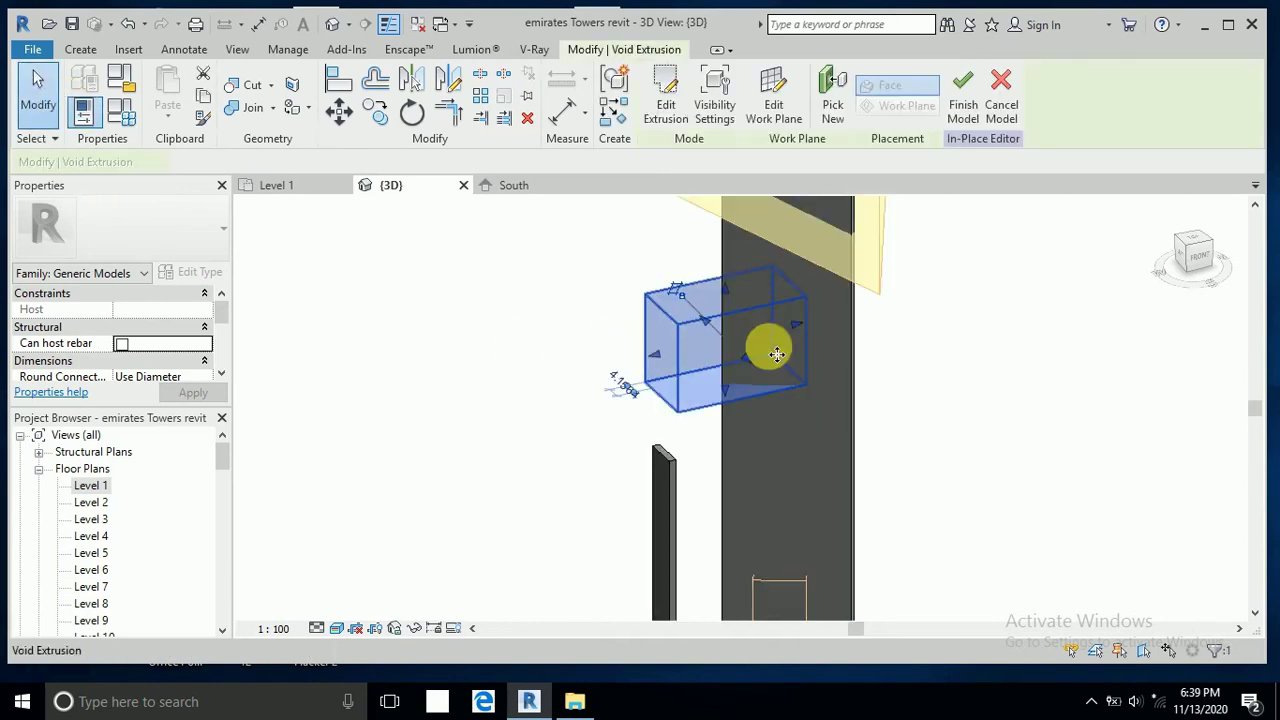
pyautogui.moveTo(776, 354)
pyautogui.mouseDown()
pyautogui.moveTo(802, 346)
pyautogui.moveTo(797, 329)
pyautogui.moveTo(780, 341)
pyautogui.mouseUp()
pyautogui.click(929, 349)
pyautogui.keyDown('shift'); pyautogui.moveTo(925, 355); pyautogui.dragTo(971, 426, button='middle'); pyautogui.keyUp('shift')
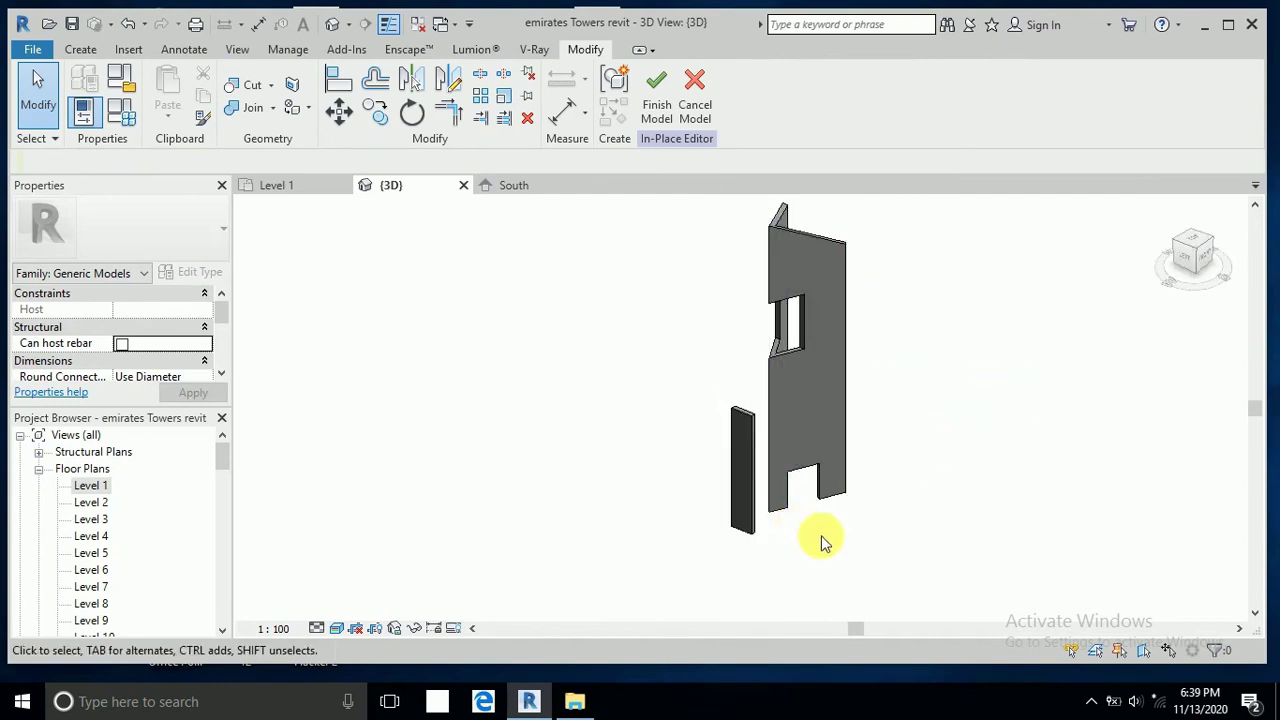
# Step: Start another extrusion with its work plane picked on the outer face of the tower's wing that has no base opening
pyautogui.scroll(2, 820, 540)
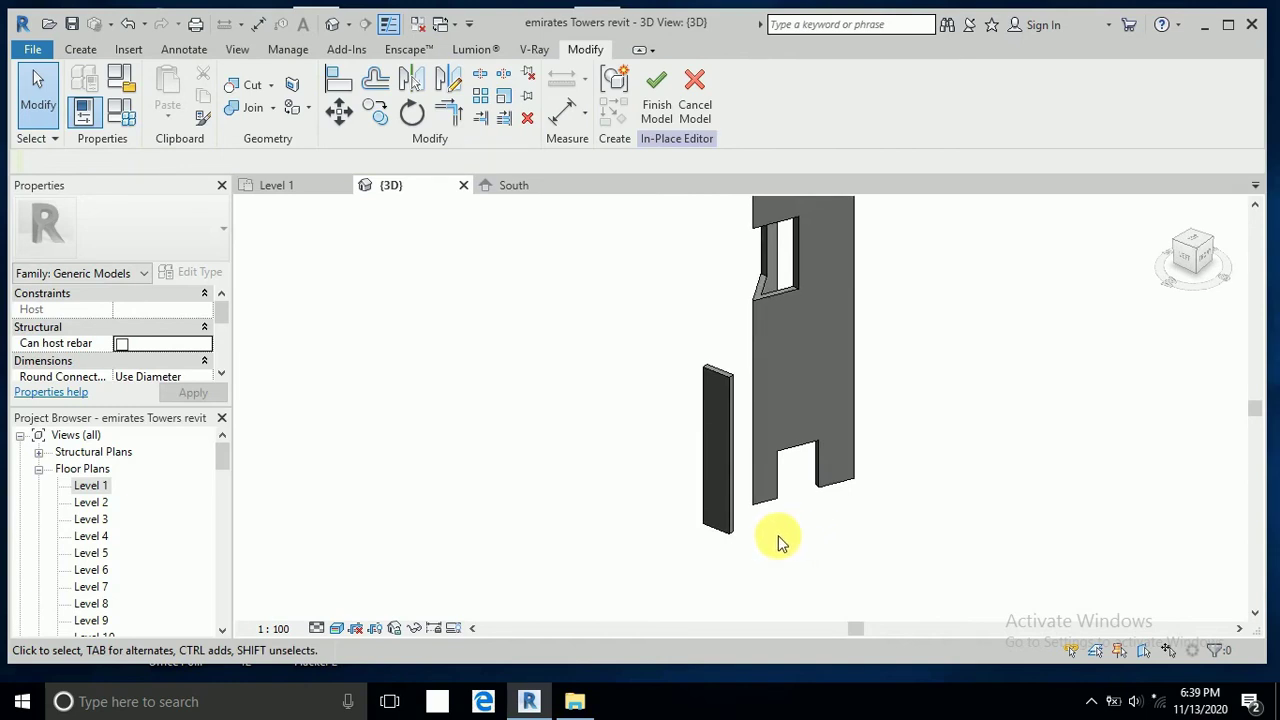
pyautogui.keyDown('shift'); pyautogui.moveTo(781, 540); pyautogui.dragTo(960, 532, button='middle'); pyautogui.keyUp('shift')
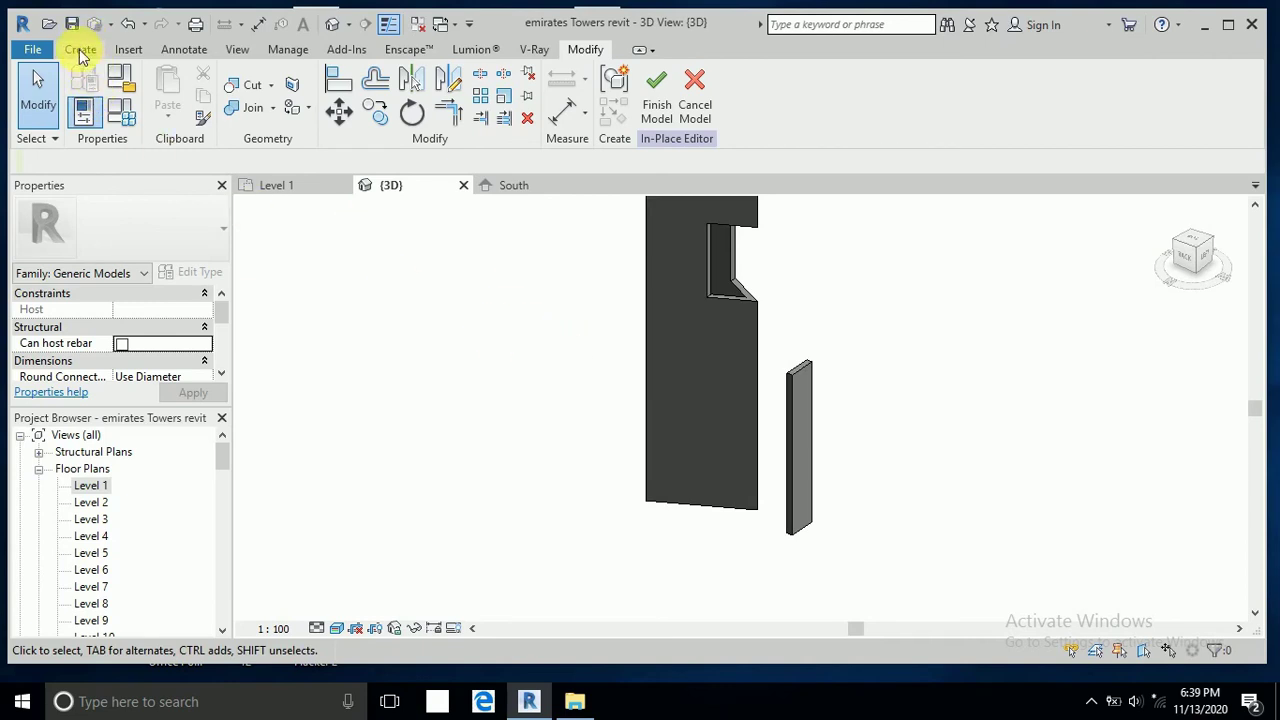
pyautogui.click(79, 49)
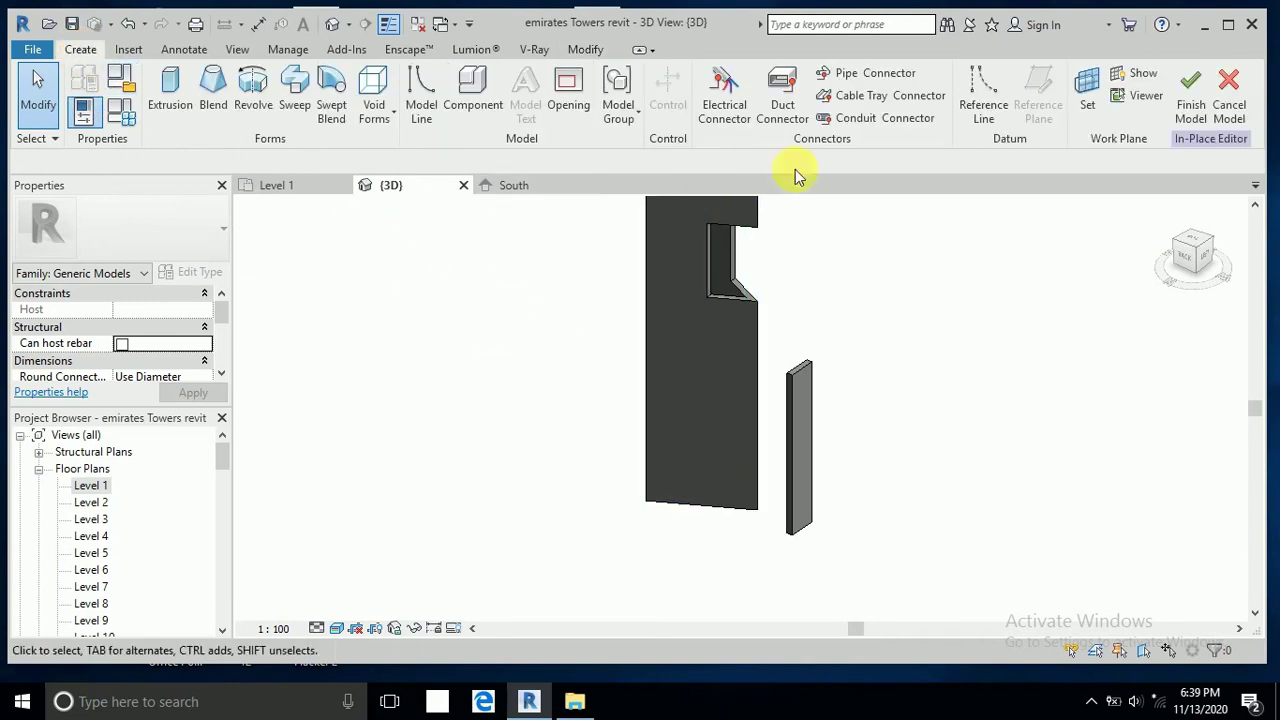
pyautogui.click(1086, 105)
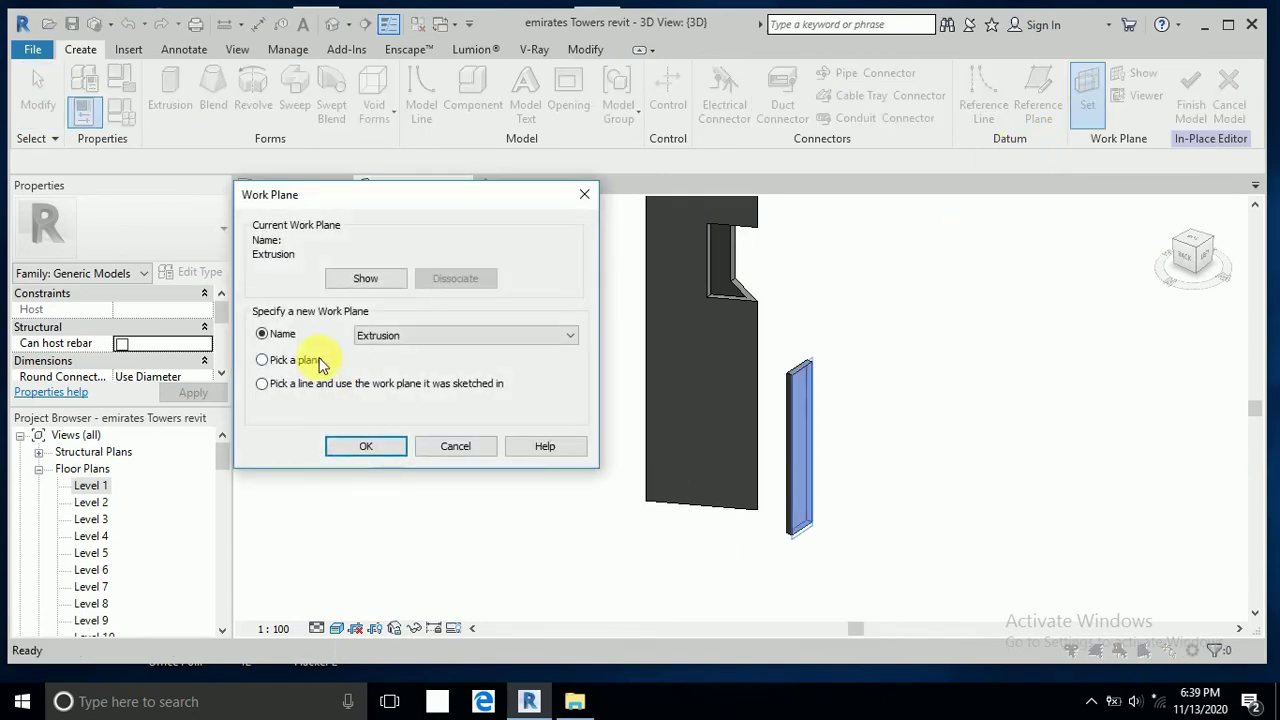
pyautogui.click(366, 446)
pyautogui.click(709, 500)
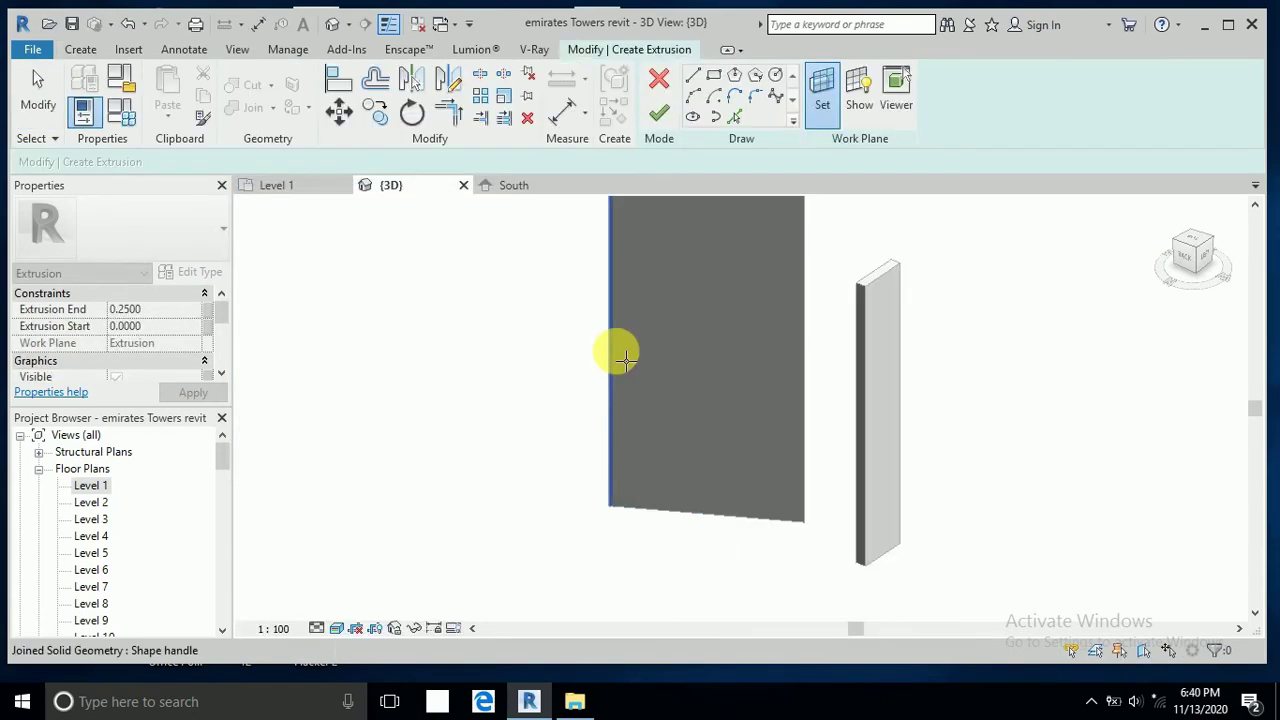
# Step: Sketch a closed rectangle 14 wide and 17 high on the wing's face, rising from its bottom edge
pyautogui.click(660, 514)
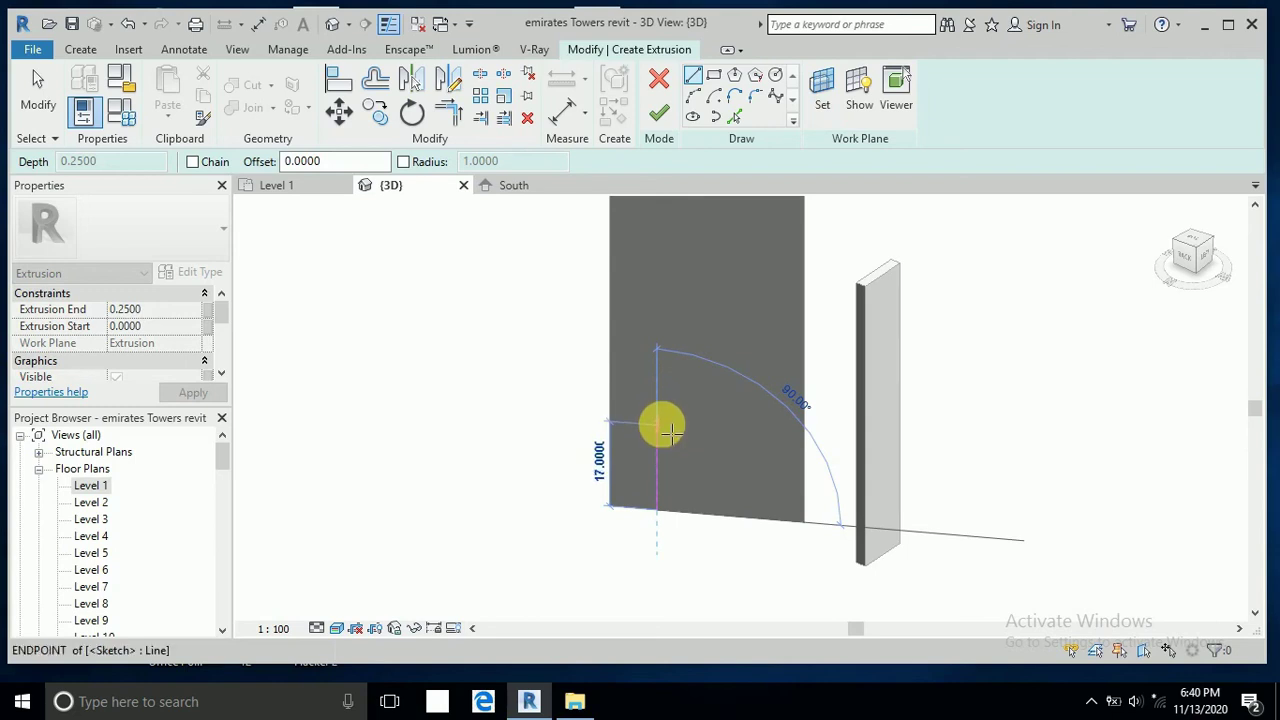
pyautogui.click(658, 426)
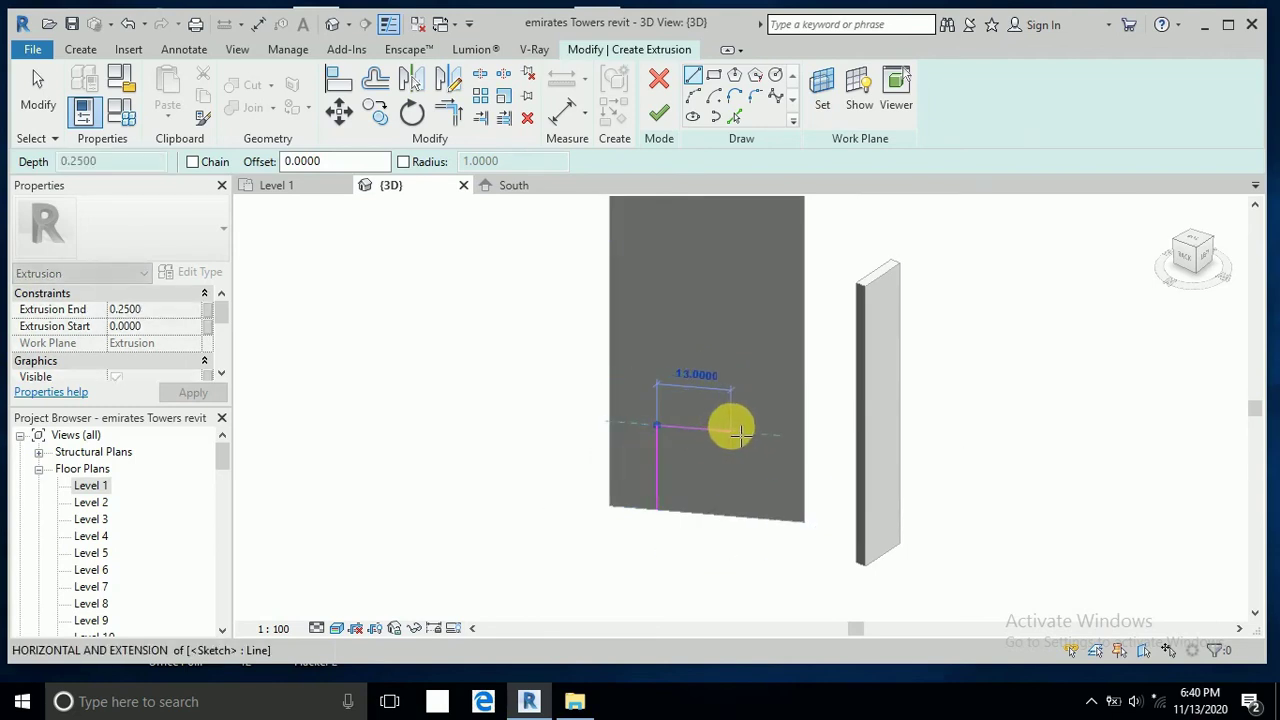
pyautogui.click(737, 431)
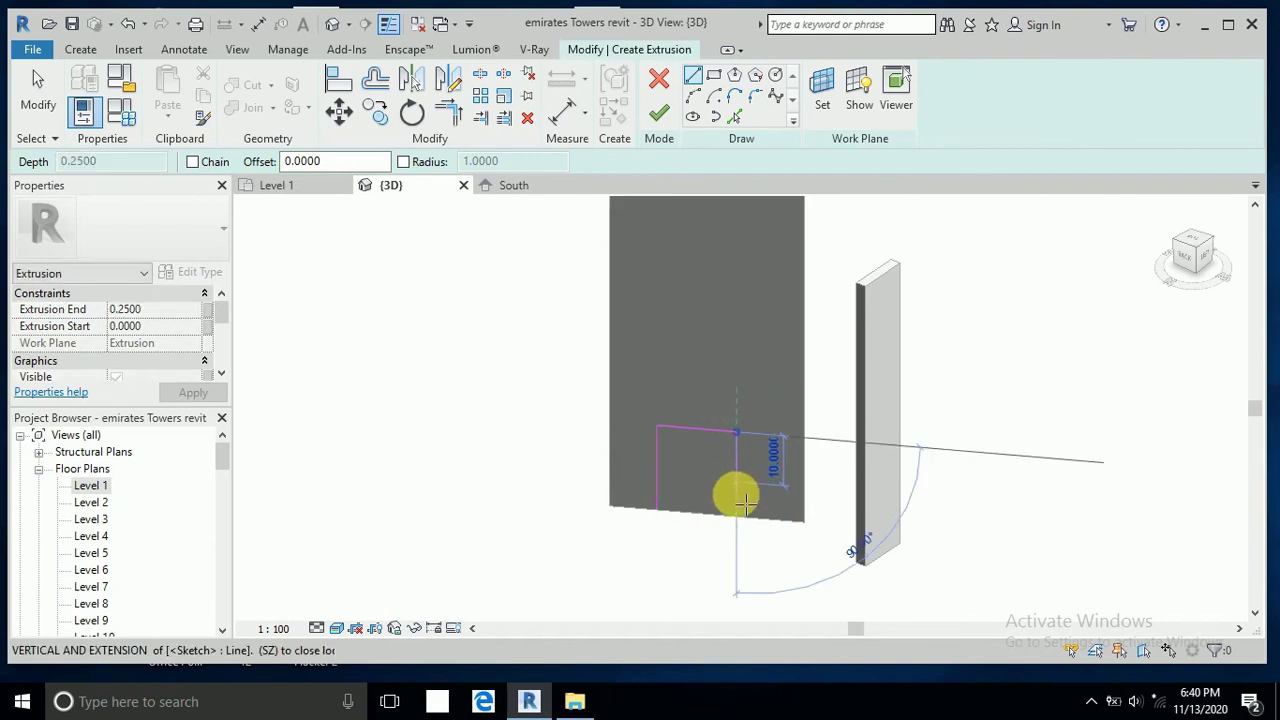
pyautogui.click(737, 518)
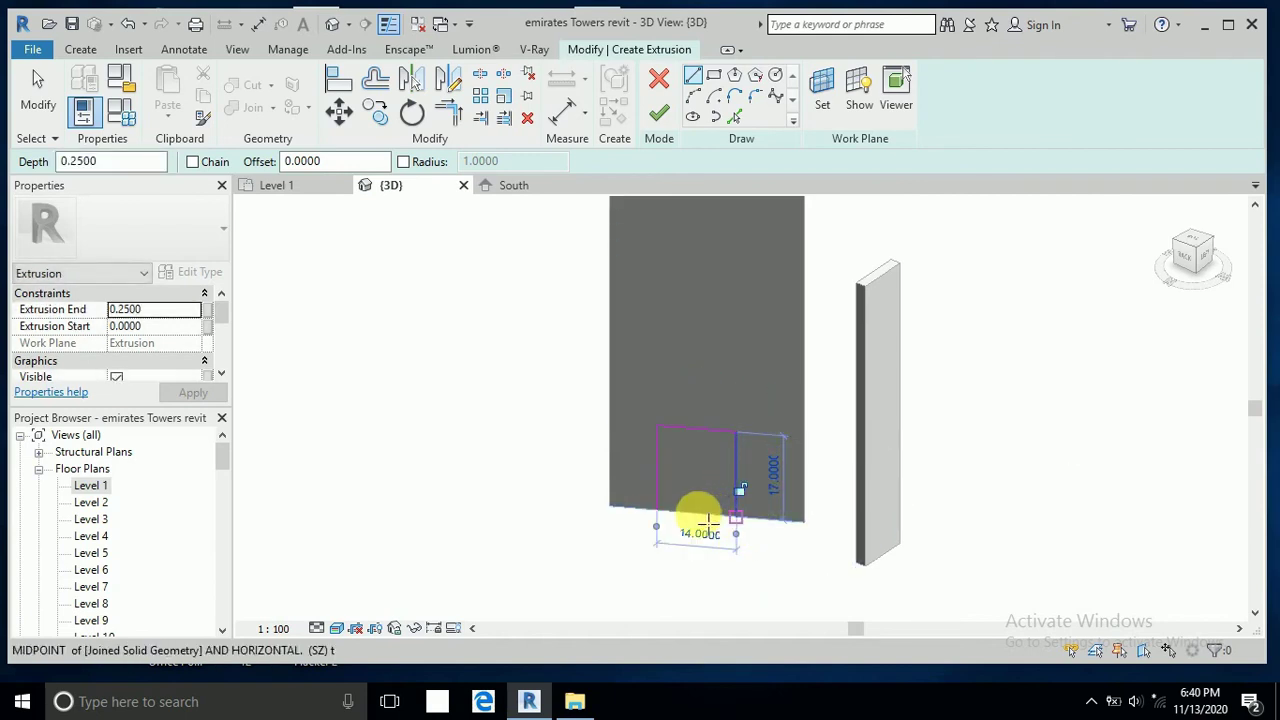
pyautogui.click(657, 518)
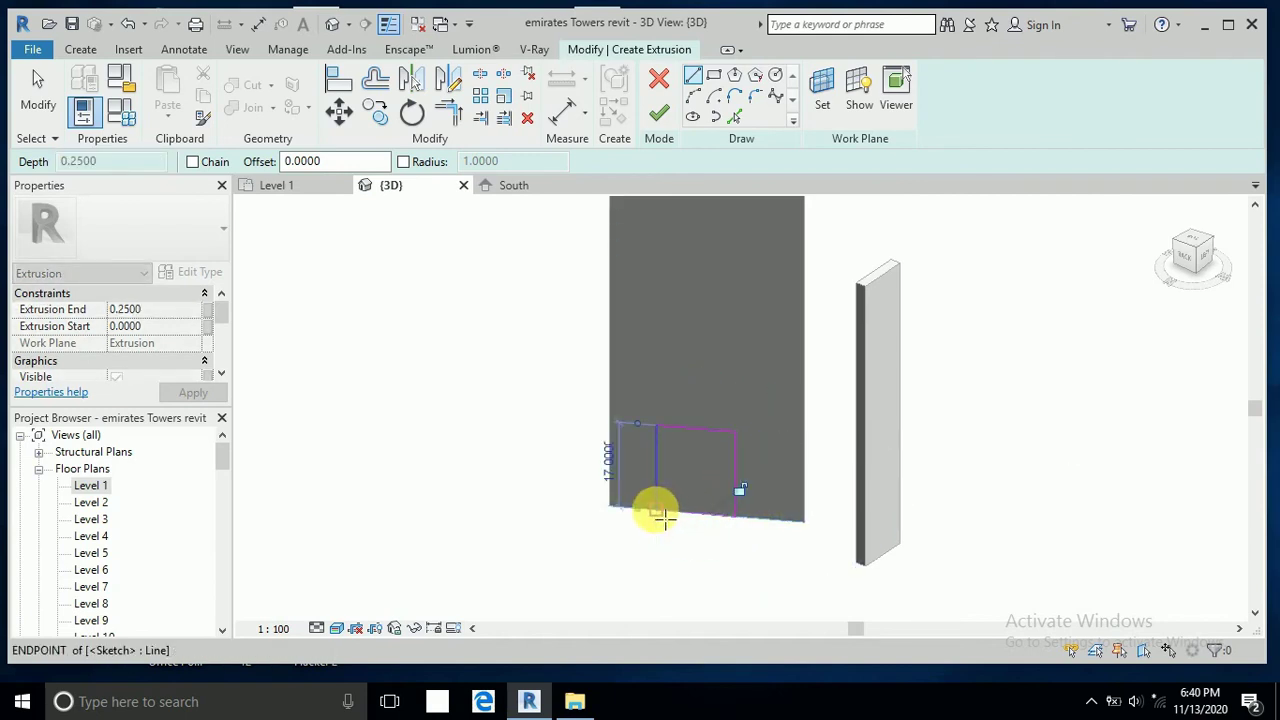
# Step: Finish the rectangular extrusion and stretch it through both sides of the wing to a depth of about 6.21
pyautogui.click(659, 113)
pyautogui.keyDown('shift'); pyautogui.moveTo(734, 423); pyautogui.dragTo(690, 477, button='middle'); pyautogui.keyUp('shift')
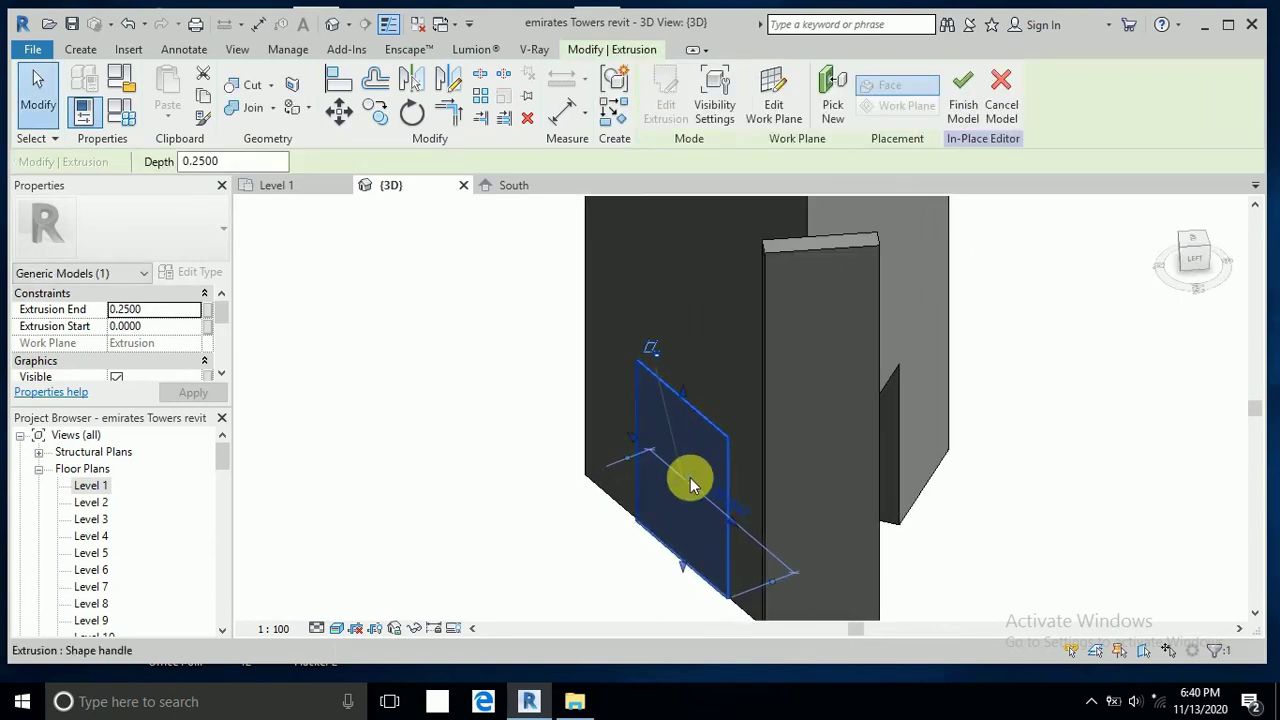
pyautogui.moveTo(711, 480); pyautogui.dragTo(709, 471)
pyautogui.keyDown('shift'); pyautogui.moveTo(651, 508); pyautogui.dragTo(1106, 480, button='middle'); pyautogui.keyUp('shift')
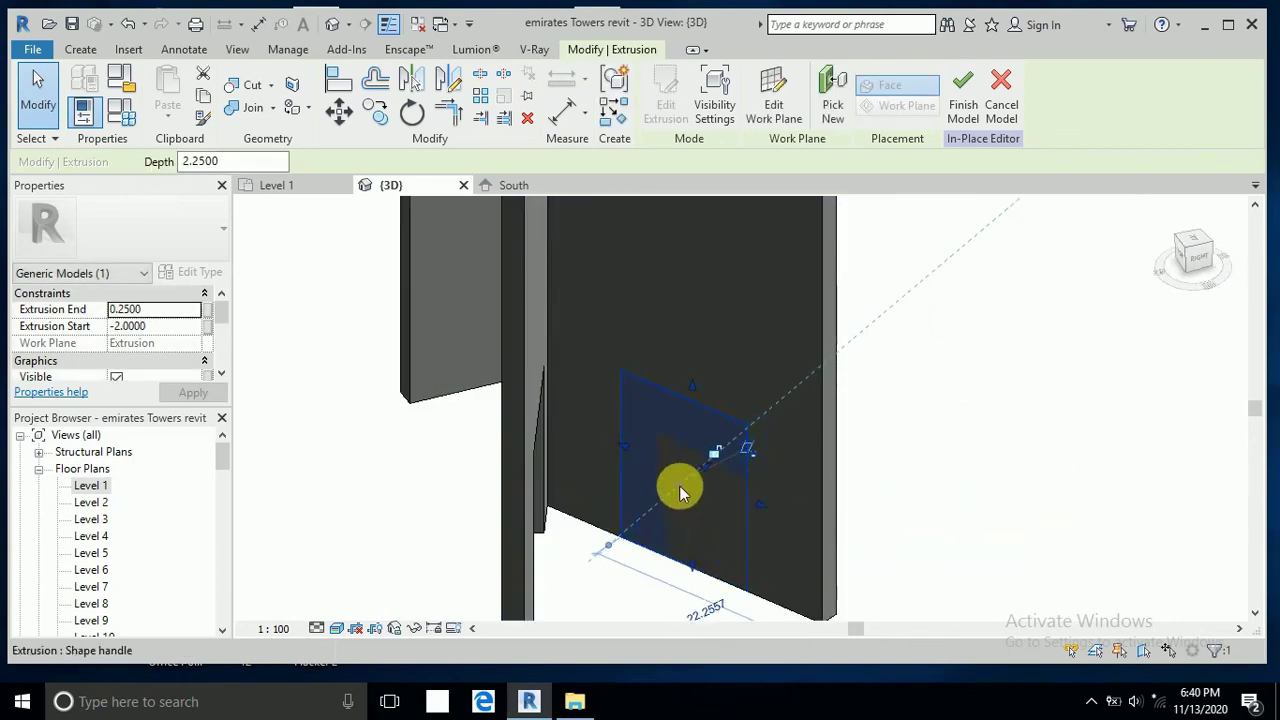
pyautogui.moveTo(674, 500); pyautogui.dragTo(729, 471)
pyautogui.keyDown('shift'); pyautogui.moveTo(729, 471); pyautogui.dragTo(720, 500, button='middle'); pyautogui.keyUp('shift')
pyautogui.click(845, 490)
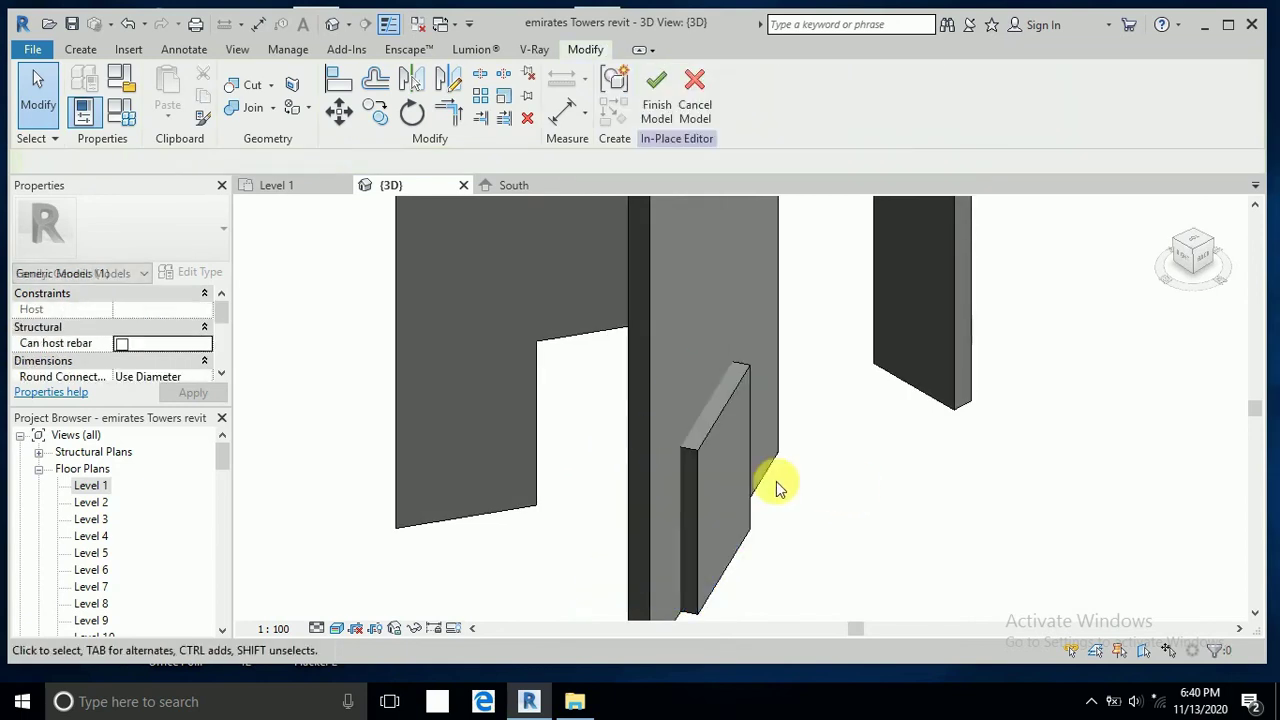
# Step: Change the block extrusion at the wing's base from Solid to Void
pyautogui.click(727, 410)
pyautogui.scroll(-2, 160, 350)
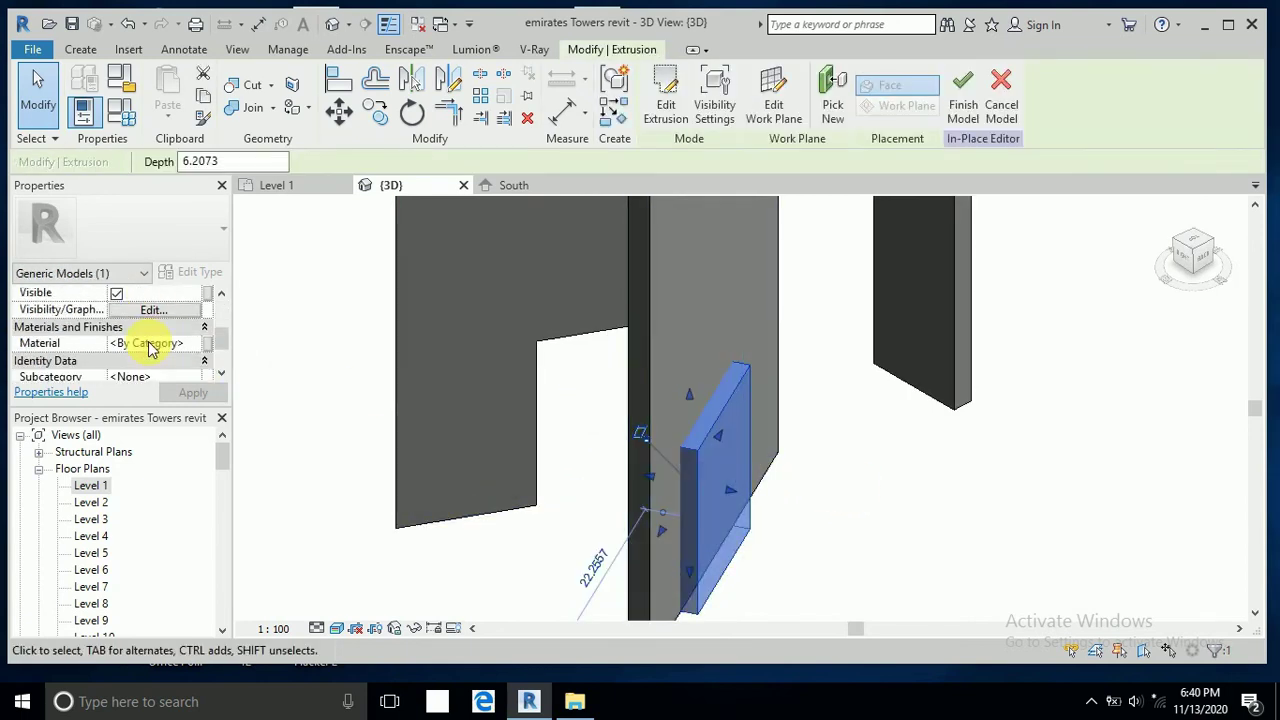
pyautogui.scroll(-1, 150, 347)
pyautogui.click(150, 343)
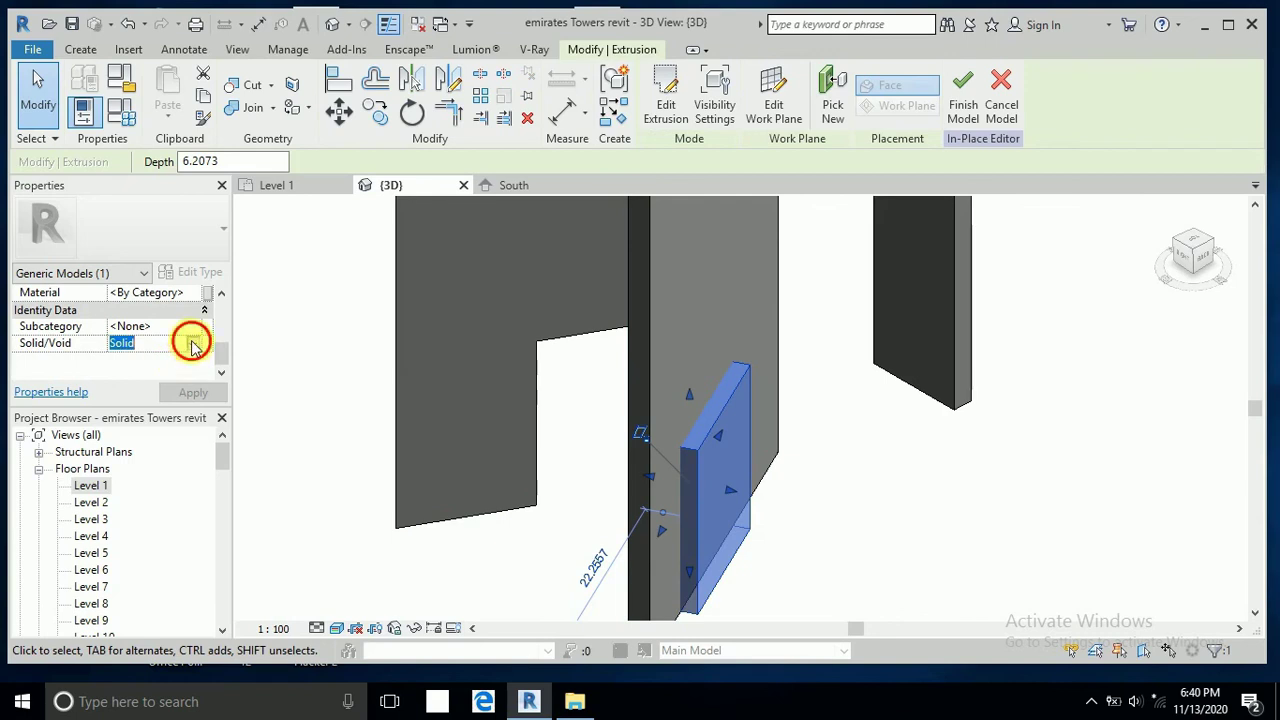
pyautogui.click(193, 345)
pyautogui.click(177, 371)
pyautogui.click(823, 426)
# Step: Cut the tower with the void block to make a base opening through the second wing
pyautogui.scroll(-1, 823, 426)
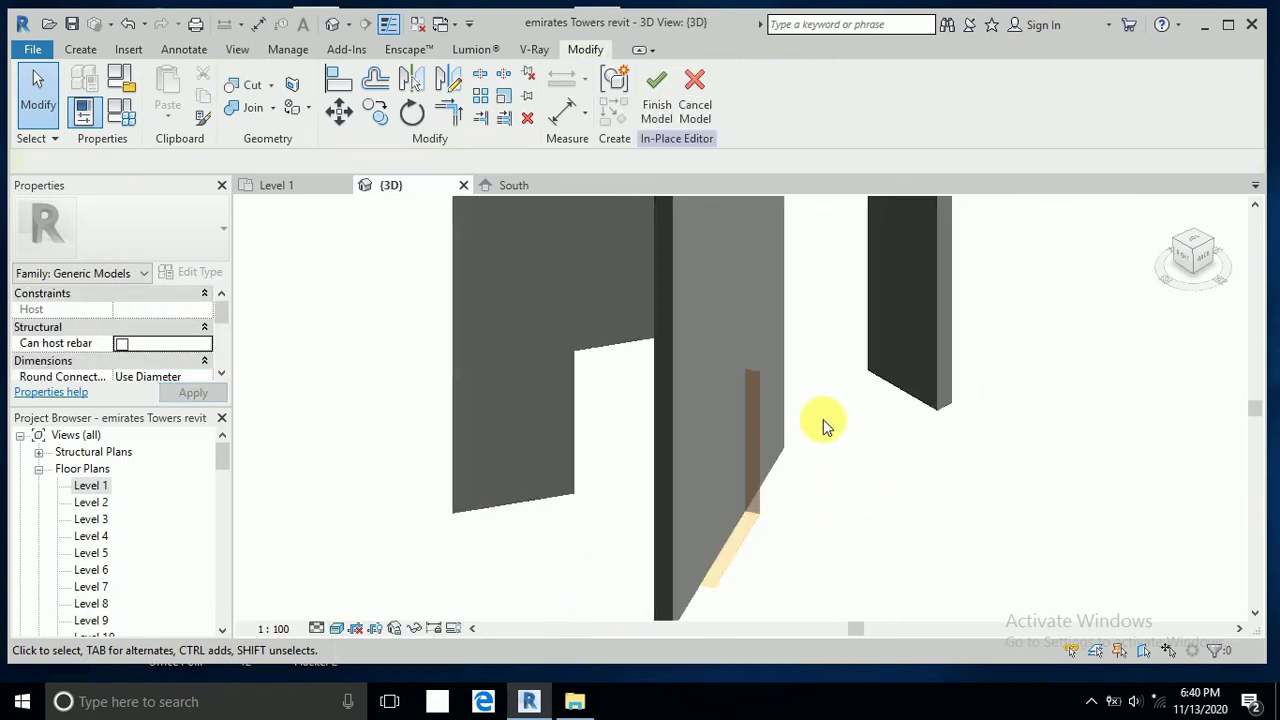
pyautogui.click(725, 458)
pyautogui.click(252, 84)
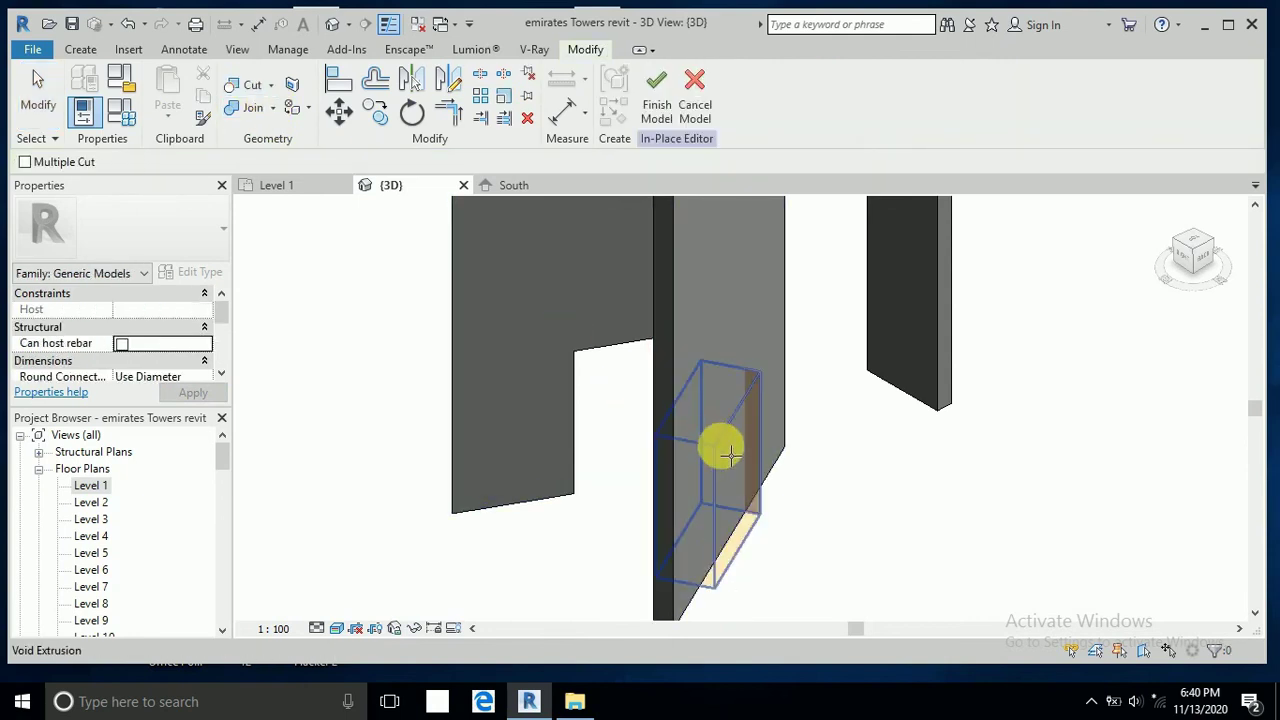
pyautogui.keyDown('shift'); pyautogui.moveTo(694, 371); pyautogui.dragTo(851, 452, button='middle'); pyautogui.keyUp('shift')
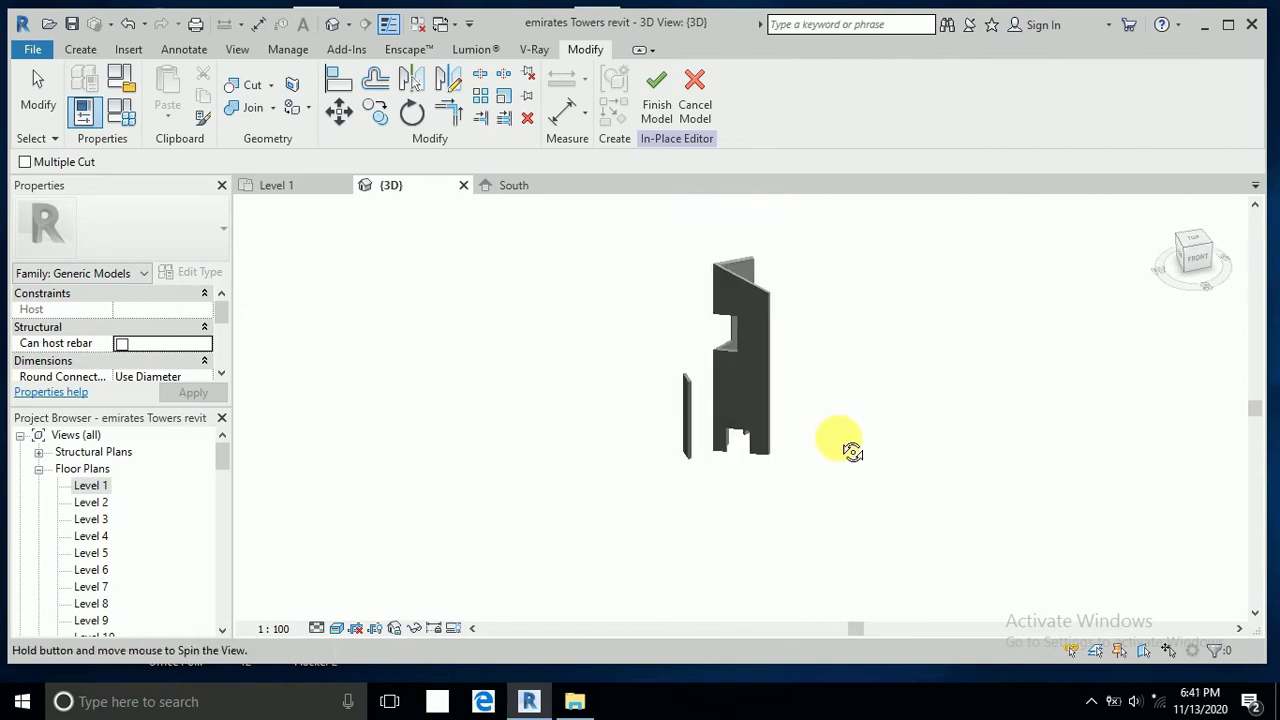
pyautogui.click(38, 90)
# Step: Delete the free-standing slab beside the tower and finish the in-place model
pyautogui.click(686, 418)
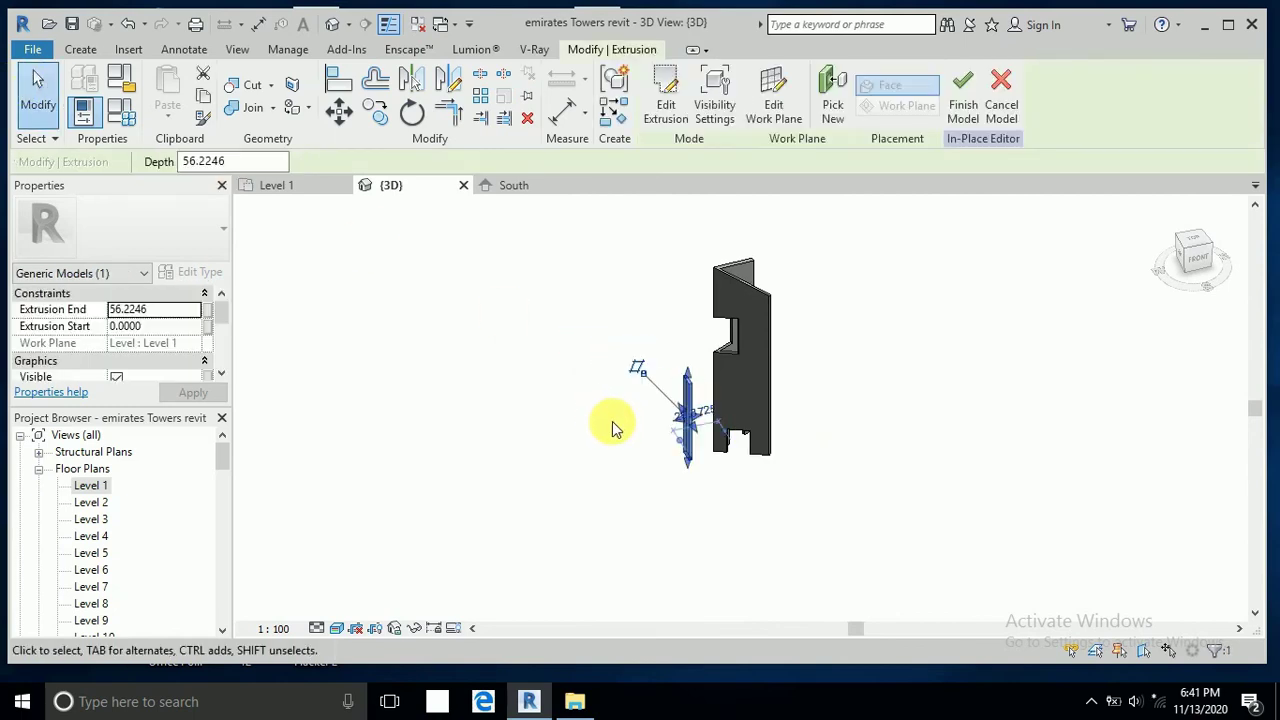
pyautogui.press('Delete')
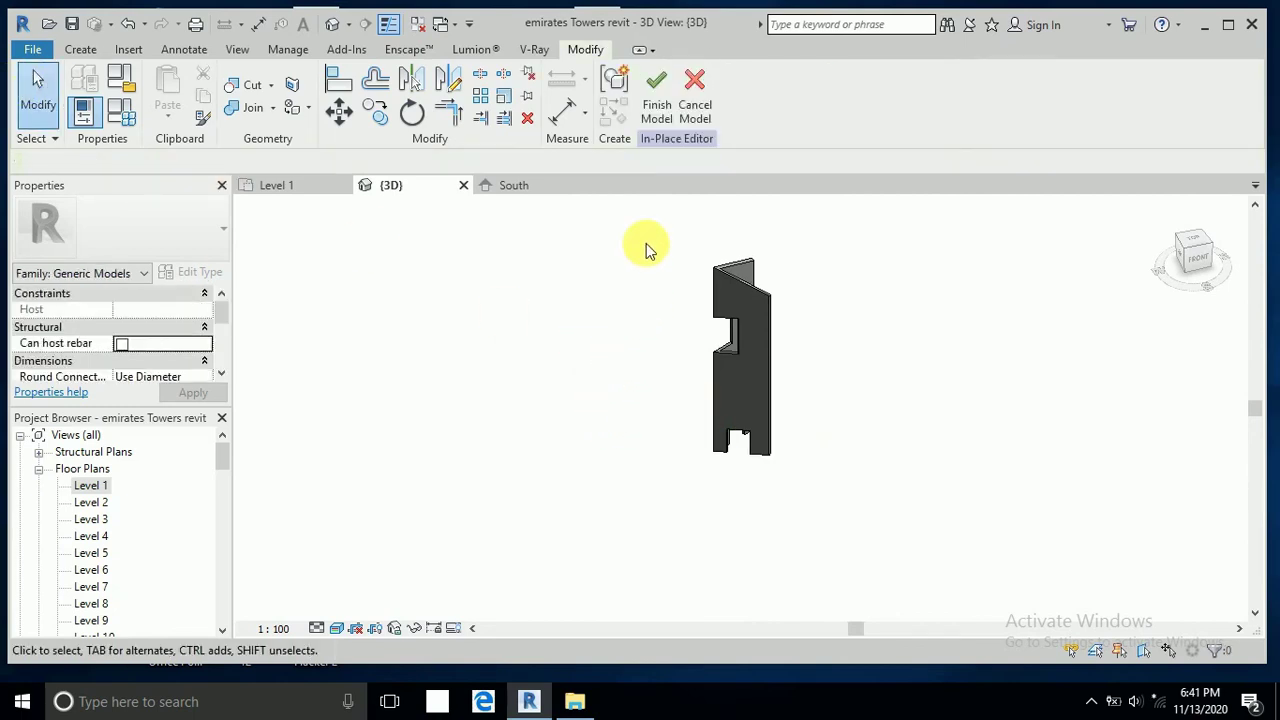
pyautogui.click(657, 102)
pyautogui.scroll(-2, 845, 405)
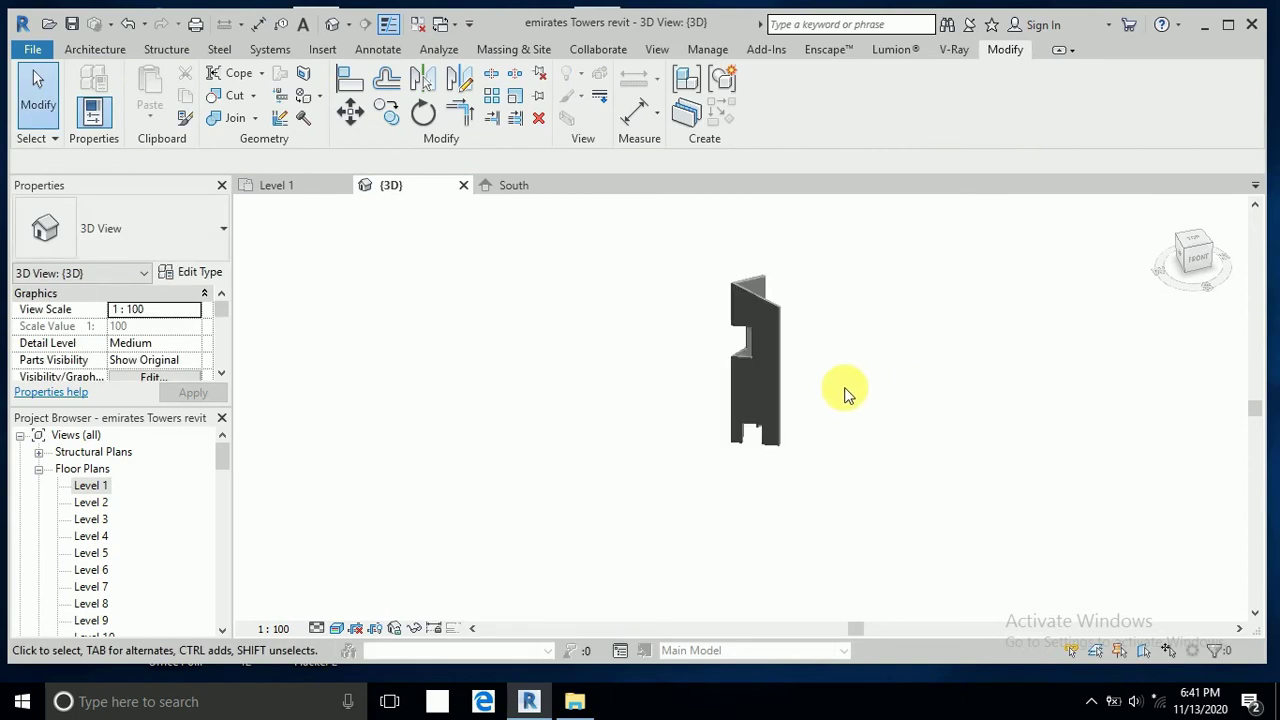